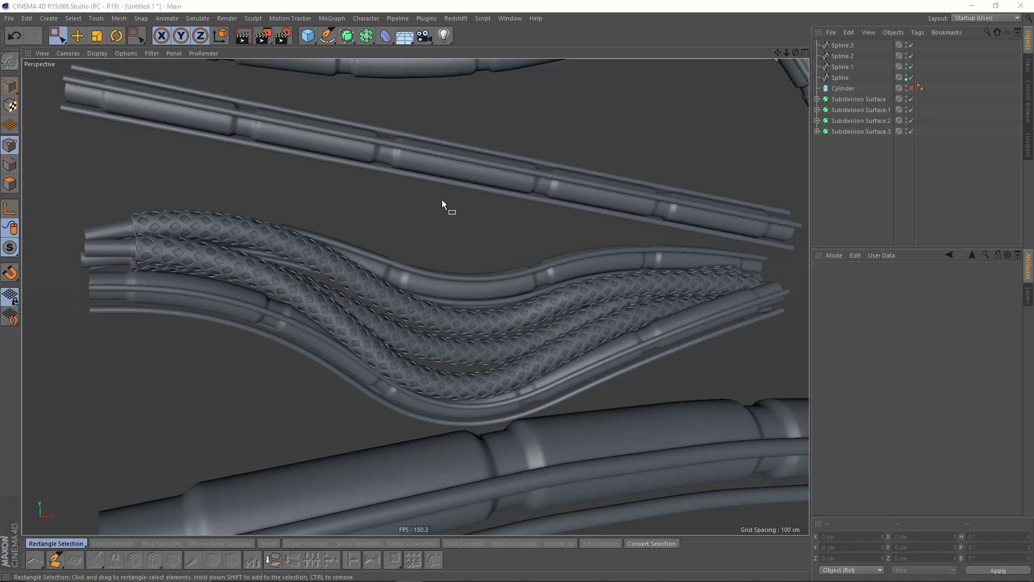
- Examine the finished braided and segmented cable models and their controlling splines from several angles
alt+drag(365, 281, 400, 226)
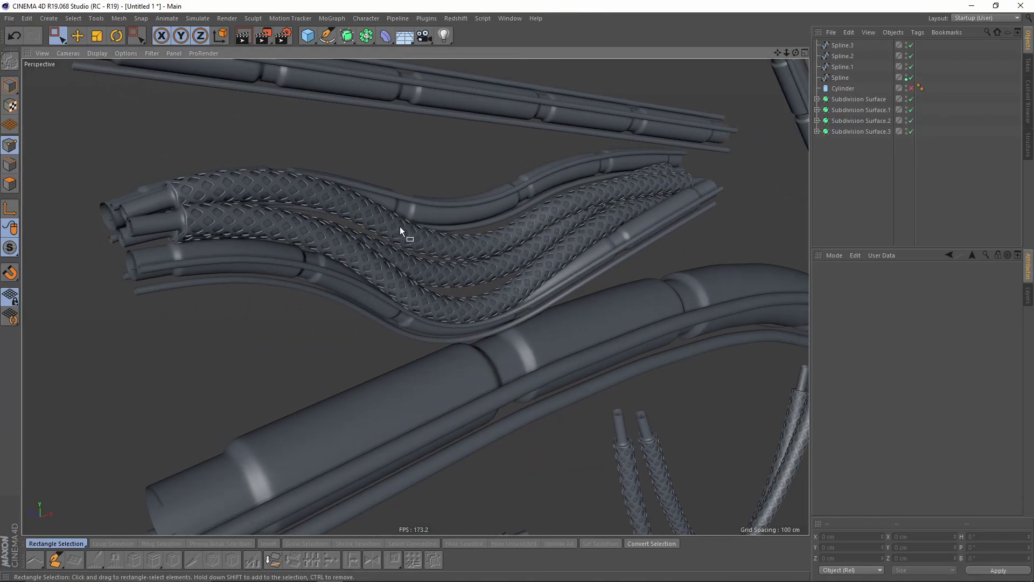
scroll(396, 229, up, 3)
mouse_move(487, 219)
alt+mouse_down()
mouse_move(461, 210)
mouse_move(480, 212)
alt+mouse_up()
scroll(477, 243, down, 2)
alt+drag(459, 258, 428, 233)
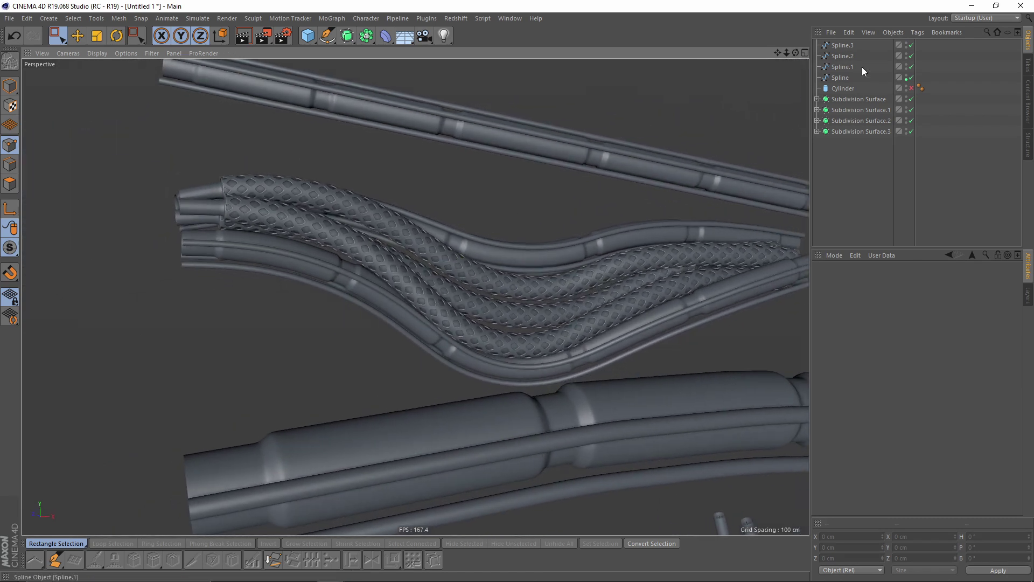
alt+middle_drag(490, 135, 391, 284)
click(843, 48)
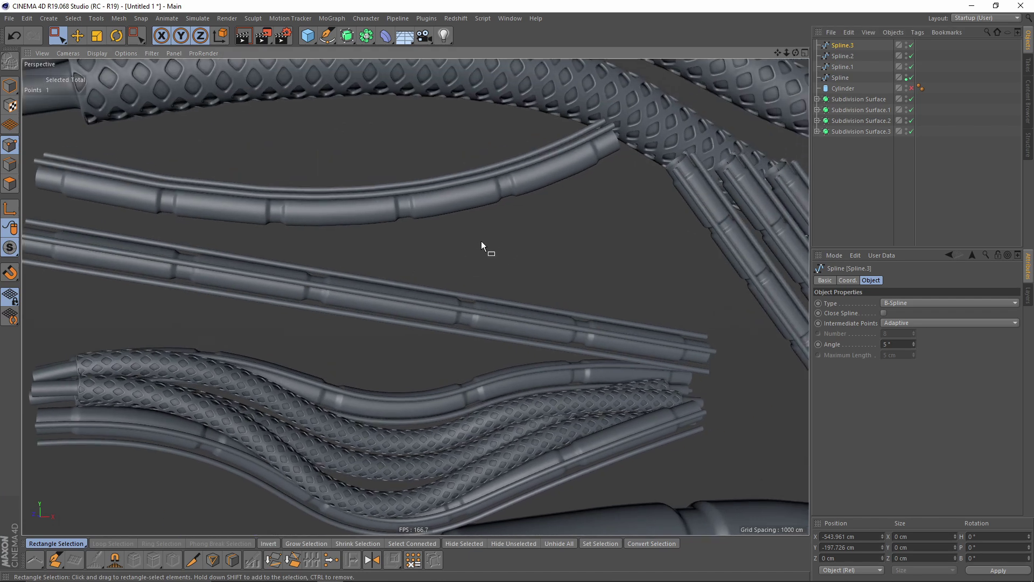
scroll(487, 239, down, 3)
alt+drag(468, 163, 525, 197)
scroll(543, 191, up, 2)
- Move the end point of Spline.2 to reshape the large braided cable
click(842, 56)
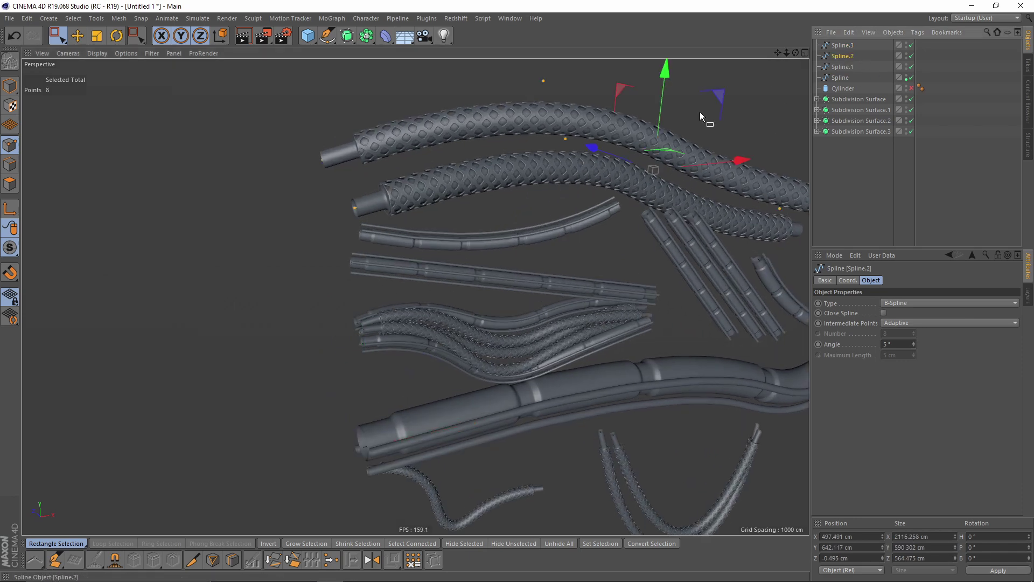
scroll(394, 186, up, 3)
click(327, 211)
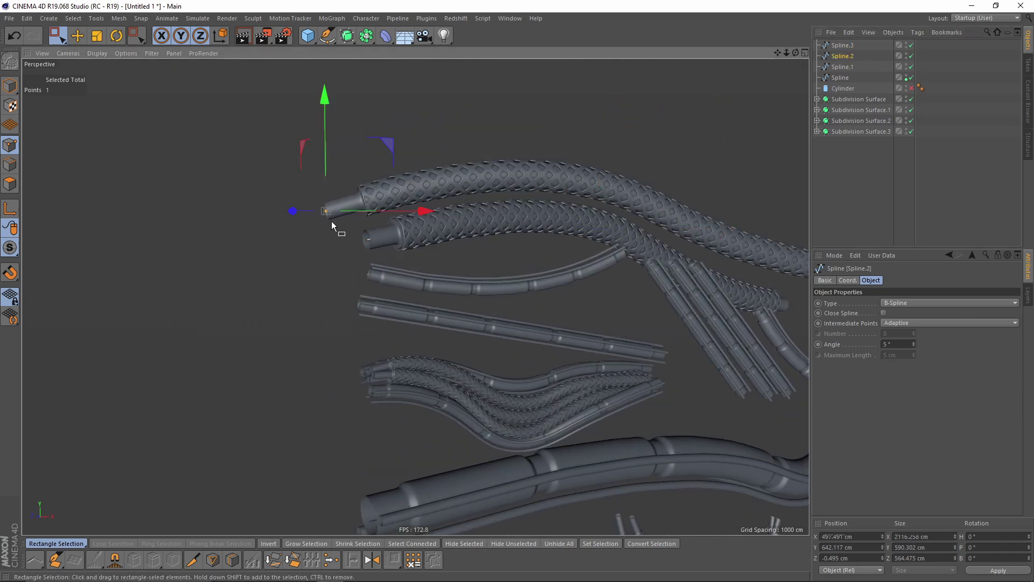
drag(325, 114, 347, 95)
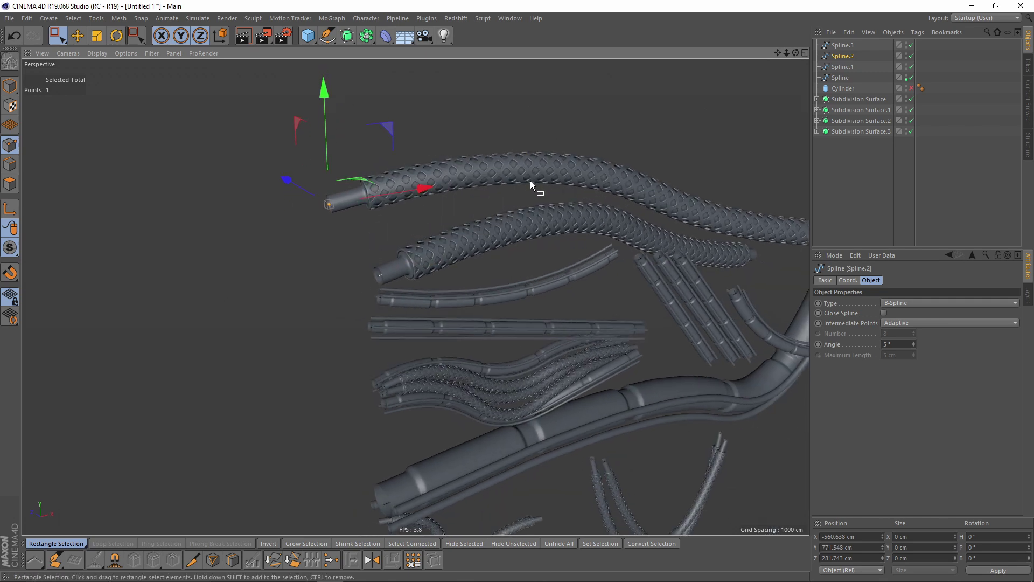
- Reshape the cable bundle by moving the end point of Spline.1 about 87 cm along Z and adjusting its shape further
click(842, 67)
scroll(410, 380, up, 3)
scroll(409, 381, up, 3)
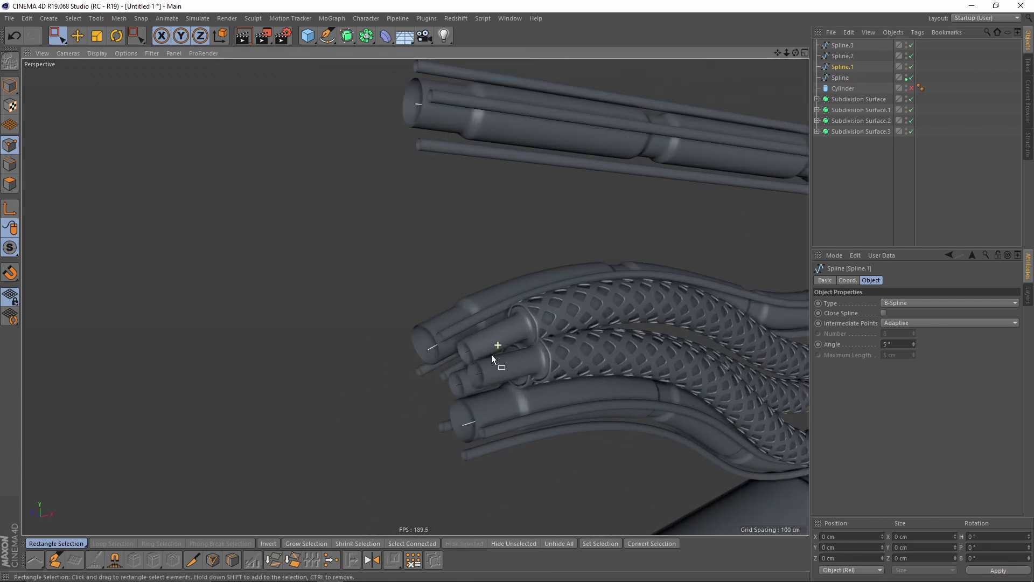
click(424, 344)
drag(381, 313, 332, 276)
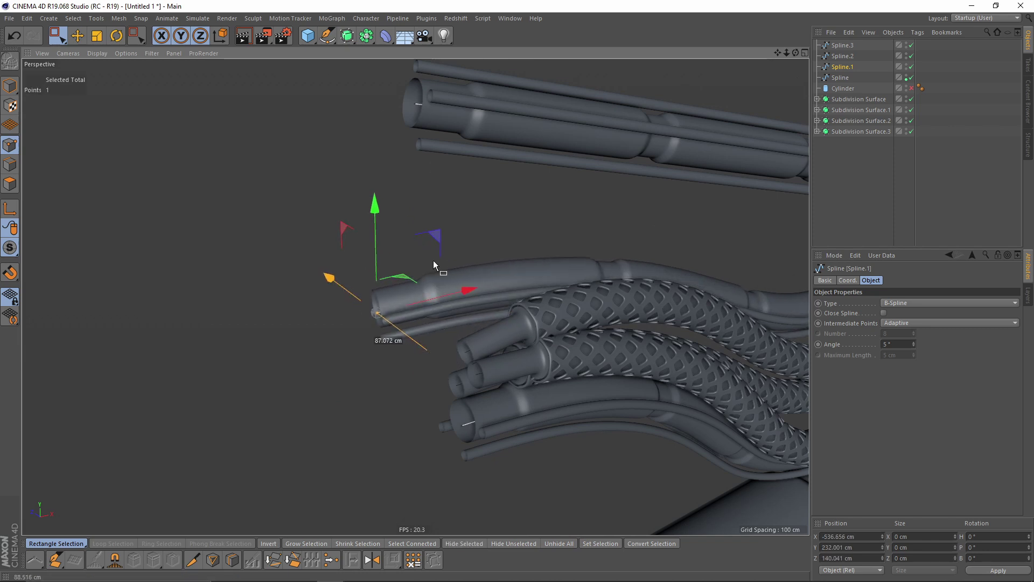
alt+drag(433, 260, 467, 228)
drag(547, 325, 547, 293)
alt+drag(591, 323, 475, 344)
drag(147, 329, 202, 339)
alt+drag(431, 334, 363, 233)
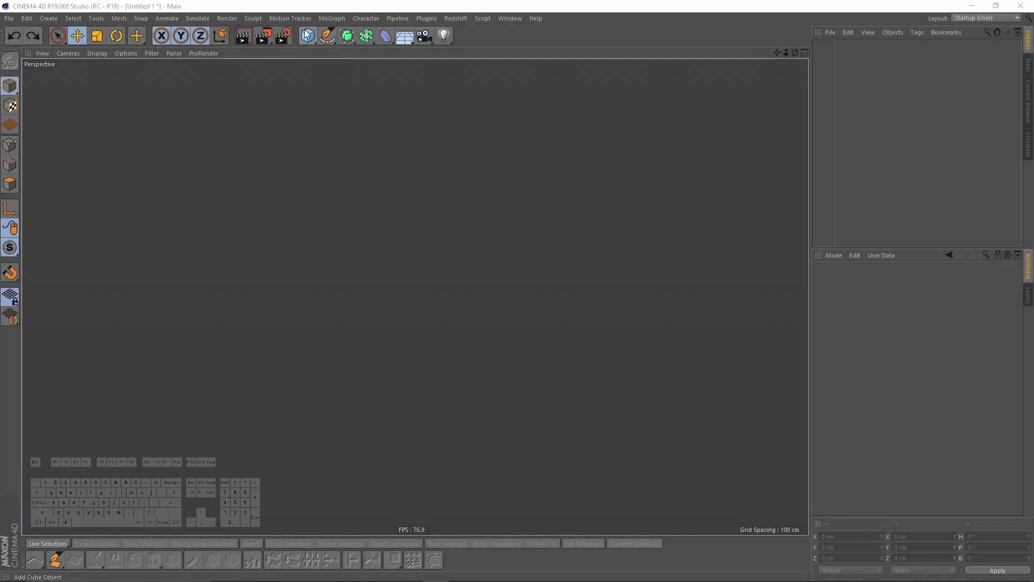
- Add a cylinder primitive to the empty scene and set its orientation to +X
click(308, 35)
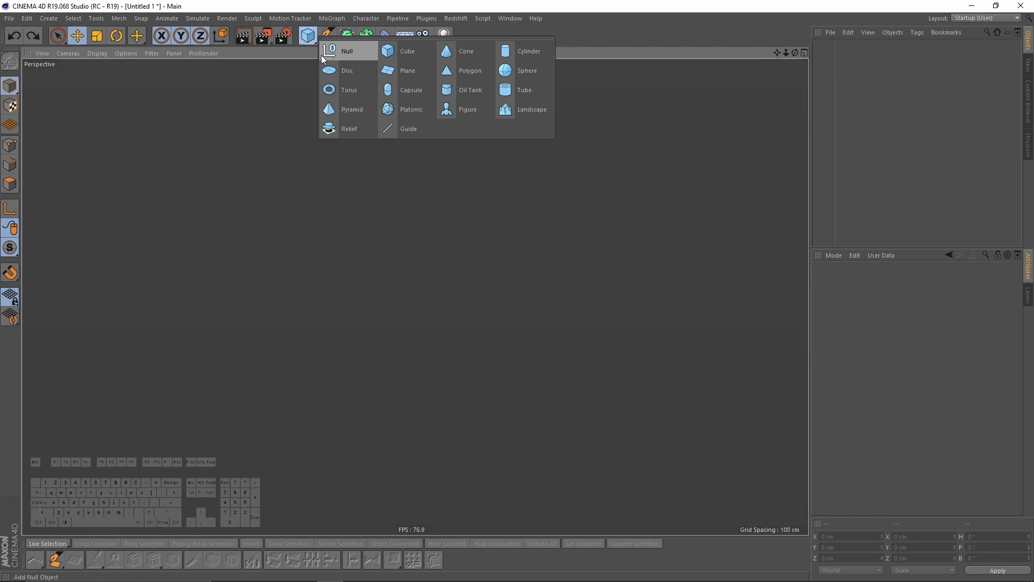
click(527, 54)
alt+drag(531, 220, 518, 243)
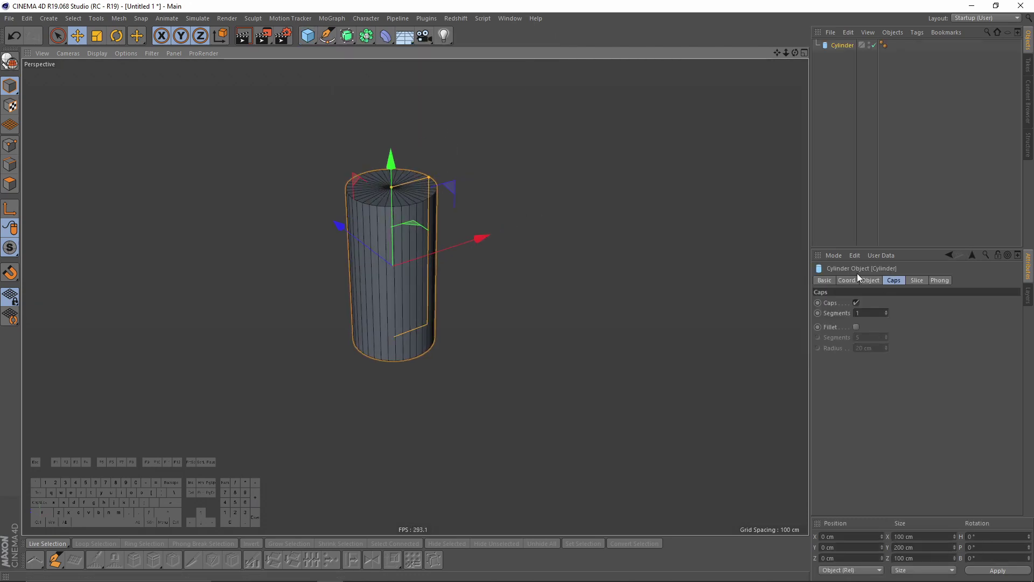
click(871, 281)
click(904, 346)
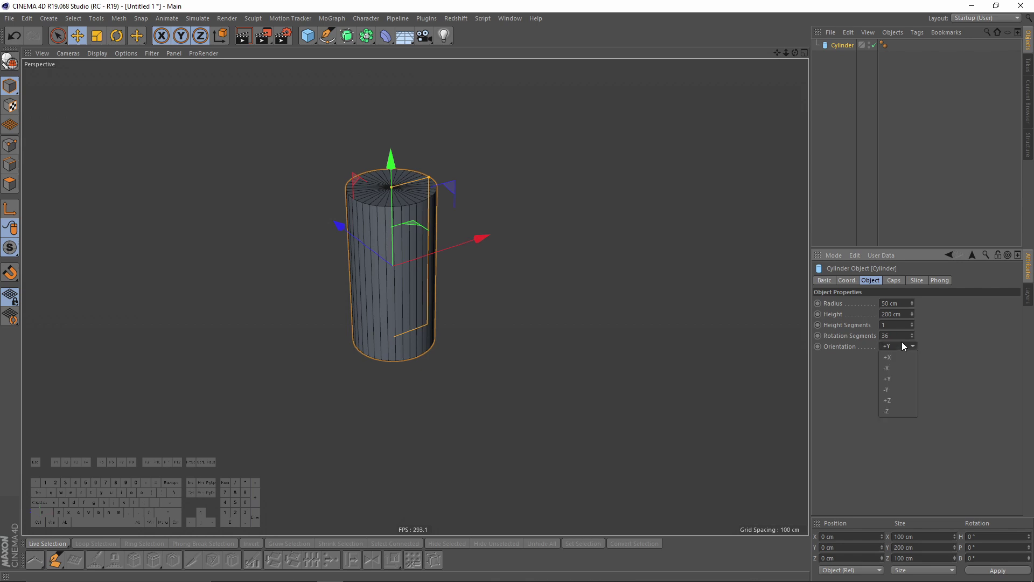
click(902, 358)
key(F4)
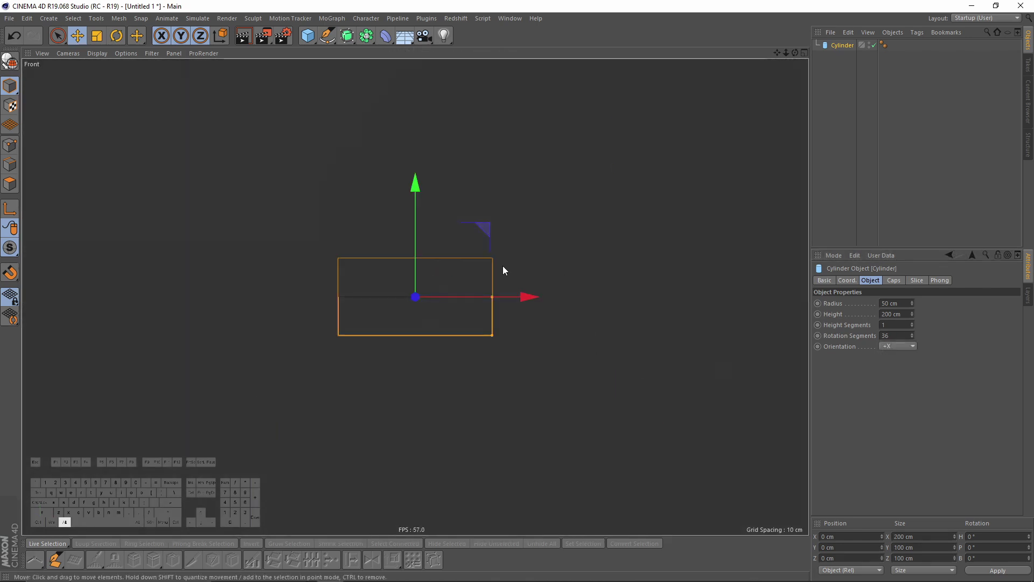
scroll(503, 267, down, 5)
key(F1)
alt+drag(418, 195, 523, 239)
alt+middle_drag(522, 238, 448, 236)
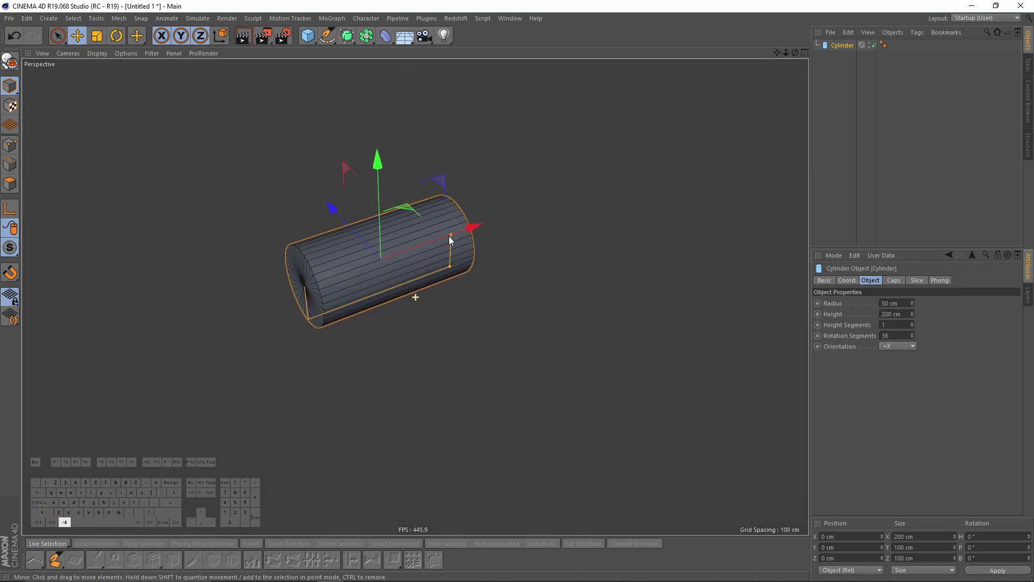
- Set the cylinder's height to 1000 cm and its radius to 20 cm
click(895, 313)
text(1000)
key(Return)
click(904, 304)
text(20)
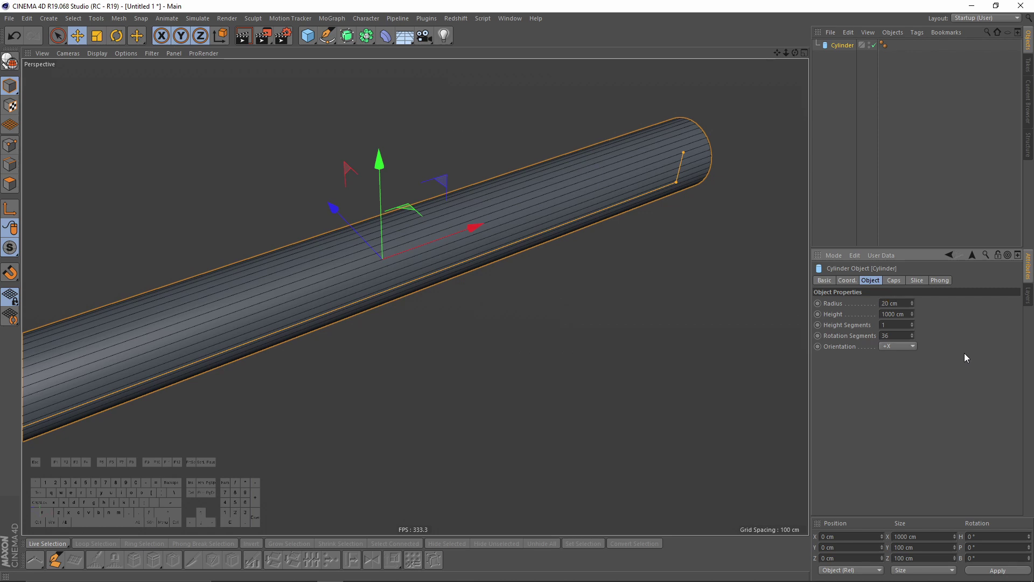
key(Return)
scroll(505, 293, down, 3)
alt+middle_drag(404, 296, 503, 230)
scroll(541, 211, up, 2)
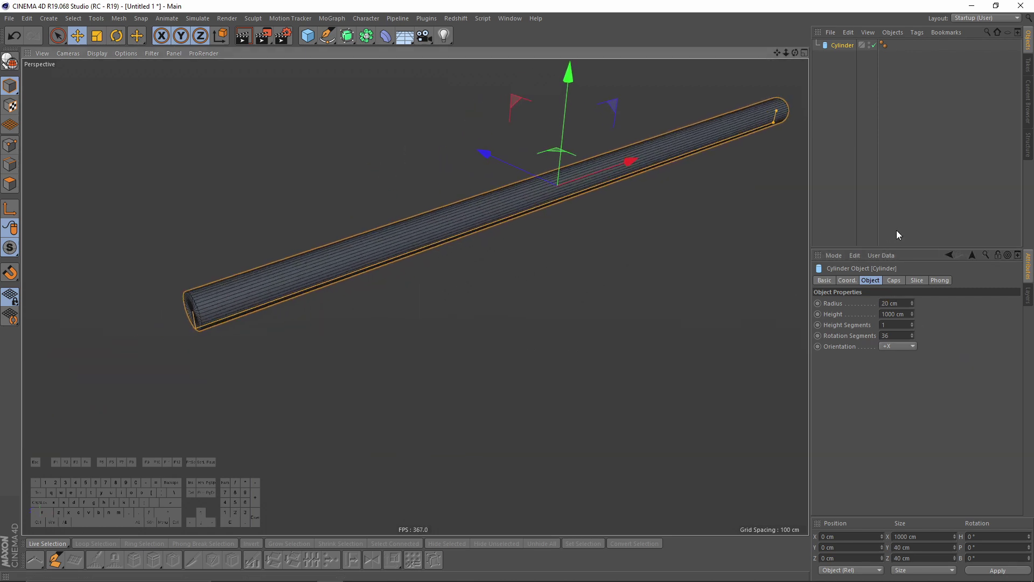
- Turn off the cylinder's caps so that the tube is open at both ends
click(895, 281)
click(857, 303)
click(871, 280)
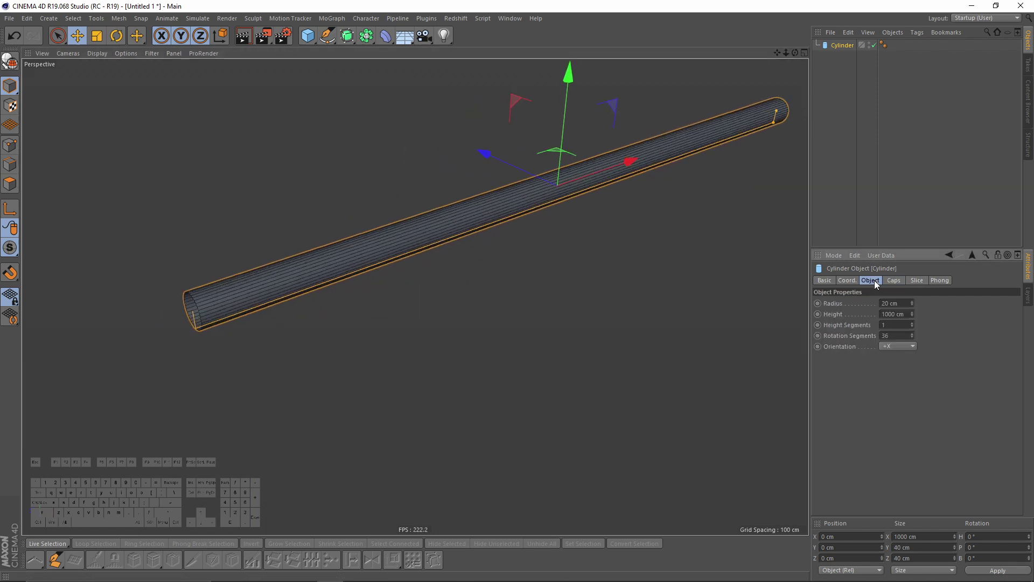
scroll(521, 268, up, 2)
scroll(588, 253, down, 3)
alt+middle_drag(588, 253, 592, 290)
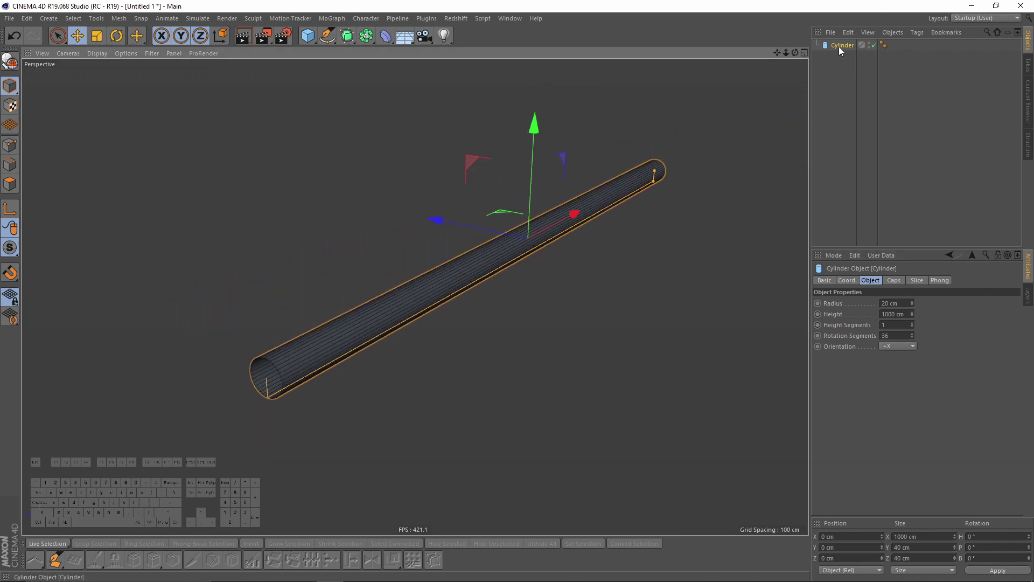
- Duplicate the cylinder as Cylinder.1 and disable the original as a backup
ctrl+drag(843, 49, 849, 60)
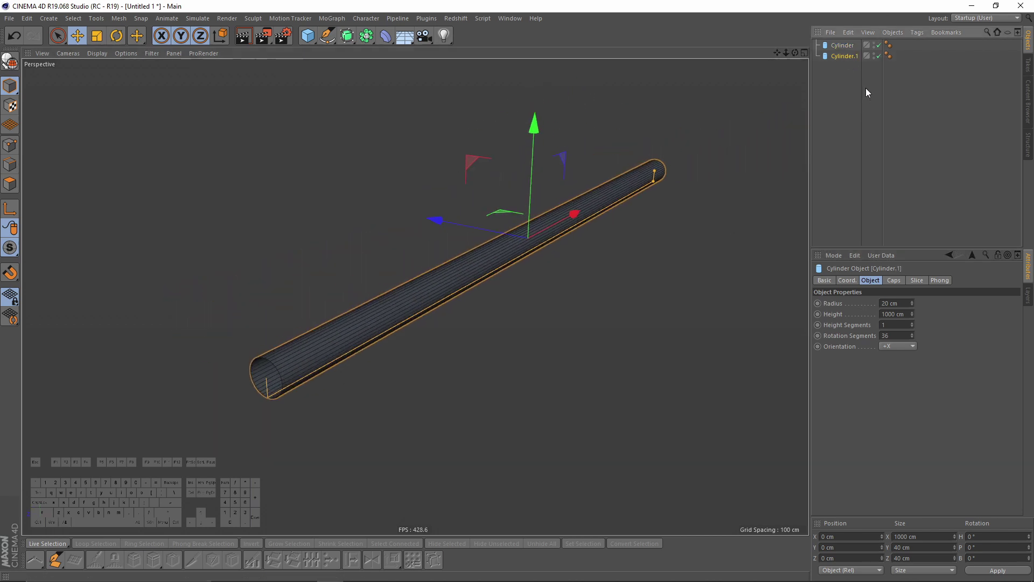
click(857, 45)
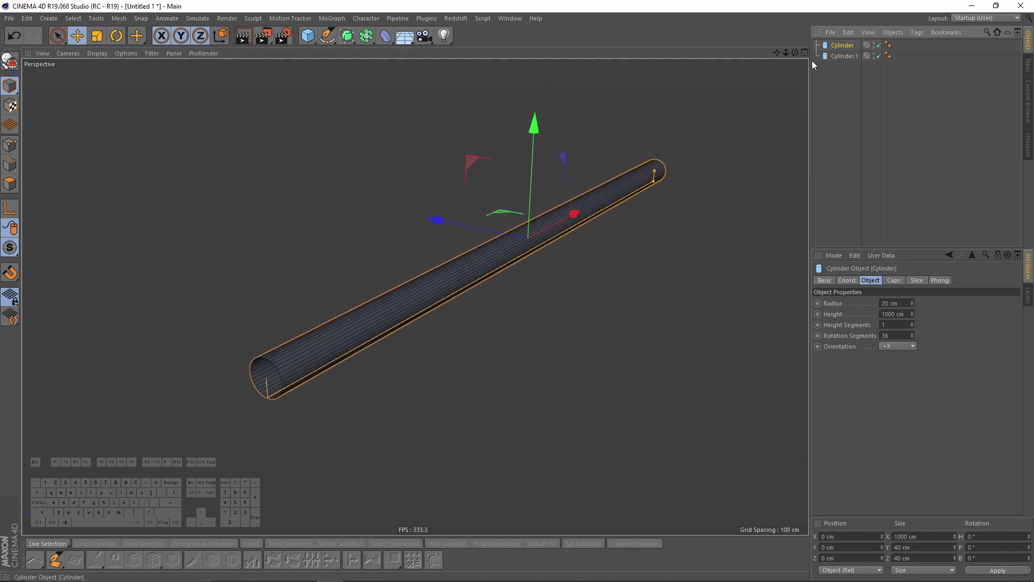
click(879, 45)
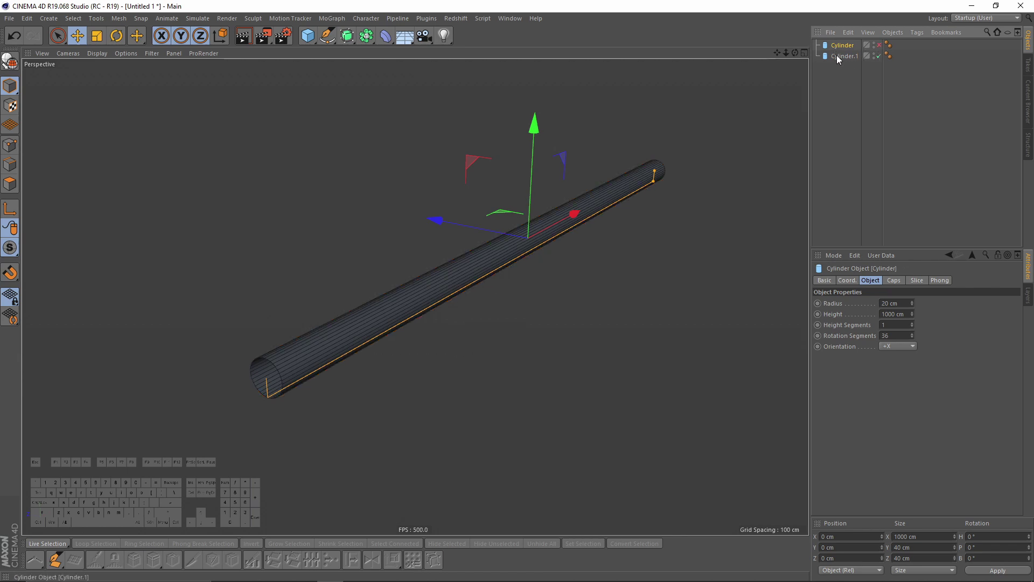
- Set Cylinder.1 to 8 rotation segments and 50 height segments
click(844, 56)
scroll(607, 224, up, 1)
scroll(608, 224, up, 1)
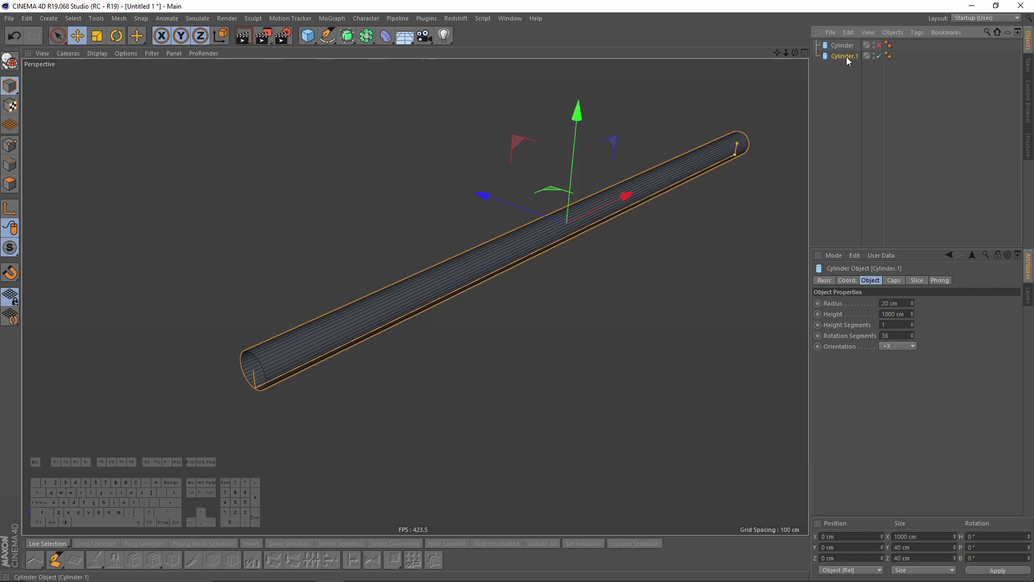
double_click(894, 334)
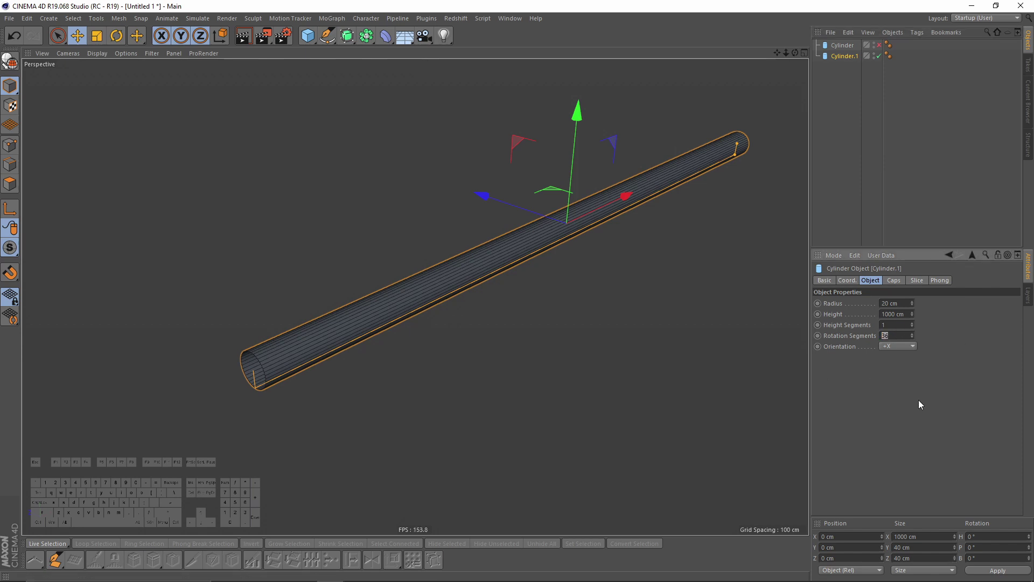
text(8)
key(Return)
drag(890, 325, 826, 329)
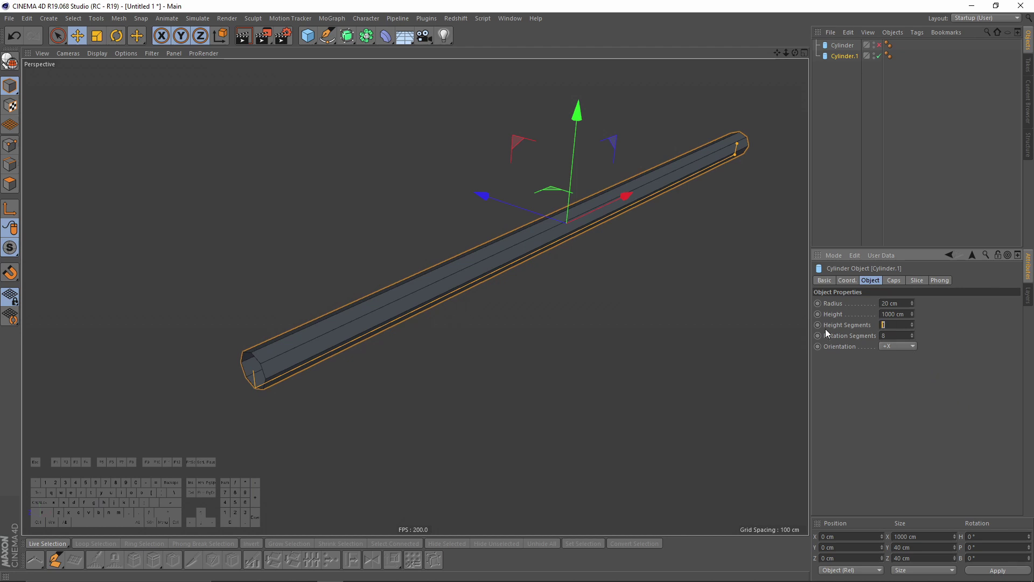
text(50)
key(Return)
alt+drag(518, 322, 377, 259)
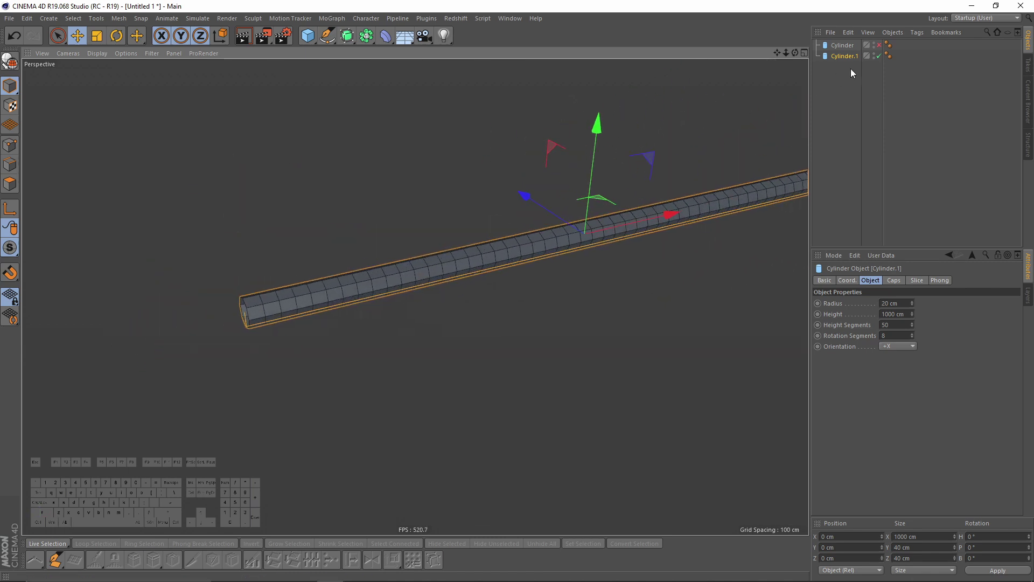
- Make Cylinder.1 editable and switch to polygon mode
key(c)
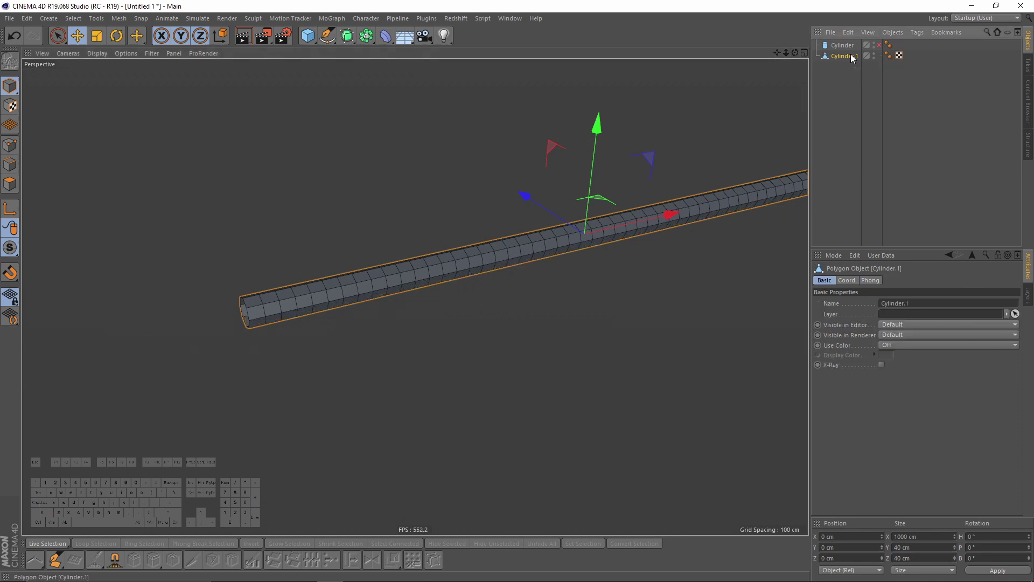
click(10, 184)
alt+drag(415, 297, 380, 250)
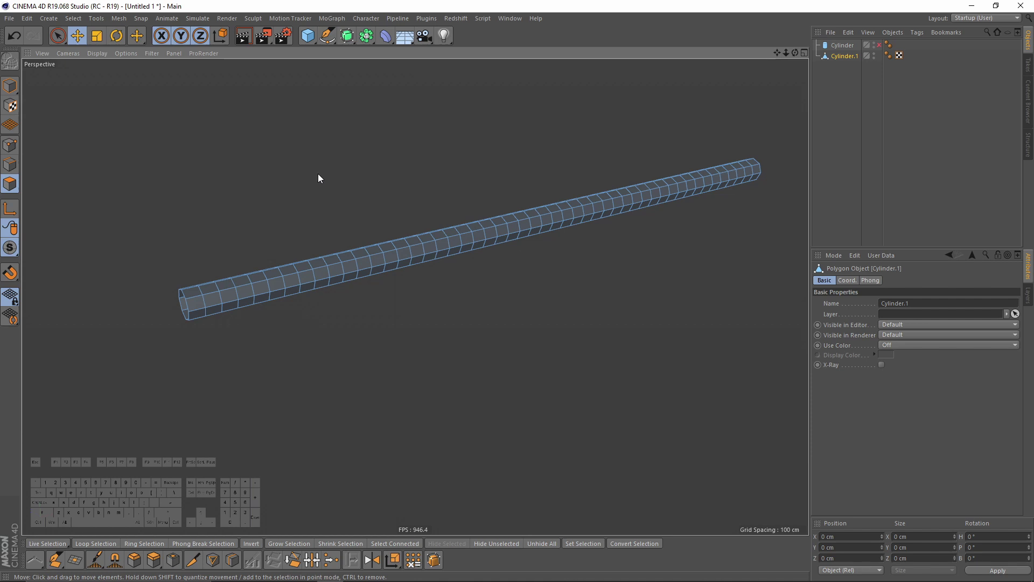
alt+drag(380, 414, 309, 346)
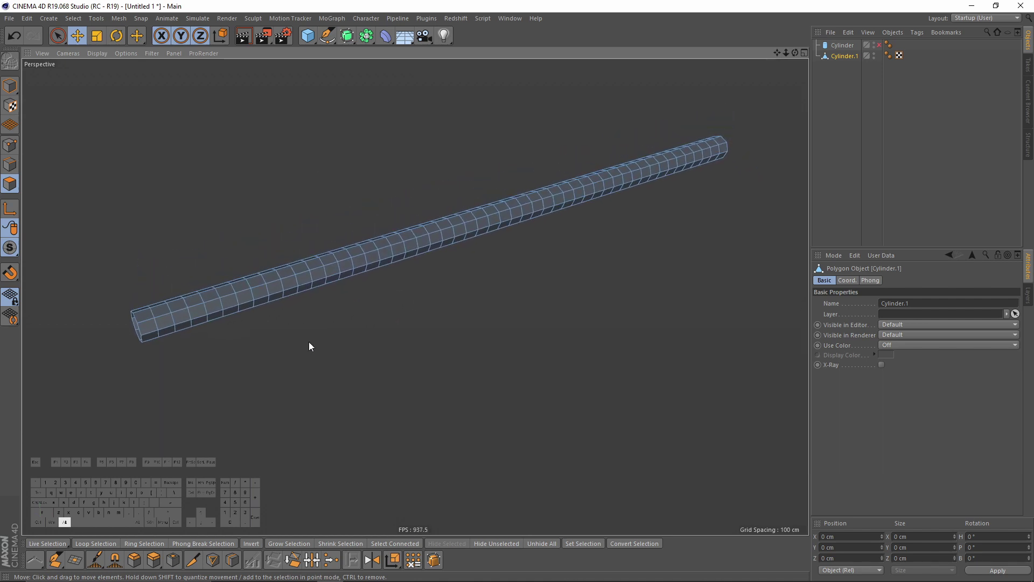
- Loop-select a block of adjacent polygon rings on Cylinder.1, starting with the fourth ring from its near end
click(86, 544)
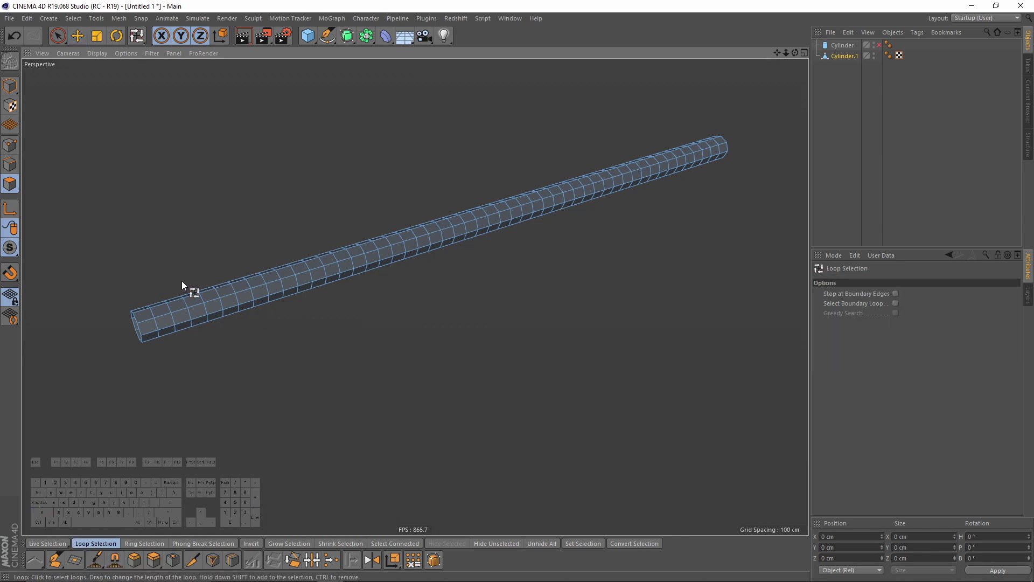
scroll(212, 312, up, 1)
alt+drag(201, 264, 241, 293)
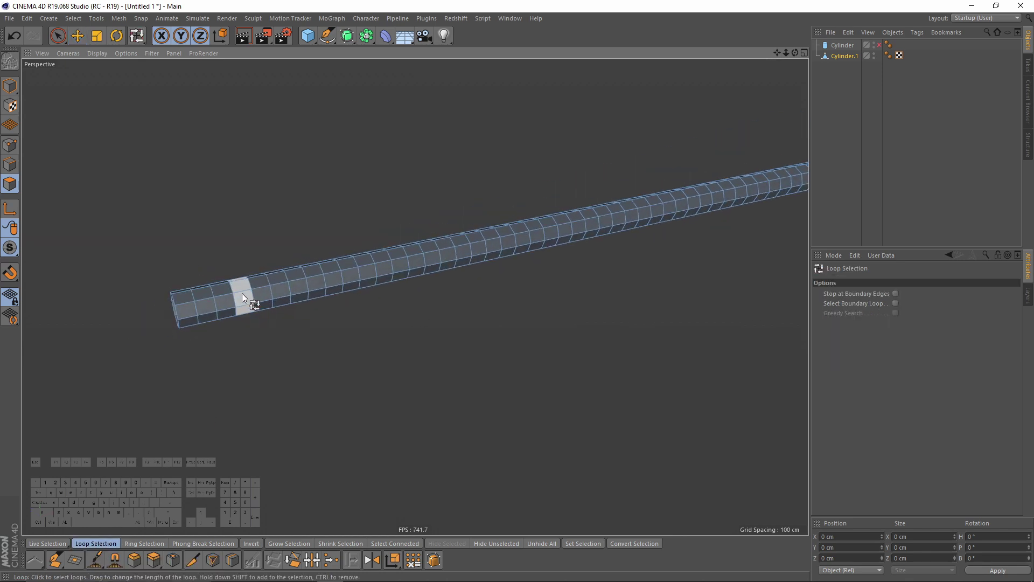
click(243, 295)
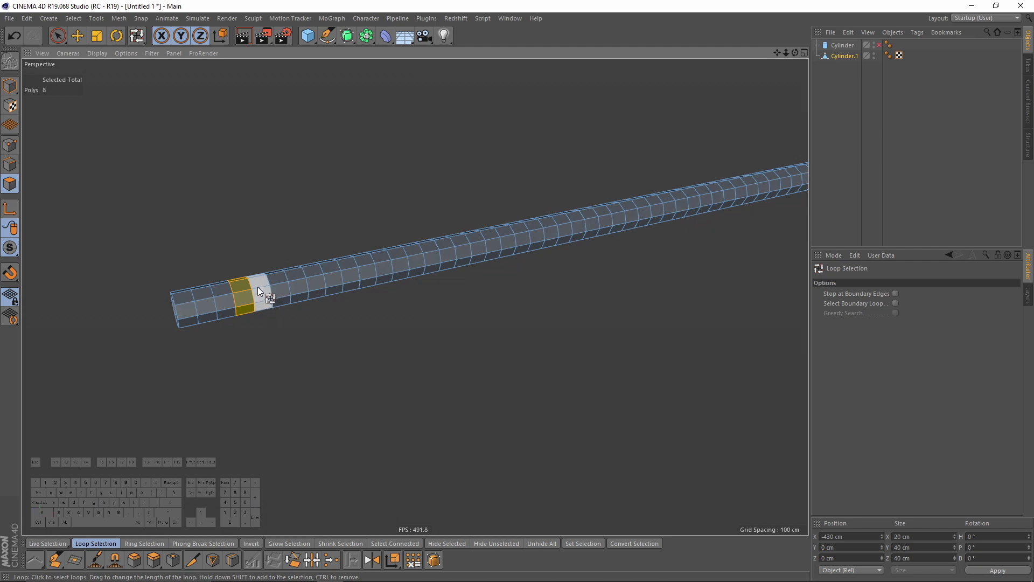
alt+drag(288, 342, 290, 286)
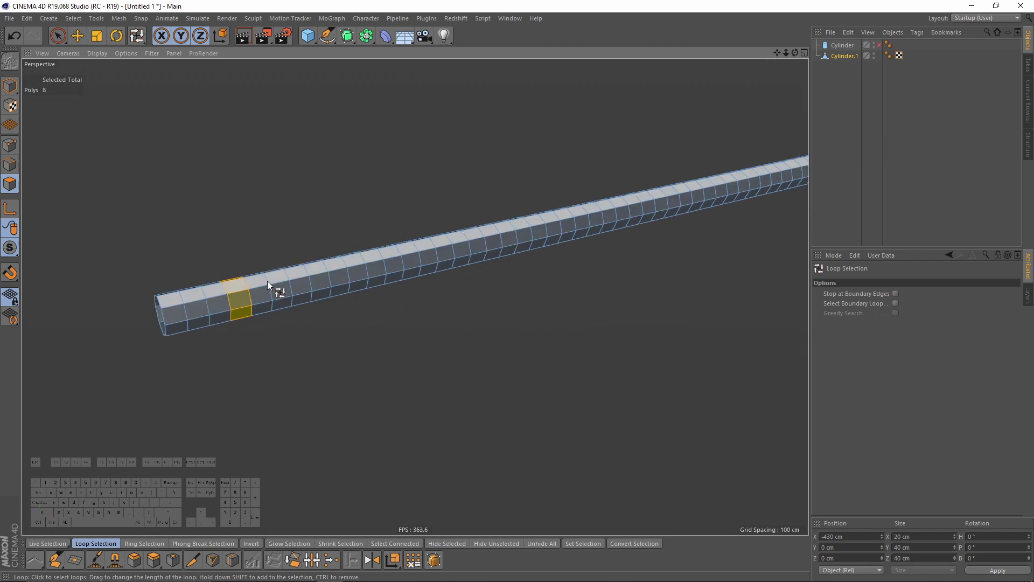
shift+click(265, 285)
shift+click(289, 287)
shift+click(306, 277)
shift+click(317, 274)
shift+click(338, 270)
- Add four more blocks of polygon rings along the tube to the selection, leaving short unselected gaps between them
scroll(452, 235, down, 4)
alt+middle_drag(453, 257, 676, 230)
alt+right_drag(677, 230, 635, 233)
alt+middle_drag(635, 233, 725, 227)
shift+click(712, 229)
shift+click(704, 231)
shift+click(694, 234)
shift+drag(330, 321, 393, 306)
shift+drag(627, 248, 576, 261)
shift+drag(444, 293, 620, 212)
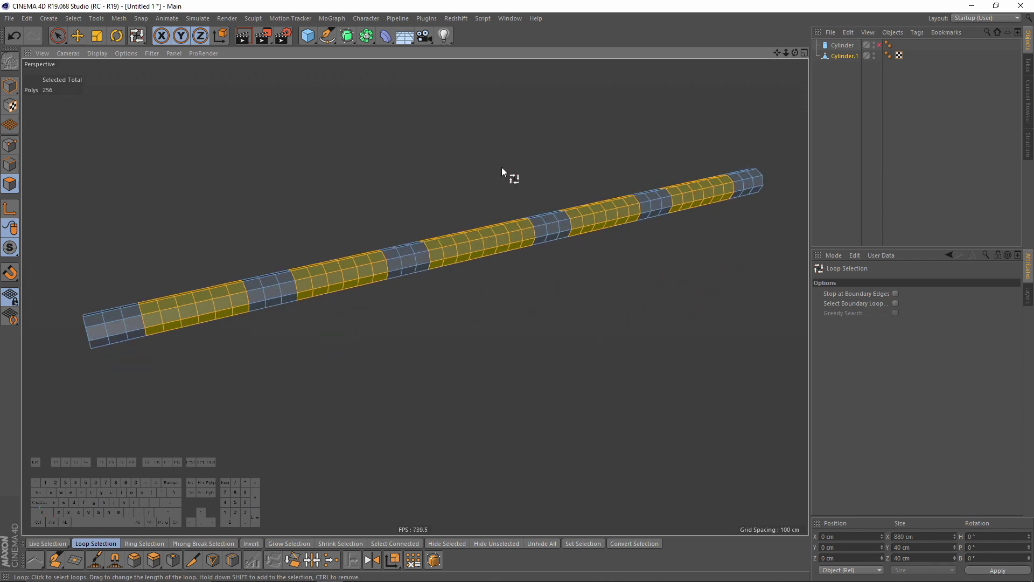
- Enlarge the selected ring blocks with Normal Scale at about 240.7 %, forming thicker sections along the tube
right_click(663, 366)
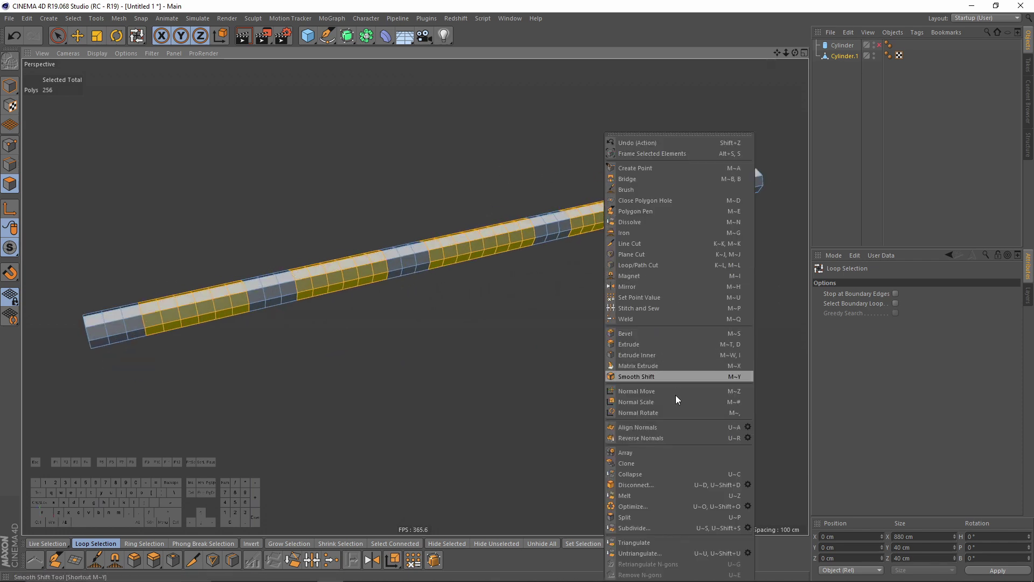
click(653, 402)
alt+drag(652, 403, 453, 317)
drag(359, 370, 435, 370)
alt+drag(294, 346, 469, 66)
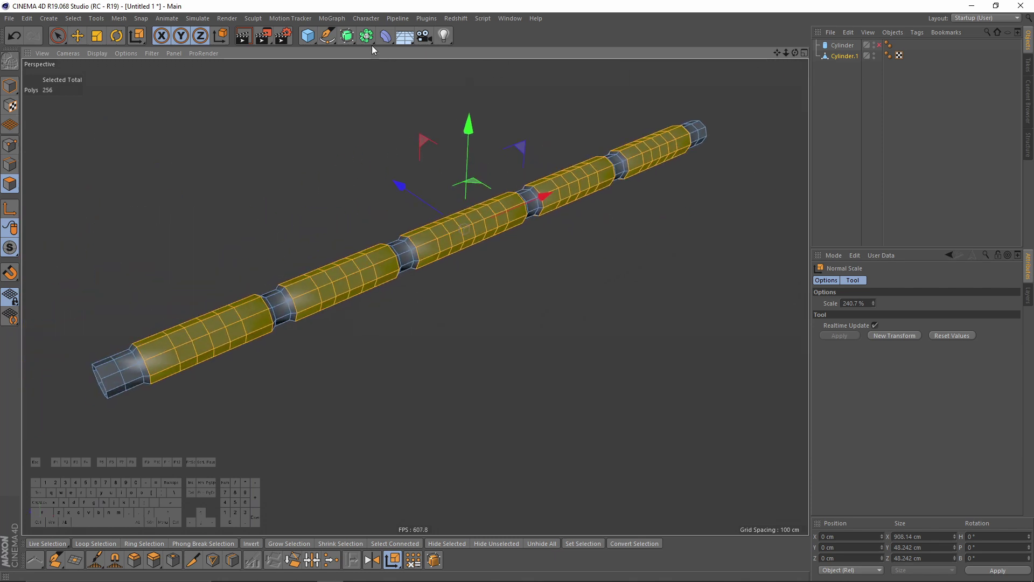
- Place the segmented tube under a Subdivision Surface and inspect the smoothed shape up close
alt+click(346, 36)
alt+drag(481, 267, 560, 217)
alt+middle_drag(561, 218, 614, 197)
alt+right_drag(432, 204, 555, 188)
alt+middle_drag(455, 181, 570, 225)
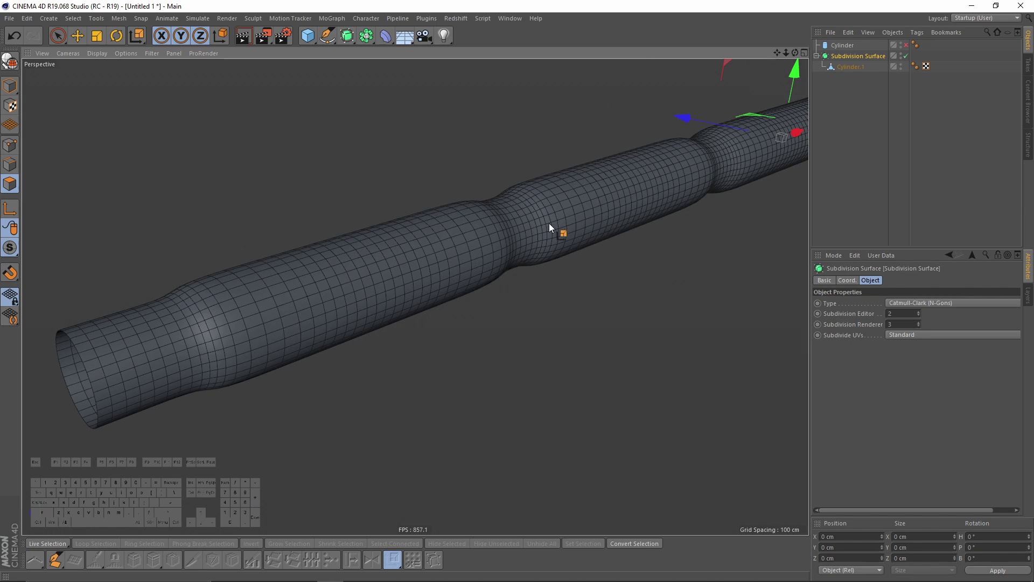
scroll(548, 223, up, 3)
- With the Subdivision Surface disabled, use Loop/Path Cut to add support loops to the thick blocks on both sides of one gap
click(850, 67)
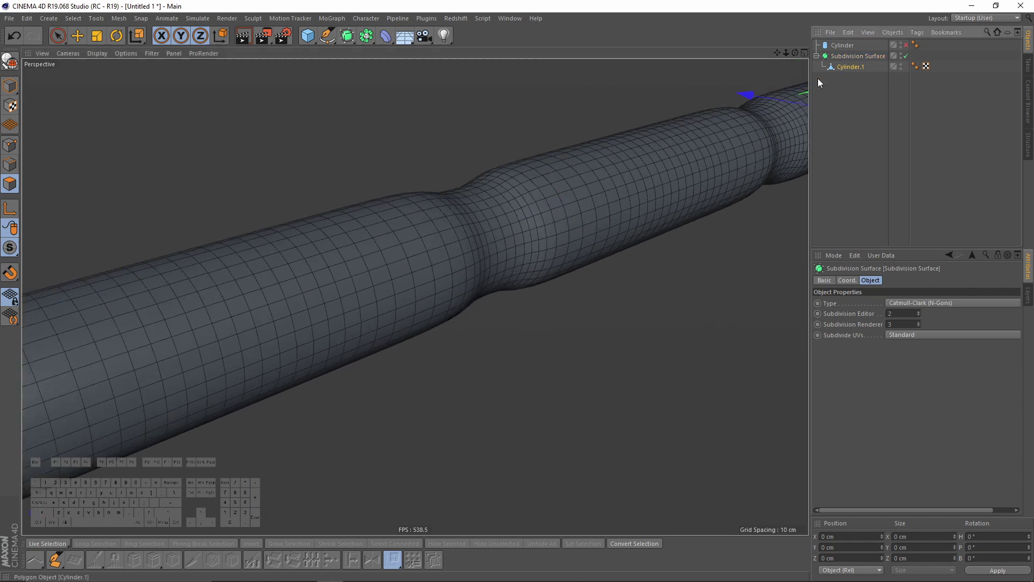
right_click(653, 303)
click(881, 130)
click(907, 55)
right_click(581, 323)
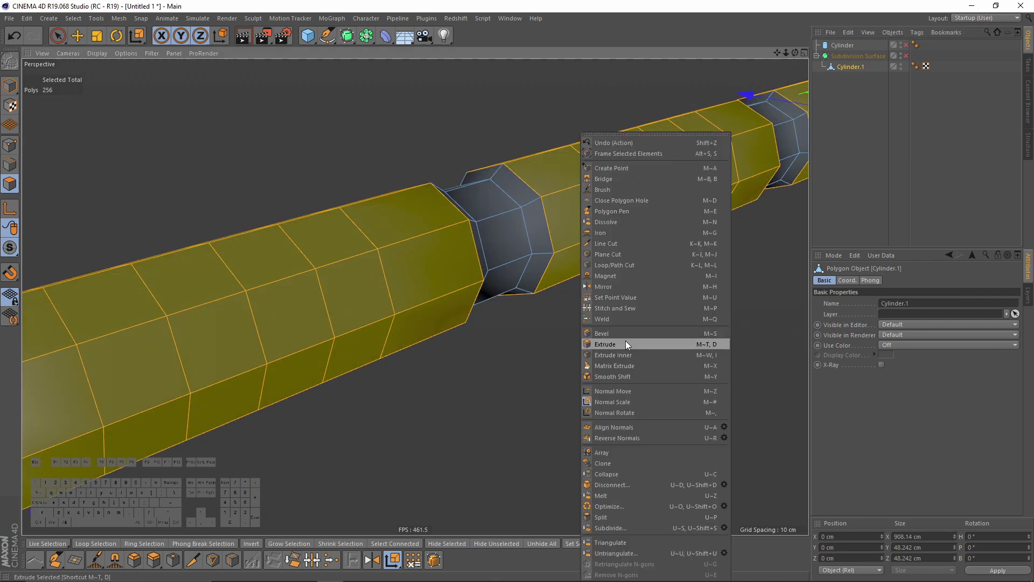
click(619, 263)
scroll(548, 207, up, 3)
alt+drag(547, 202, 504, 183)
click(384, 164)
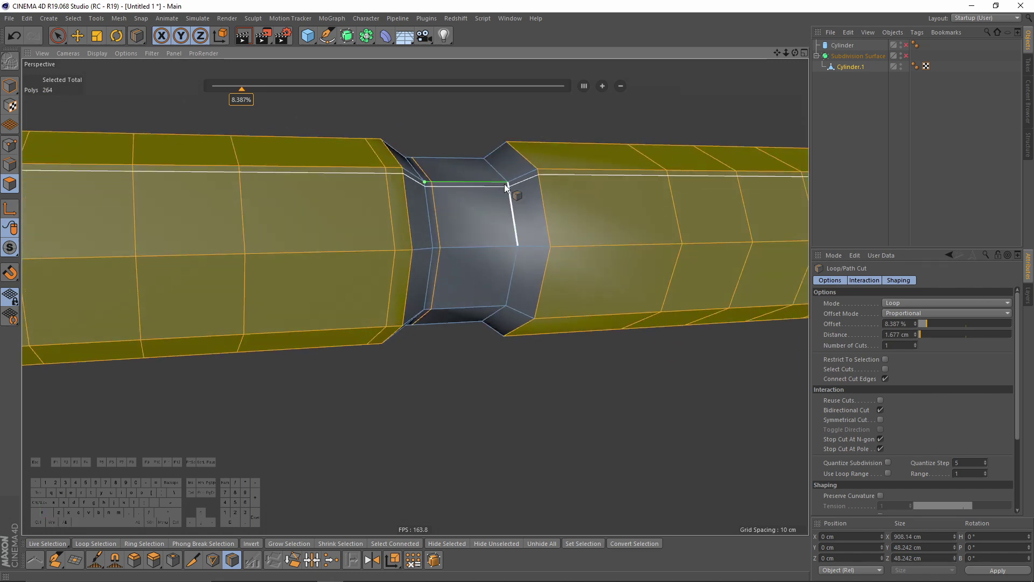
click(507, 183)
click(547, 167)
- Continue cutting support loops close to the block edges, starting at the thick block nearest the tube's near end
alt+right_drag(588, 177, 408, 216)
alt+drag(408, 202, 437, 166)
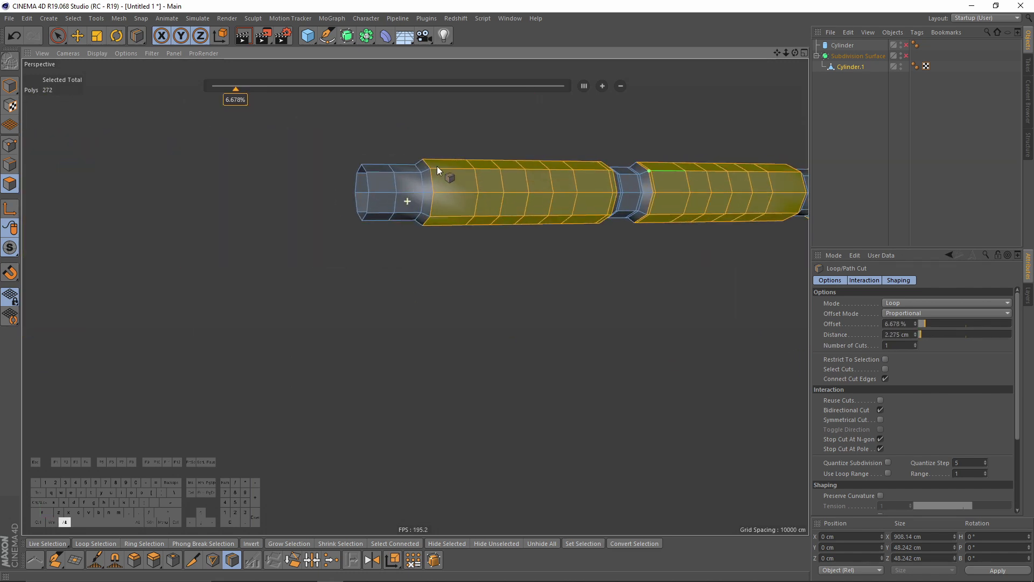
click(425, 173)
click(446, 174)
alt+right_drag(520, 190, 447, 218)
alt+right_drag(749, 178, 797, 178)
alt+middle_drag(754, 201, 436, 209)
click(437, 214)
click(465, 224)
click(503, 225)
click(533, 219)
- Cut support loops beside the remaining block edges toward the tube's far end so every thick block has one at each end
mouse_move(532, 227)
alt+right_down()
mouse_move(452, 233)
mouse_move(518, 237)
alt+right_up()
click(443, 253)
click(493, 264)
click(560, 263)
click(614, 244)
alt+drag(357, 273, 387, 282)
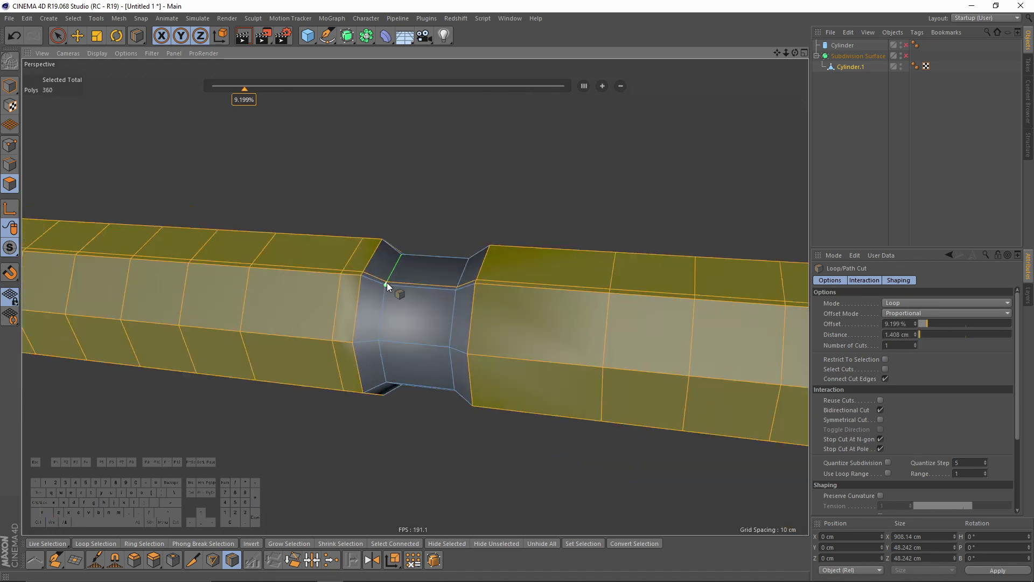
click(387, 282)
alt+drag(463, 275, 489, 277)
click(489, 277)
alt+middle_drag(489, 277, 430, 260)
click(430, 261)
alt+drag(430, 261, 446, 263)
scroll(446, 263, down, 5)
alt+drag(509, 294, 593, 131)
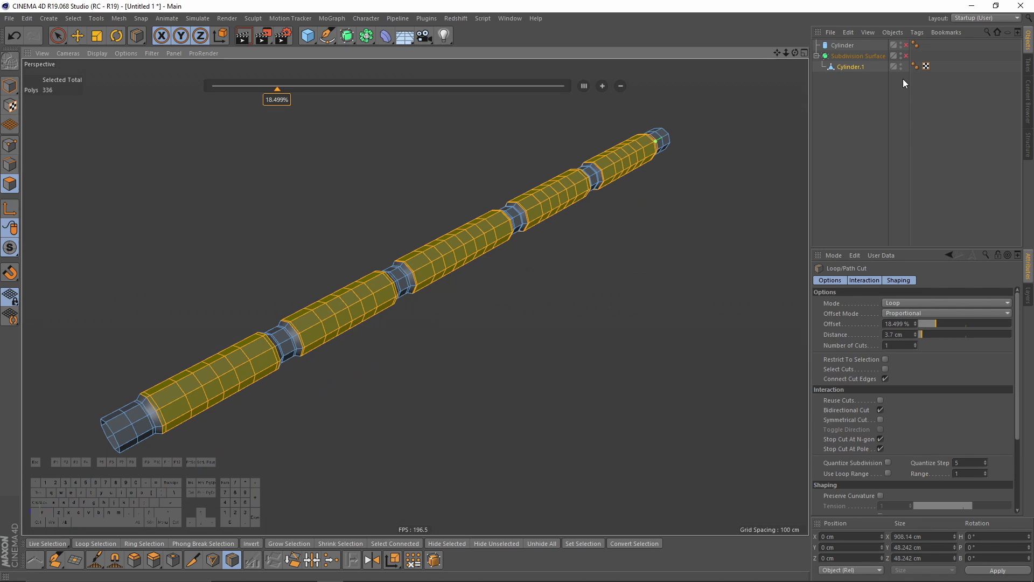
- Re-enable the Subdivision Surface and check the sharpened transitions between the thick blocks and the gaps
key(q)
click(877, 95)
alt+drag(416, 296, 388, 265)
scroll(388, 264, up, 4)
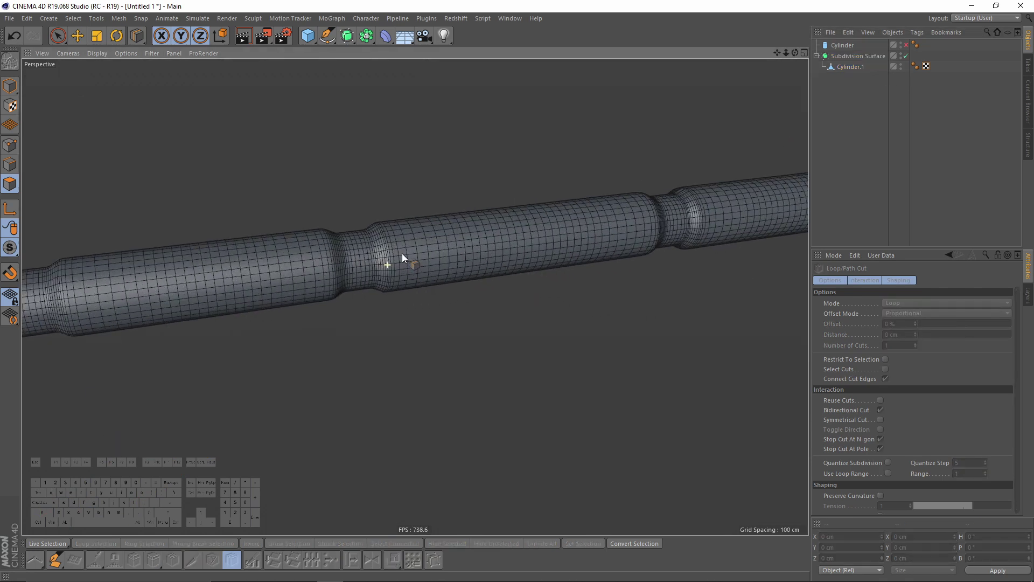
alt+middle_drag(418, 222, 525, 198)
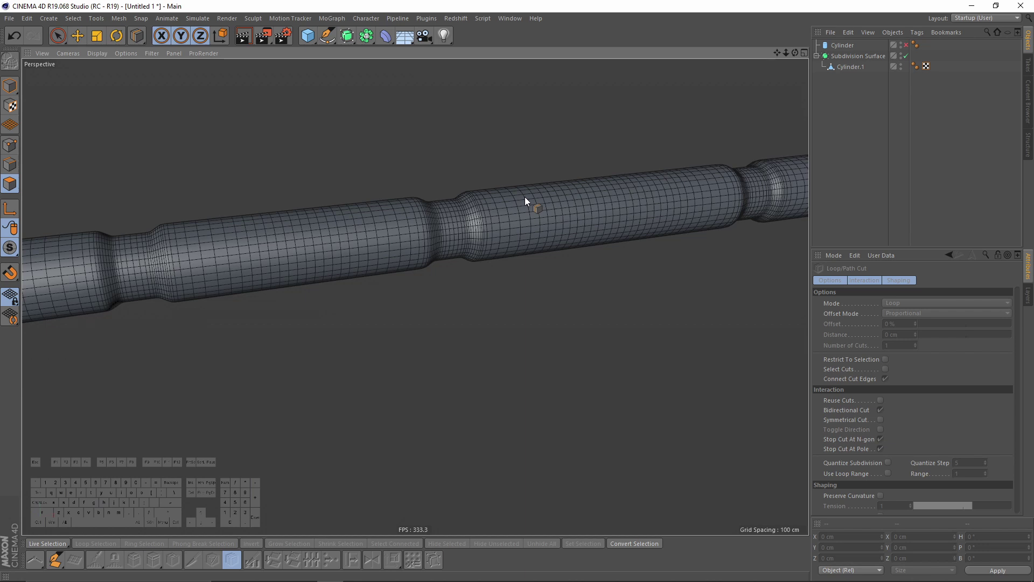
- Switch the viewport to Gouraud Shading without lines and view the smoothed tube
key(n)
key(a)
alt+drag(533, 193, 465, 188)
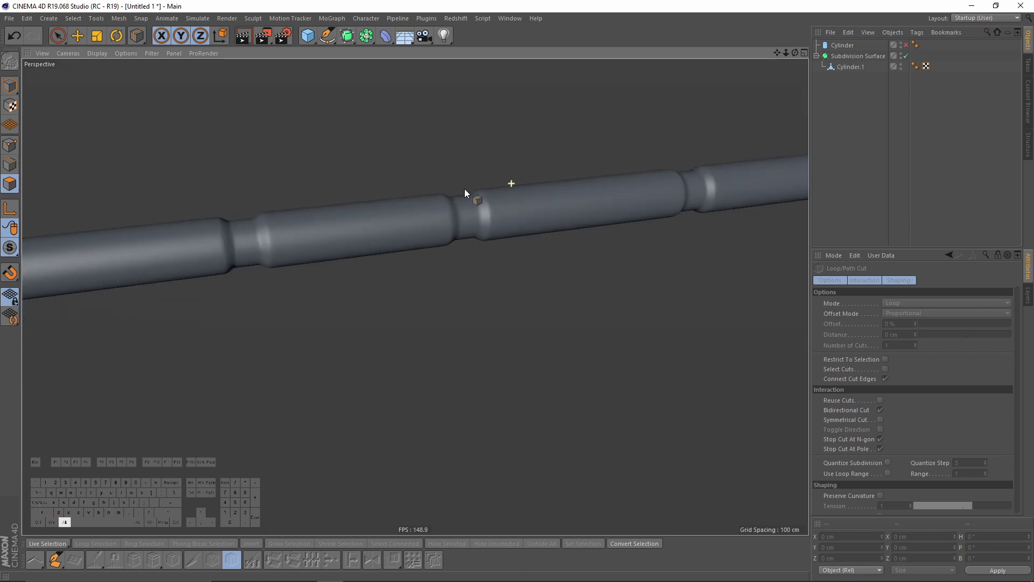
alt+right_drag(465, 189, 454, 189)
alt+middle_drag(454, 190, 520, 174)
- Compare the tube's viewport display with and without wireframe lines, finishing on plain Gouraud Shading
click(99, 53)
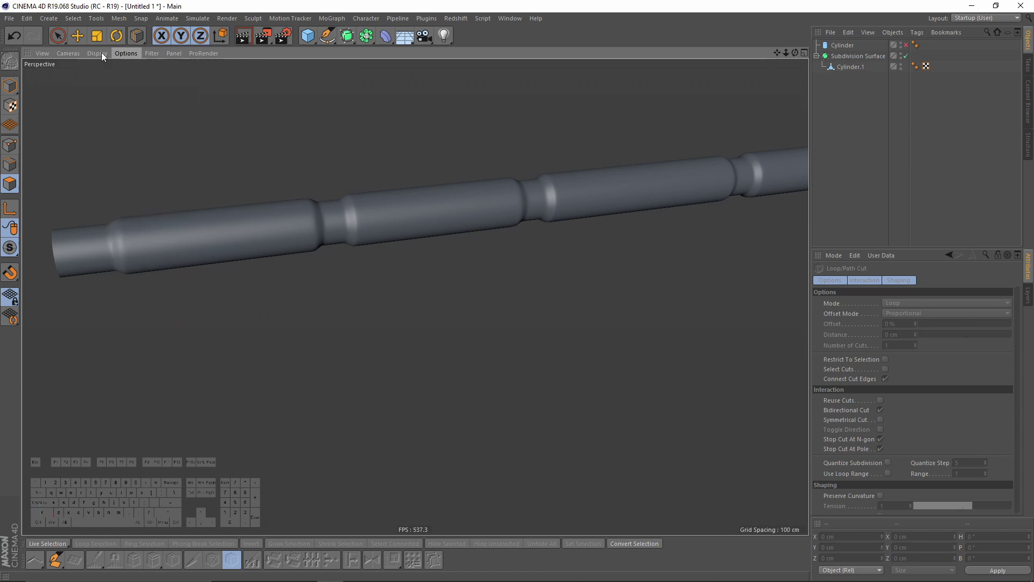
mouse_move(100, 52)
click(108, 79)
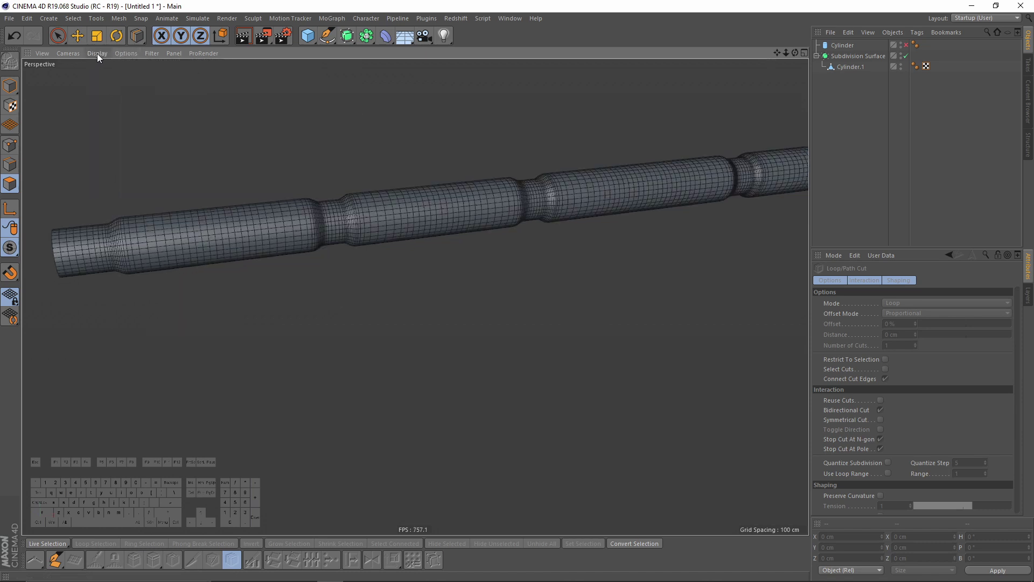
click(97, 53)
click(133, 75)
click(98, 53)
click(134, 72)
click(97, 53)
click(107, 82)
click(97, 54)
click(108, 71)
mouse_move(442, 167)
alt+mouse_down()
mouse_move(571, 163)
mouse_move(367, 187)
mouse_move(416, 254)
mouse_move(397, 195)
mouse_move(436, 153)
mouse_move(421, 222)
mouse_move(798, 95)
alt+mouse_up()
- Duplicate the original cylinder below the Subdivision Surface, enable the copy and prepare to move it in model mode
click(842, 45)
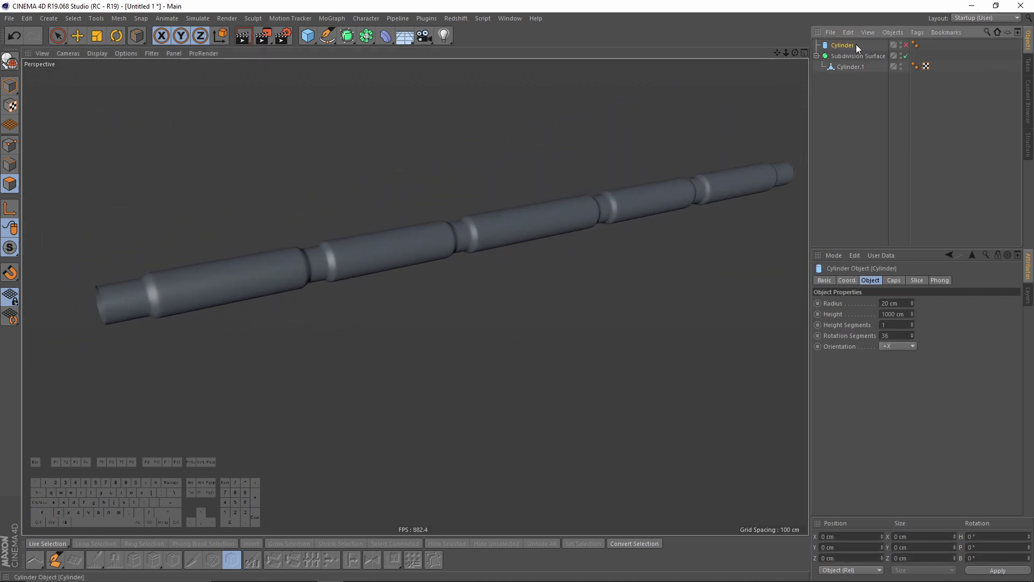
ctrl+drag(849, 50, 904, 78)
click(10, 85)
key(e)
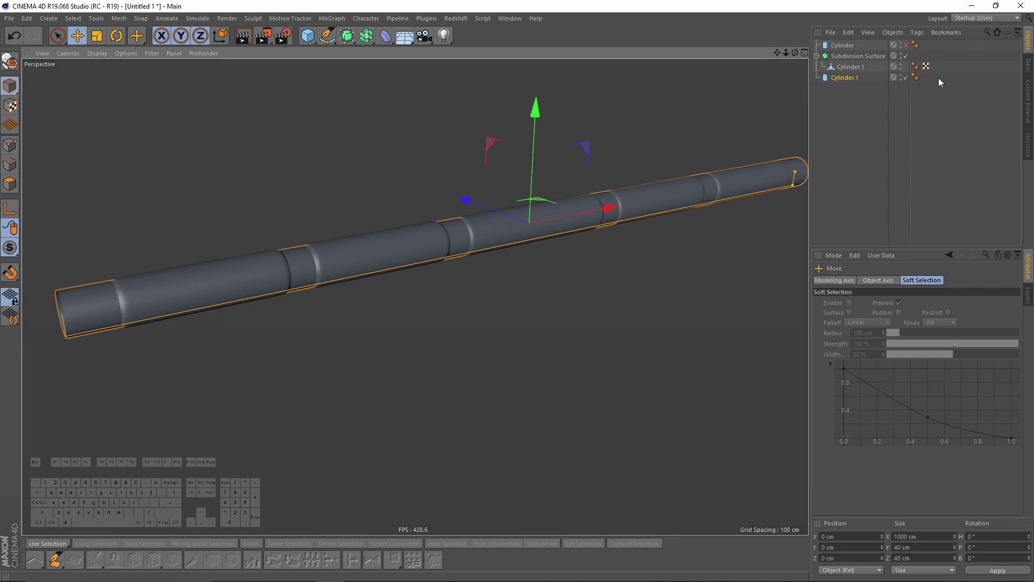
- Disable the Subdivision Surface and move the cylinder copy beside the tube to about Y -17.9 cm and Z -24.3 cm
click(906, 56)
drag(465, 200, 478, 205)
drag(545, 127, 542, 143)
alt+drag(415, 295, 494, 213)
- Set the copied cylinder's radius to 5 cm and its height to 1000 cm
click(849, 85)
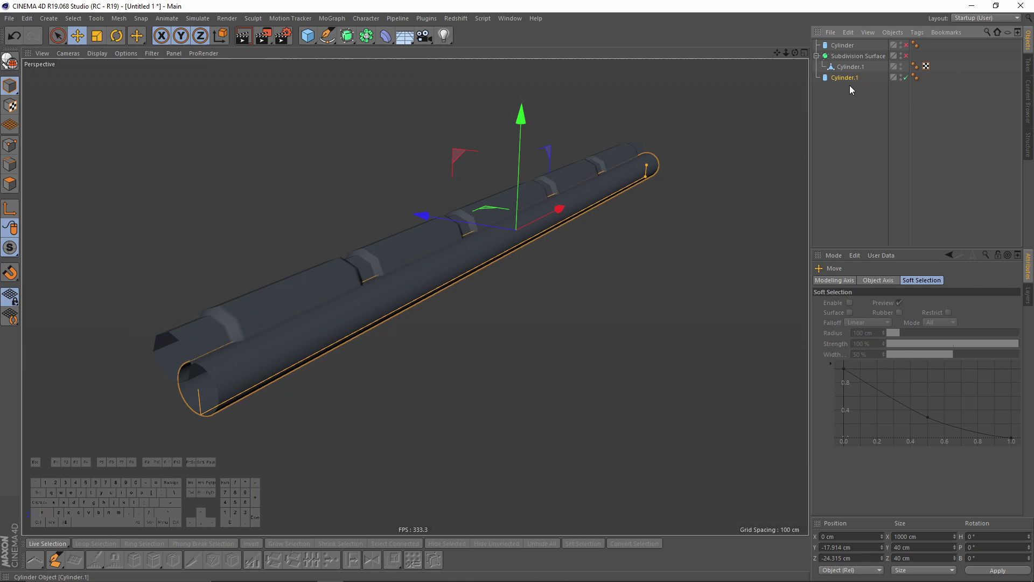
click(848, 81)
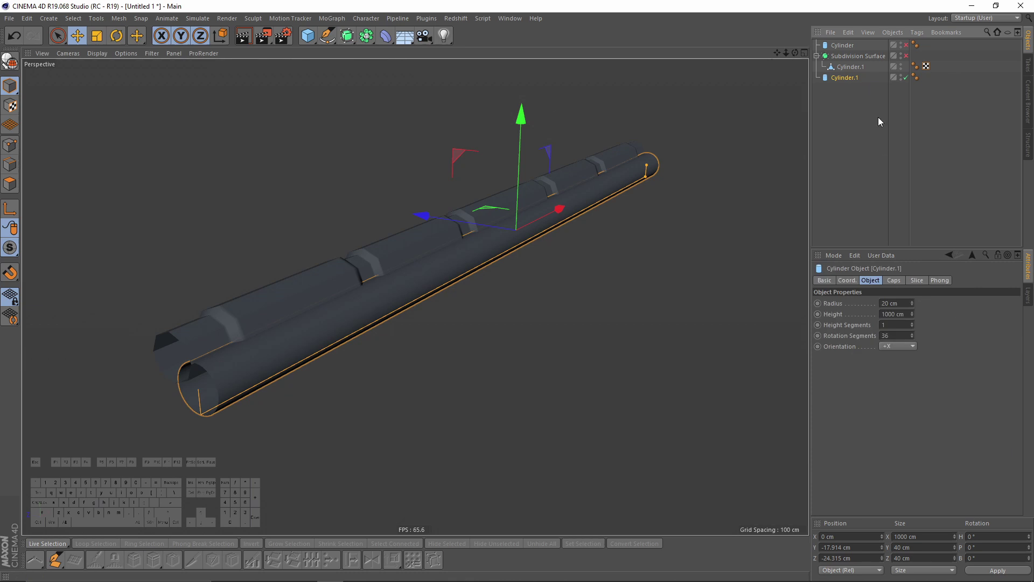
click(913, 312)
click(913, 312)
click(913, 306)
click(913, 305)
click(913, 305)
double_click(899, 314)
text(1000)
key(Return)
drag(912, 304, 895, 303)
click(912, 301)
click(913, 301)
- Lower the thin cylinder to about Y -24 cm and check its placement beside the tube
alt+drag(459, 244, 404, 211)
alt+middle_drag(502, 242, 587, 236)
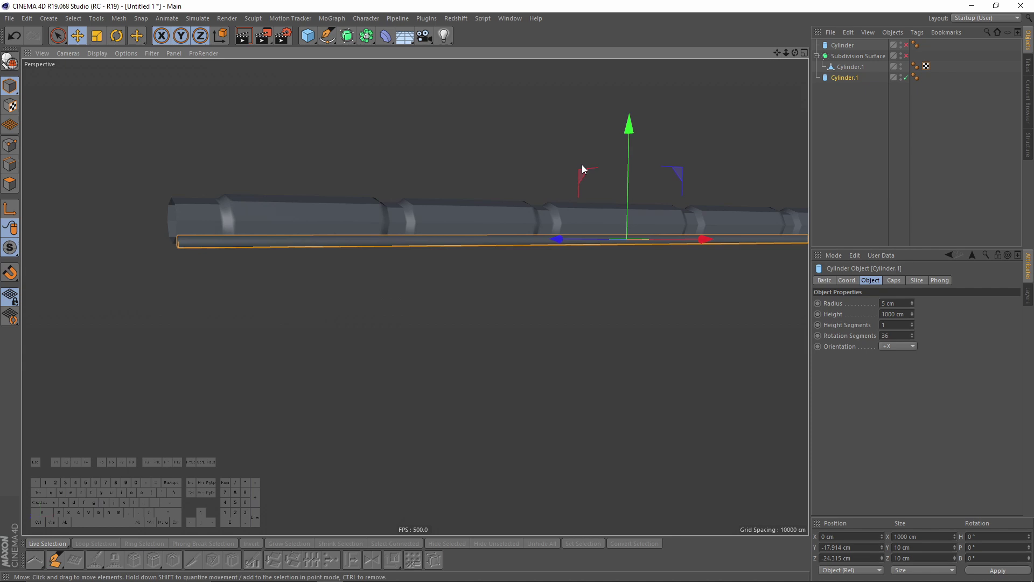
drag(631, 153, 631, 159)
alt+drag(521, 210, 592, 228)
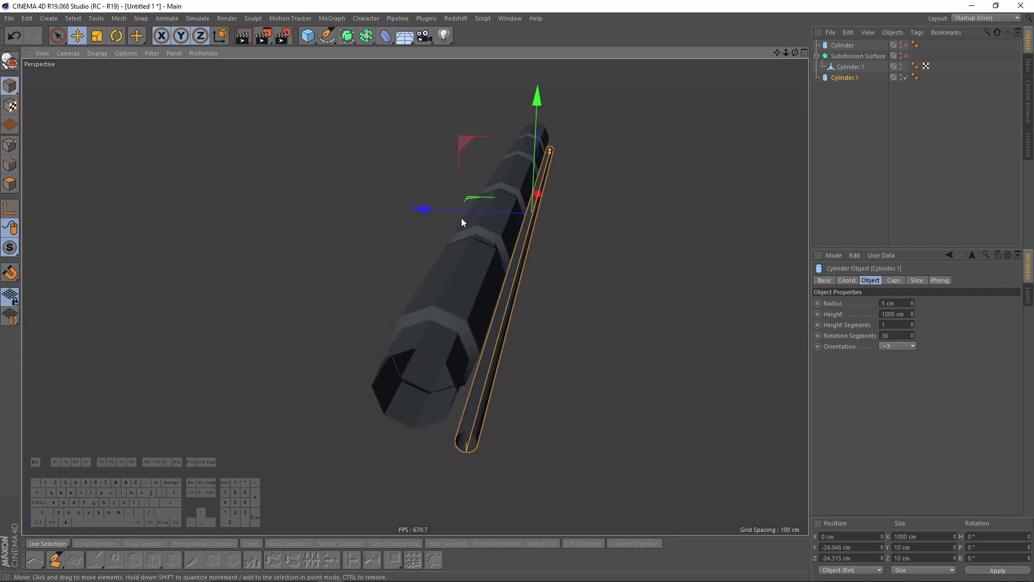
alt+drag(461, 218, 629, 308)
- Set the thin cylinder's rotation segments to 8 and raise it to about Y -21.6 cm
click(890, 335)
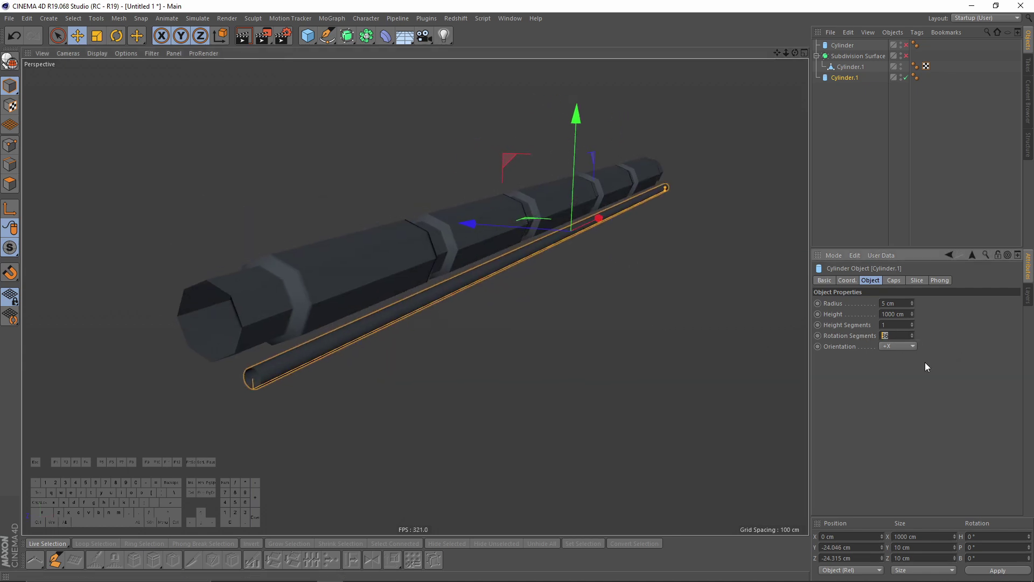
text(8)
key(Return)
alt+drag(506, 253, 539, 165)
alt+drag(539, 165, 500, 194)
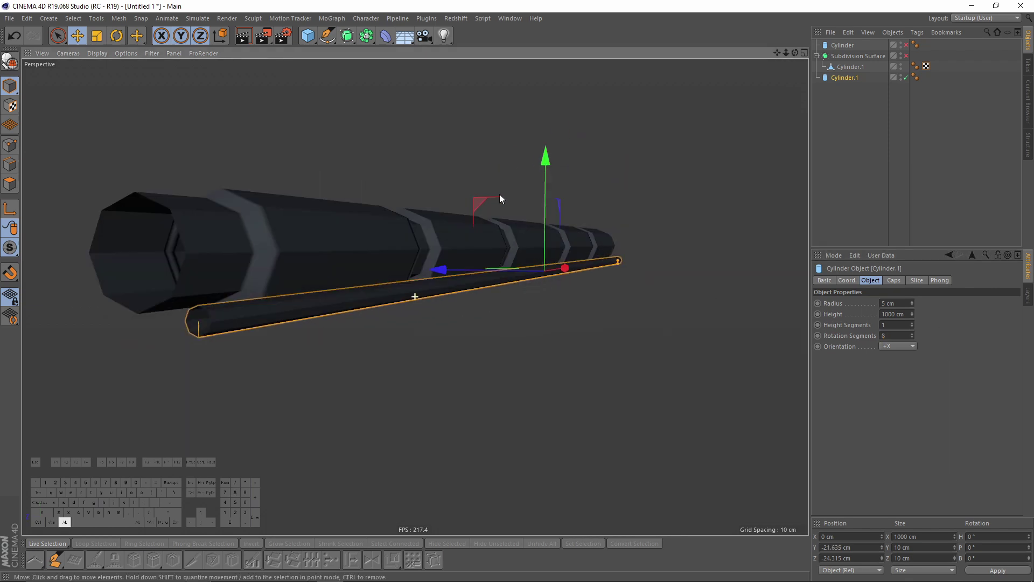
- Create two copies of the thin cylinder and place them around the tube, the last at about Y 9.6 cm, Z 26 cm
scroll(567, 195, down, 2)
mouse_move(548, 154)
ctrl+mouse_down()
mouse_move(547, 130)
mouse_move(515, 221)
mouse_move(443, 219)
mouse_move(487, 137)
mouse_move(556, 167)
mouse_move(575, 160)
mouse_move(566, 157)
ctrl+mouse_up()
ctrl+drag(396, 207, 441, 252)
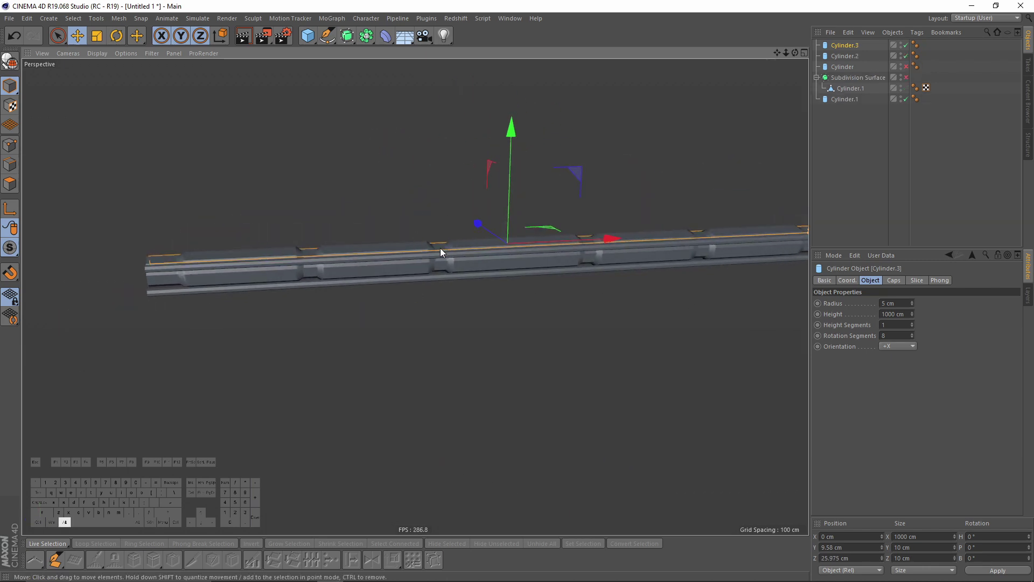
alt+right_drag(441, 249, 475, 248)
- Move both thin cylinder copies, Cylinder.3 and Cylinder.2, to the end of the object hierarchy
click(852, 125)
click(845, 46)
shift+click(848, 57)
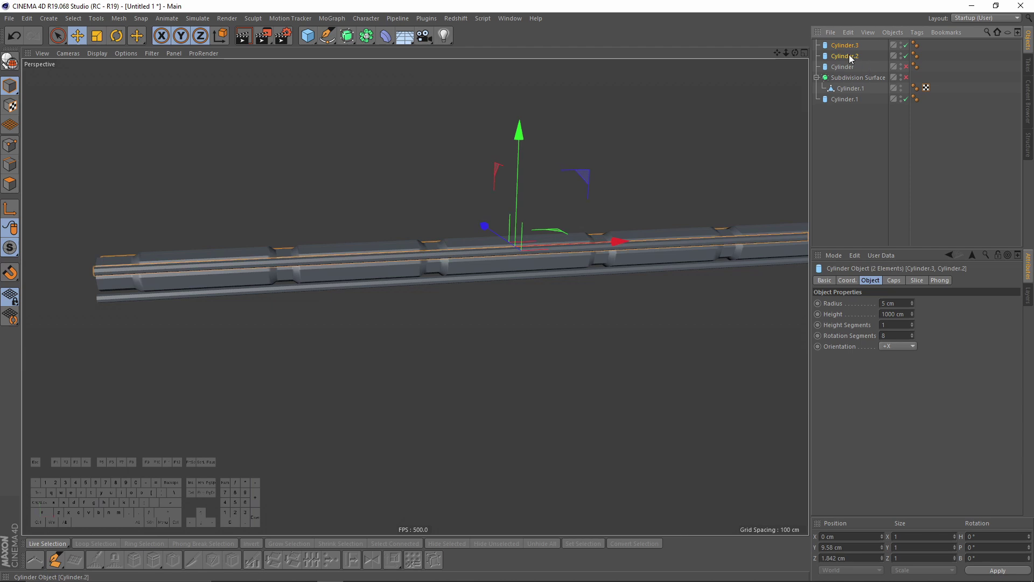
drag(852, 131, 852, 129)
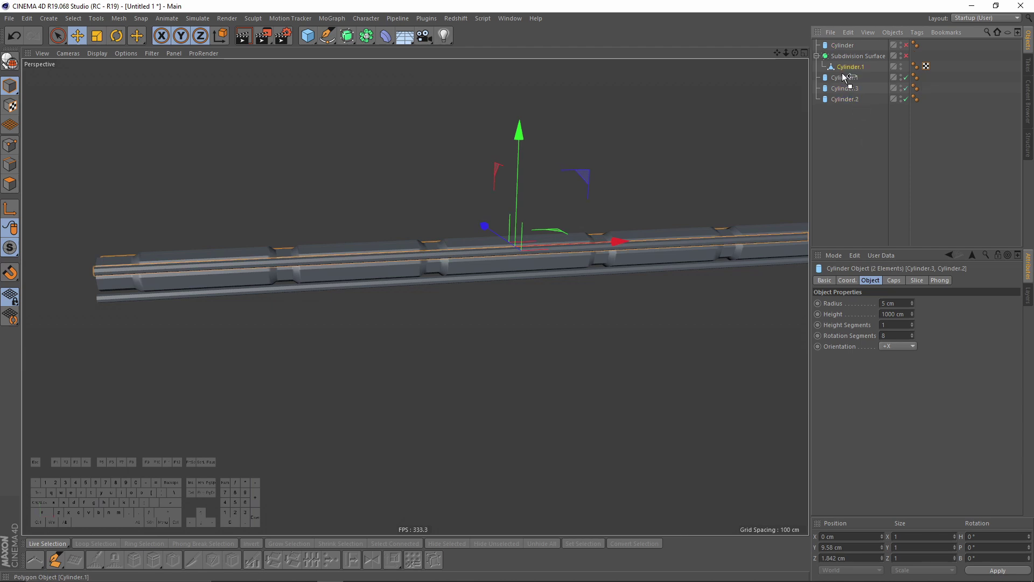
- Take the tube out of the Subdivision Surface and group it with the three thin cylinders under a null
drag(843, 73, 842, 73)
drag(863, 162, 835, 65)
alt+drag(525, 193, 693, 172)
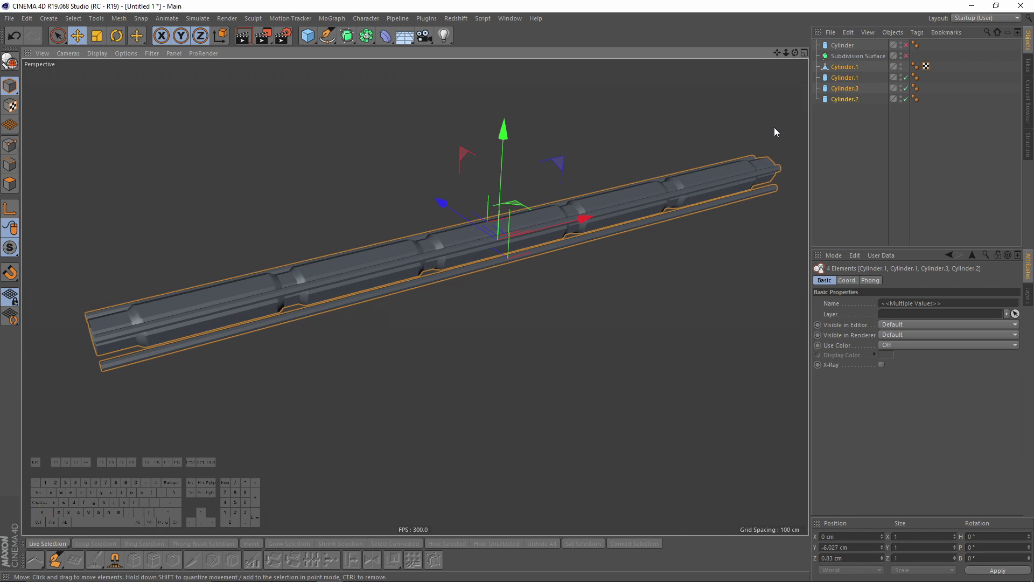
key(alt+g)
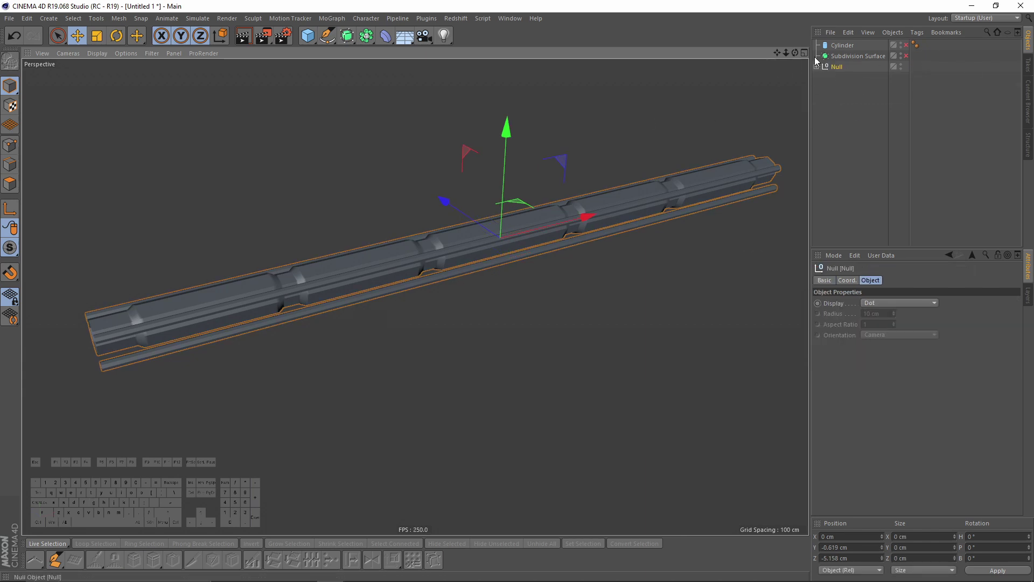
alt+drag(415, 295, 510, 153)
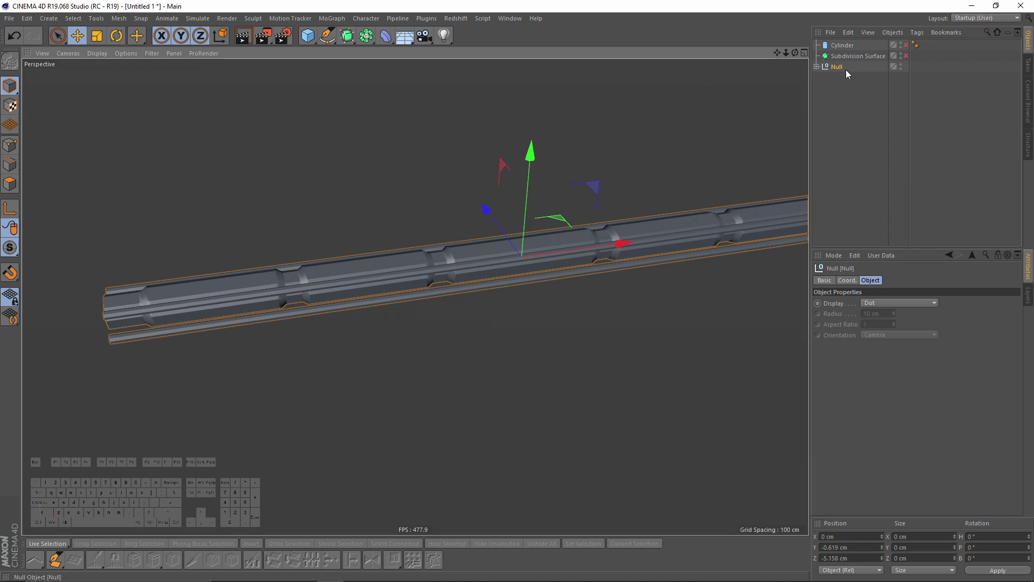
- Delete the empty Subdivision Surface and select the cable group
click(849, 54)
key(Delete)
click(838, 57)
alt+drag(690, 103, 590, 170)
alt+middle_drag(589, 171, 589, 218)
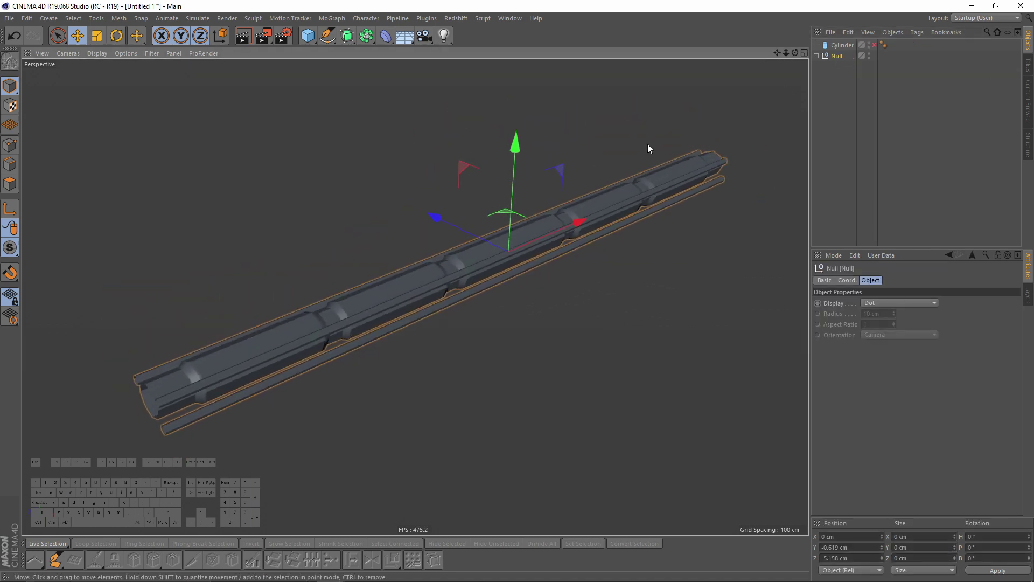
- Rename the cable group to m1 and hide it in both the viewport and the renderer
double_click(839, 56)
text(m)
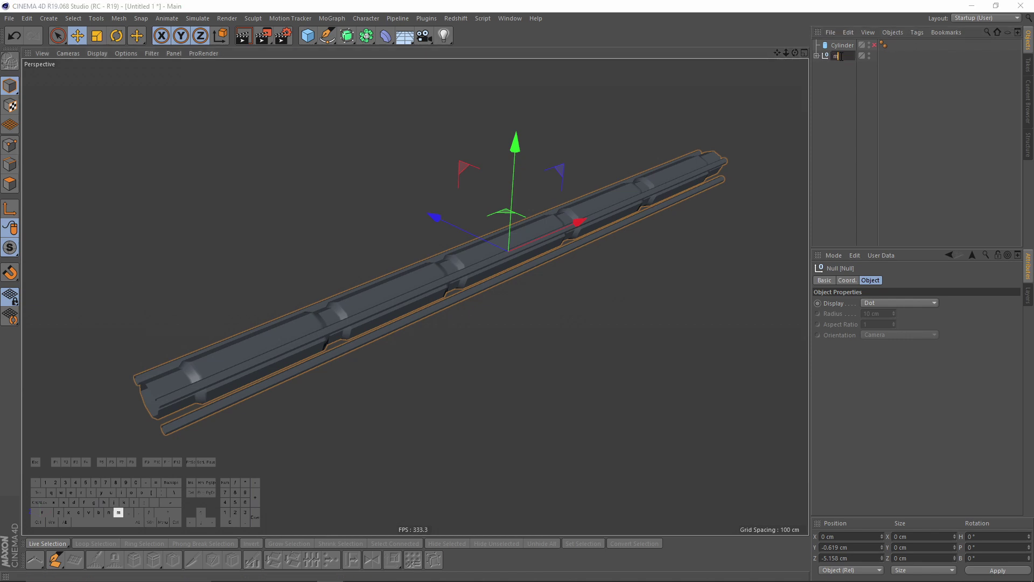
text(1)
key(Return)
alt+drag(608, 212, 588, 209)
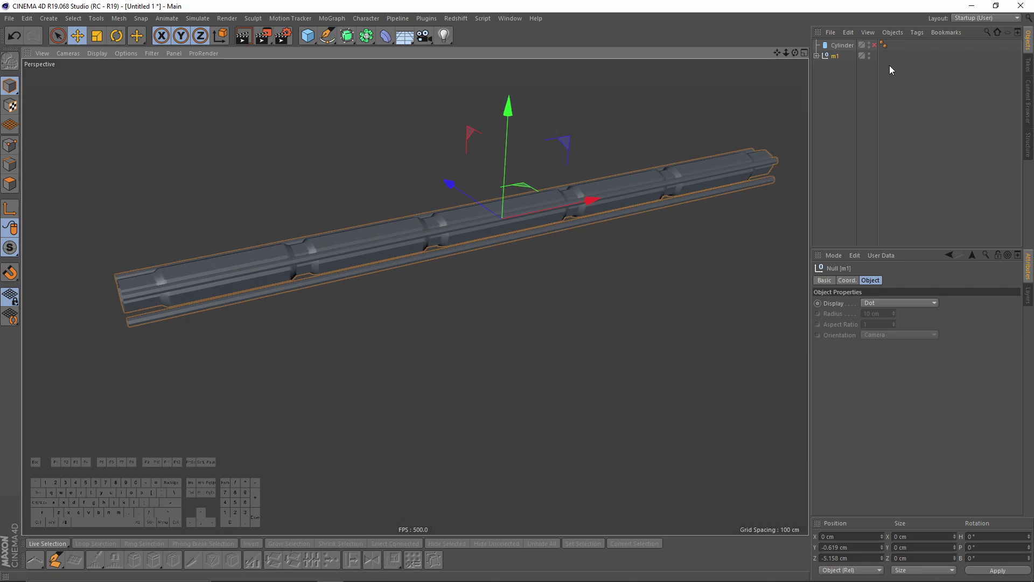
alt+click(868, 53)
alt+click(869, 53)
alt+drag(588, 133, 604, 117)
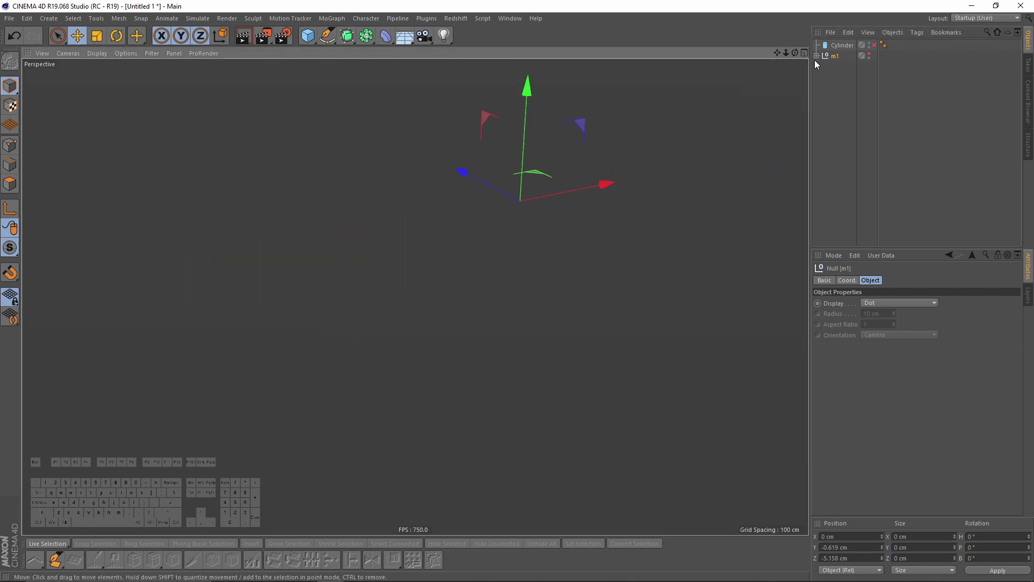
- Duplicate and enable the original cylinder for a second cable, and display it with Gouraud Shading (Lines)
click(840, 45)
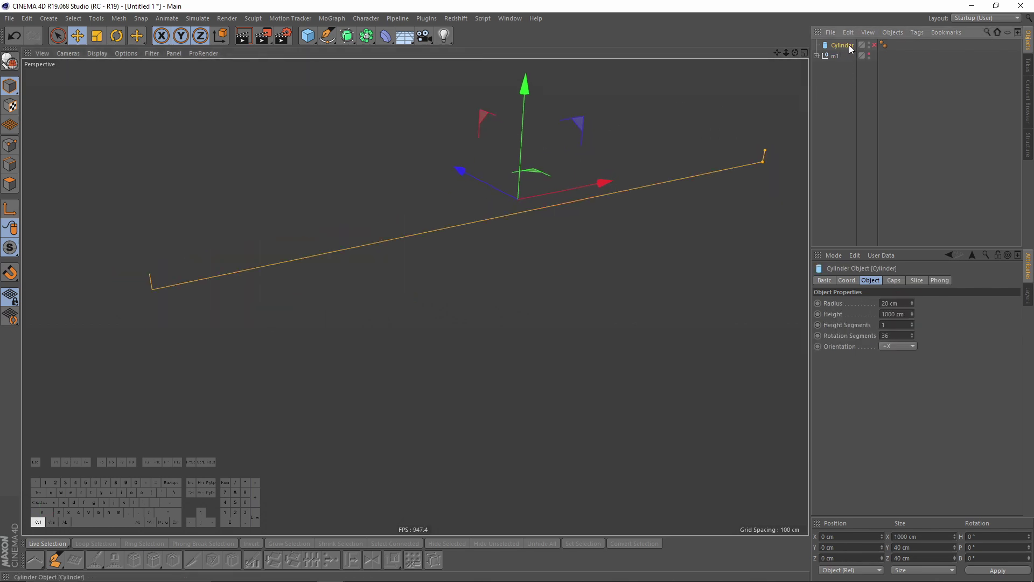
ctrl+drag(846, 70, 869, 72)
mouse_move(768, 98)
alt+mouse_down()
mouse_move(583, 213)
mouse_move(521, 228)
mouse_move(448, 226)
mouse_move(590, 221)
alt+mouse_up()
key(n)
key(b)
- Set the new cylinder's rotation segments to 6
click(898, 336)
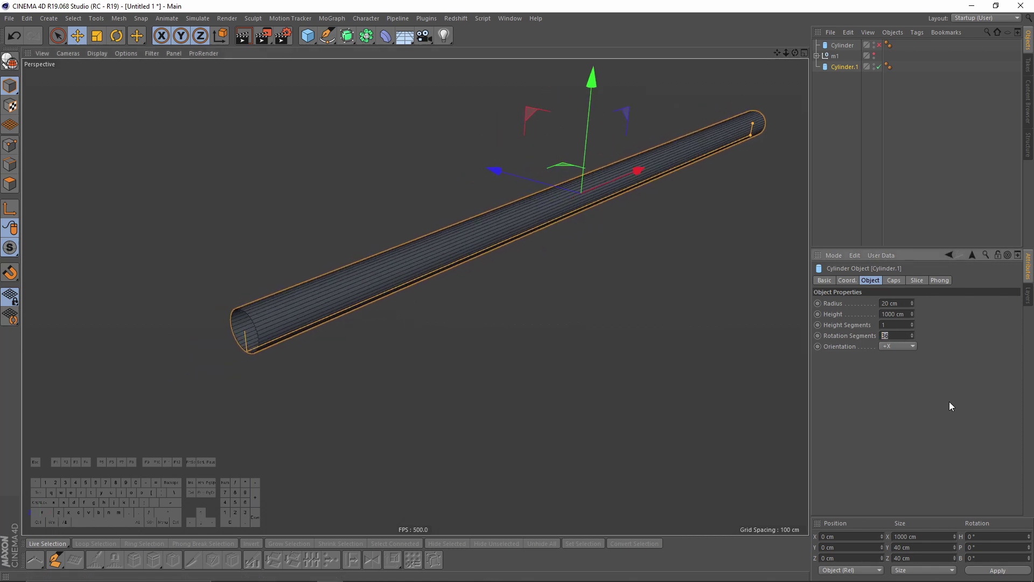
text(6)
key(Return)
scroll(399, 351, up, 1)
- Try 30 and 35 height segments on the new cylinder to judge the polygon spacing
click(905, 325)
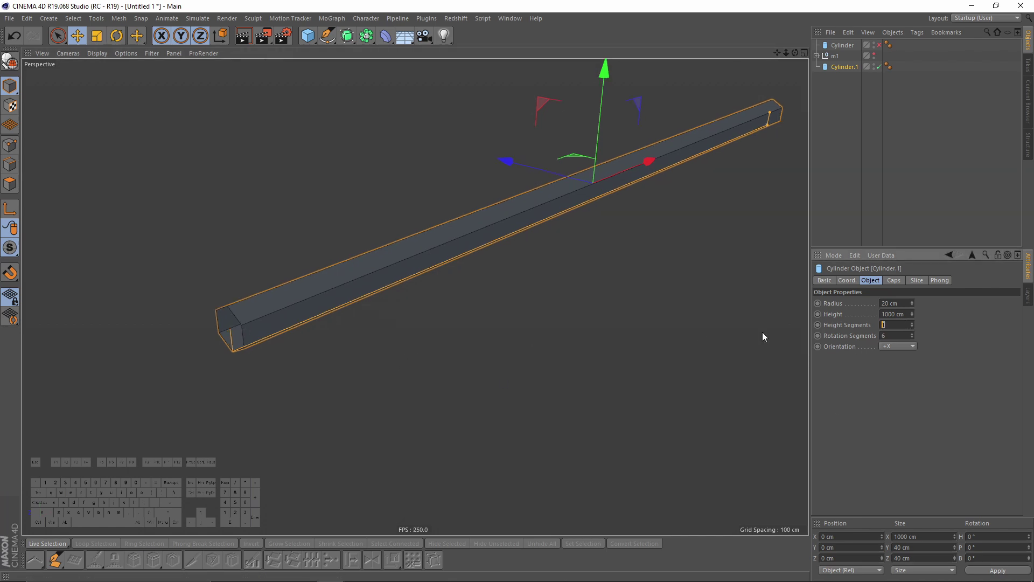
text(30)
key(Return)
alt+drag(461, 231, 470, 291)
double_click(895, 324)
text(35)
key(Return)
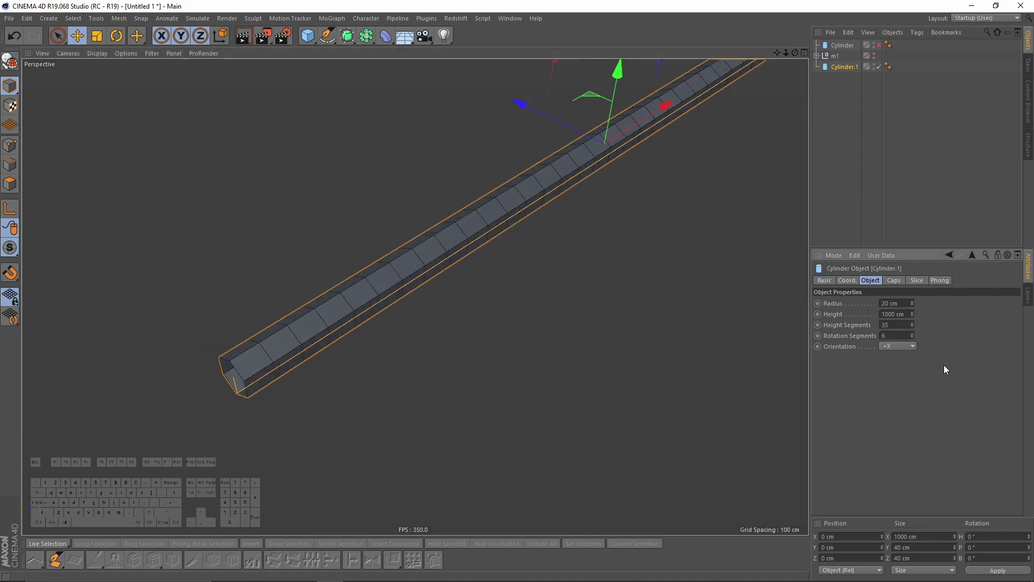
- Set the new cylinder's height segments to 40 and make it editable
text(40)
key(Return)
alt+drag(525, 213, 662, 248)
key(c)
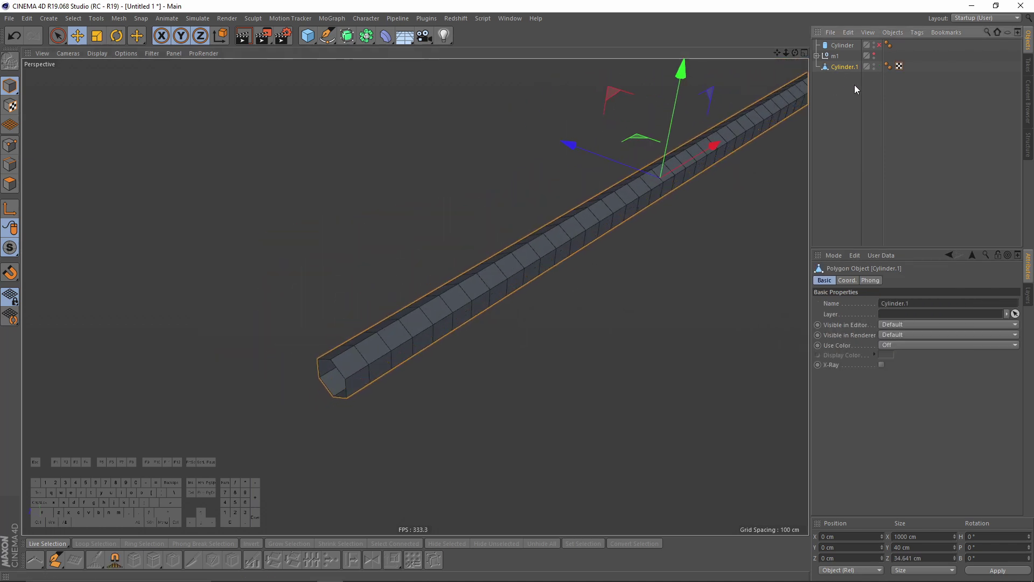
- Select all points of the second cable's cylinder and bevel them by 10 cm with the offset limit enabled
click(12, 163)
key(Return)
key(ctrl+a)
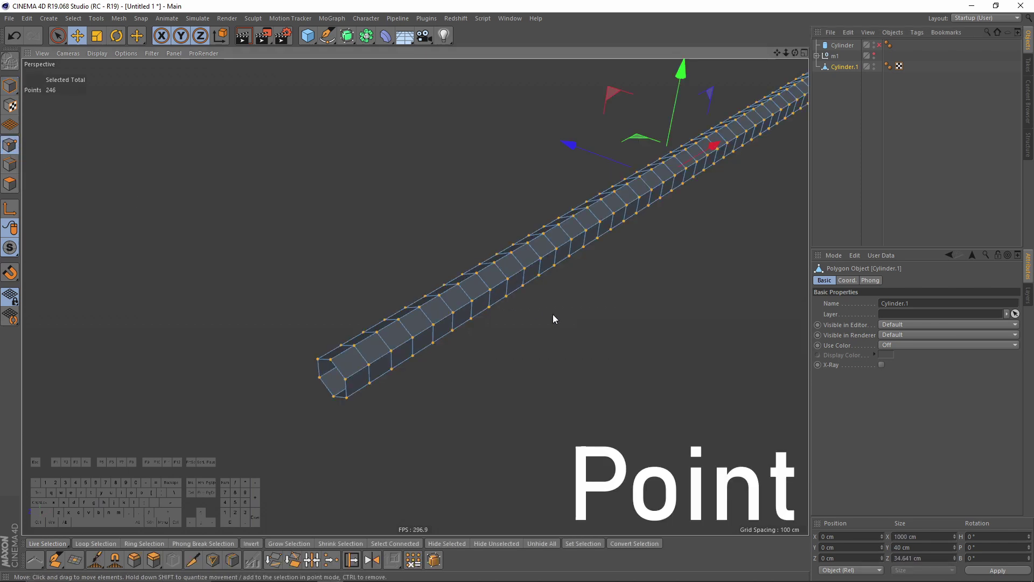
right_click(639, 297)
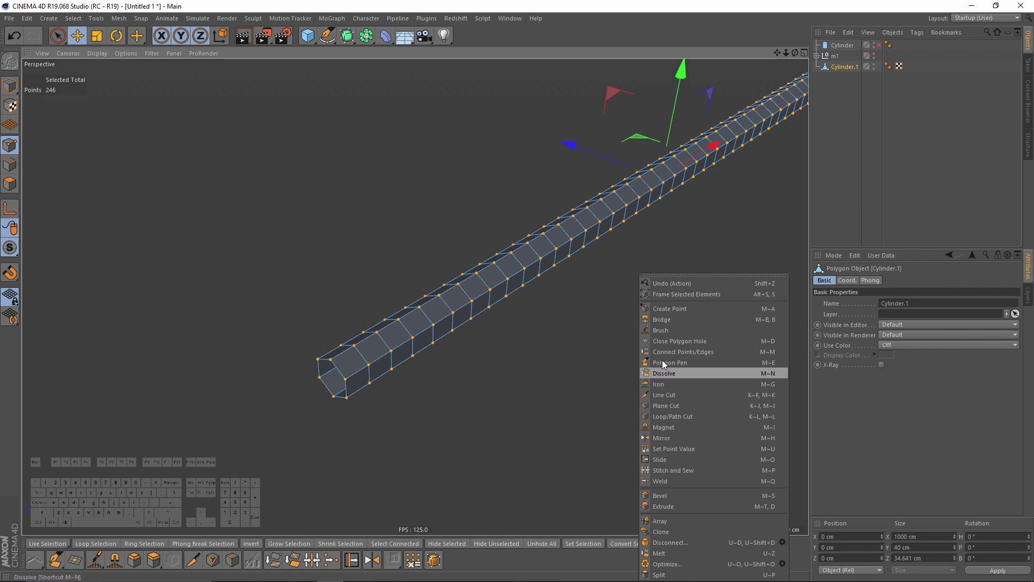
click(664, 494)
alt+drag(602, 293, 579, 325)
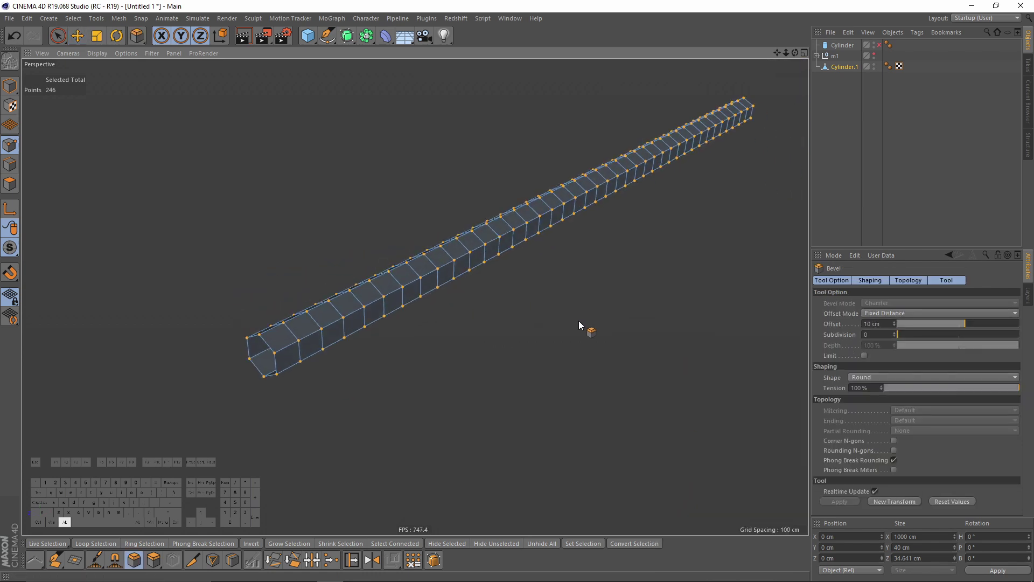
click(865, 356)
alt+drag(418, 286, 475, 249)
alt+right_drag(399, 291, 541, 255)
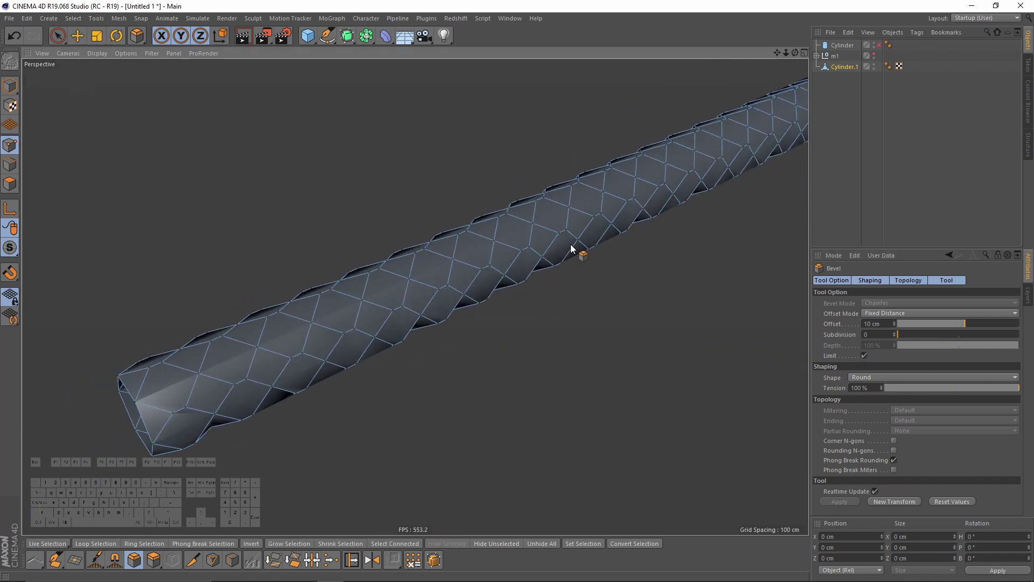
- Undo the first bevel, bevel the points again with a 16.8 cm offset, and select all resulting points
key(ctrl+z)
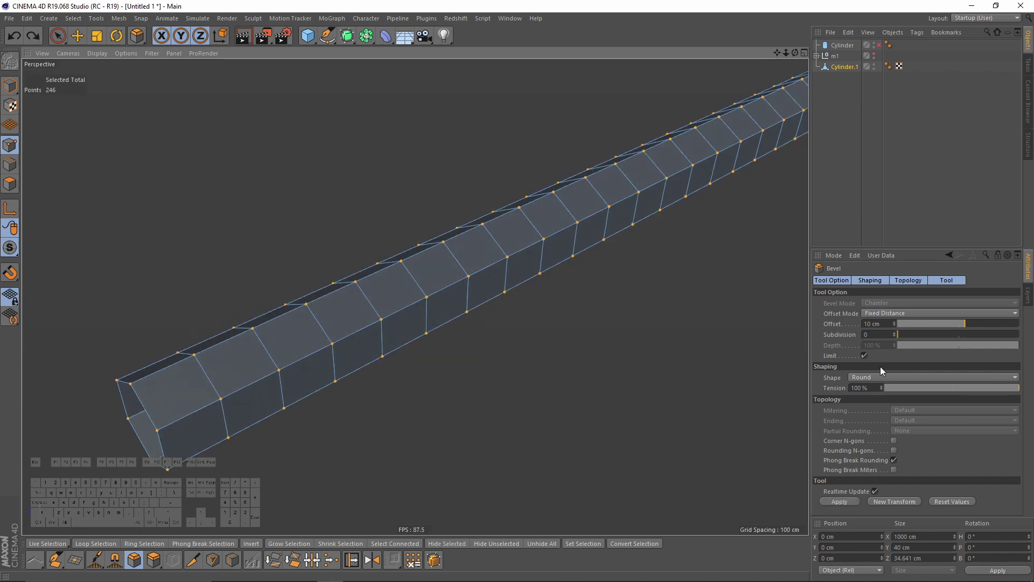
alt+right_drag(612, 232, 566, 236)
alt+drag(503, 247, 516, 230)
mouse_move(537, 300)
mouse_down()
mouse_move(496, 287)
mouse_move(550, 288)
mouse_up()
drag(432, 304, 437, 304)
mouse_move(364, 293)
alt+mouse_down()
mouse_move(388, 272)
mouse_move(356, 282)
alt+mouse_up()
alt+right_drag(369, 305, 415, 294)
alt+drag(452, 284, 471, 280)
alt+right_drag(472, 279, 494, 278)
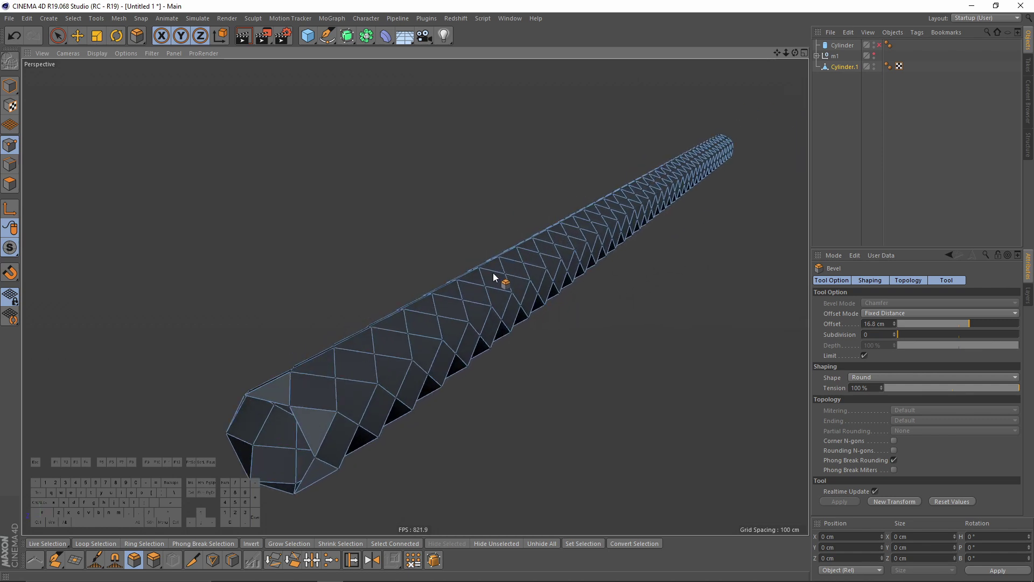
key(ctrl+a)
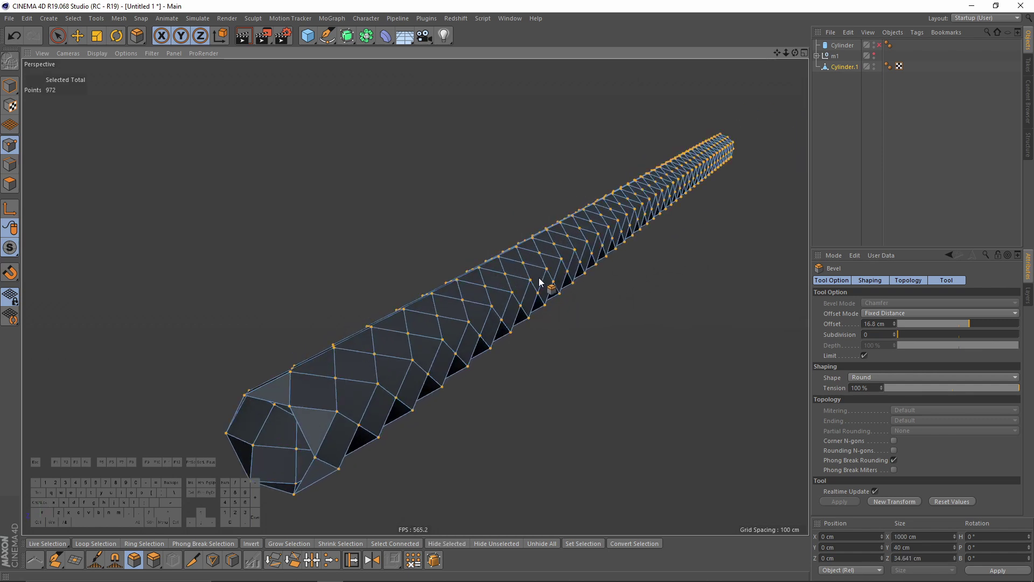
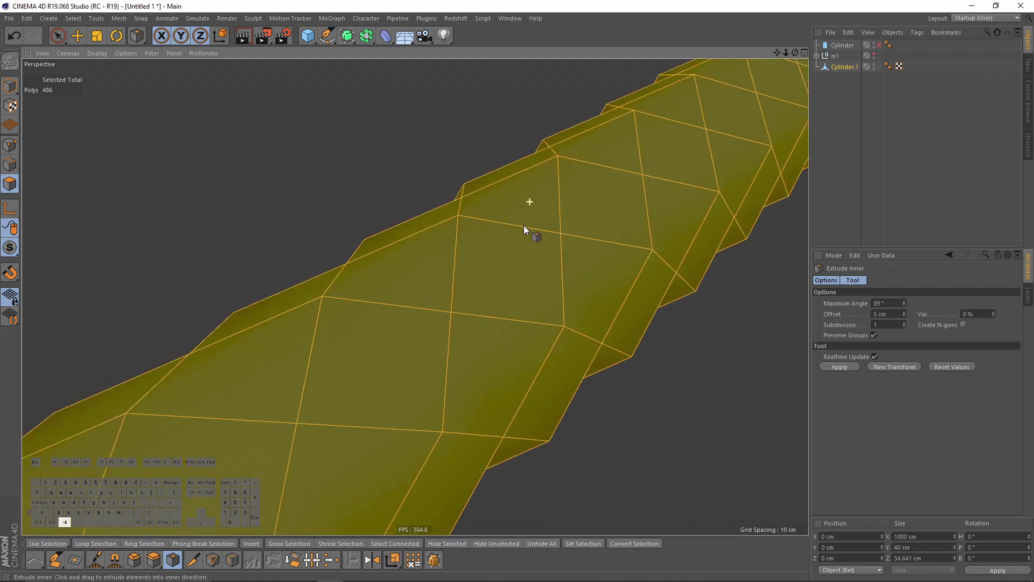
- Try an inner extrusion of about 1.14 cm on all polygons with Preserve Groups on, and undo it
drag(665, 282, 681, 274)
key(ctrl+z)
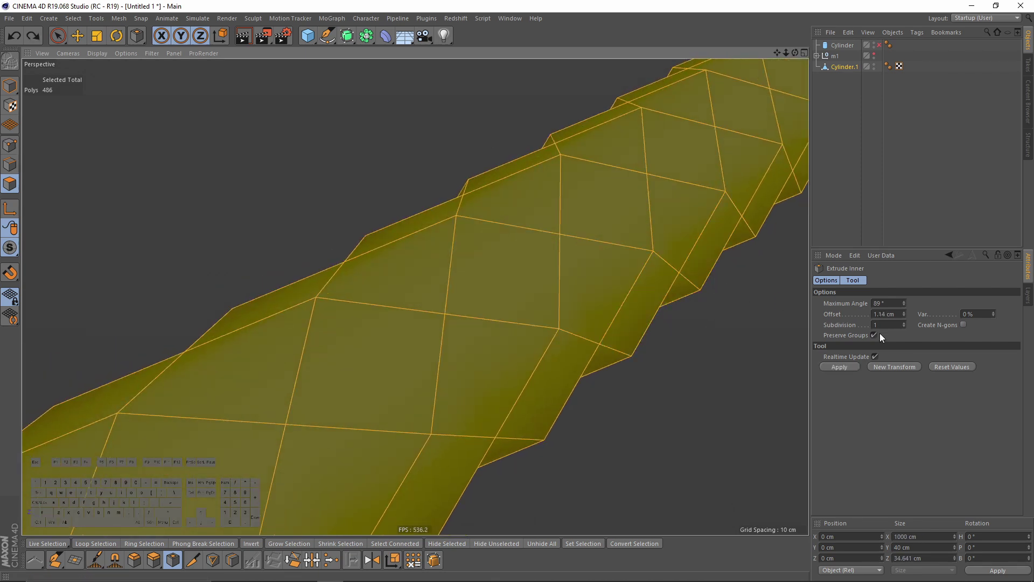
alt+drag(765, 329, 759, 303)
alt+right_drag(759, 302, 570, 304)
alt+middle_drag(570, 303, 513, 309)
alt+drag(471, 303, 483, 322)
alt+right_drag(502, 322, 637, 283)
alt+middle_drag(637, 283, 569, 299)
alt+right_drag(569, 299, 658, 297)
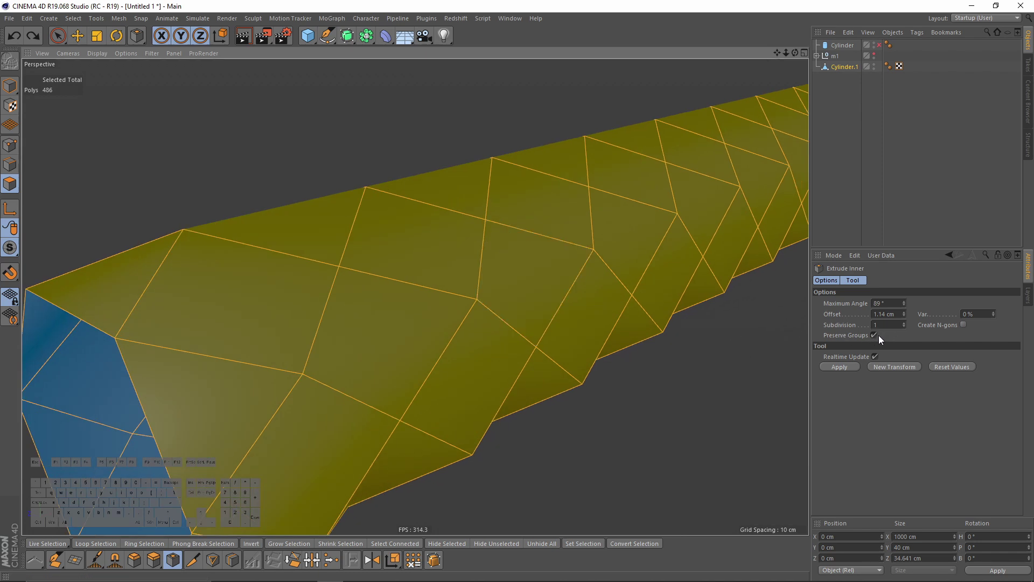
- Turn off Preserve Groups for Extrude Inner and try an offset of about 2.36 cm on all polygons
click(874, 335)
drag(701, 329, 757, 329)
alt+middle_drag(414, 254, 473, 212)
alt+right_drag(473, 211, 517, 208)
alt+drag(517, 208, 542, 198)
alt+right_drag(542, 194, 564, 218)
key(ctrl+z)
- Apply Extrude Inner with a 0.1 cm offset to all the diamond polygons individually
alt+drag(528, 189, 565, 192)
alt+right_drag(416, 297, 571, 246)
alt+drag(571, 247, 858, 301)
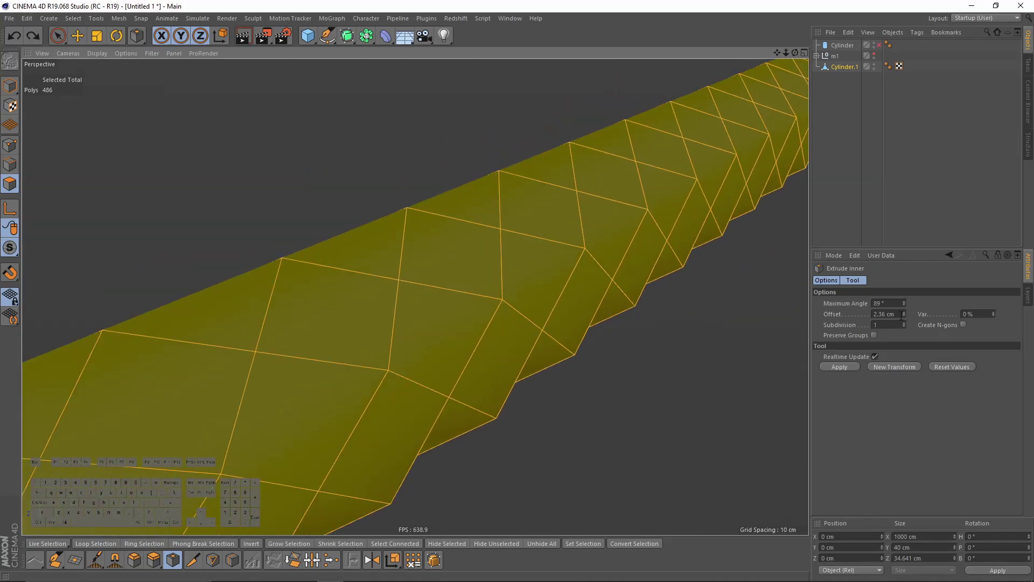
click(883, 314)
text(.1)
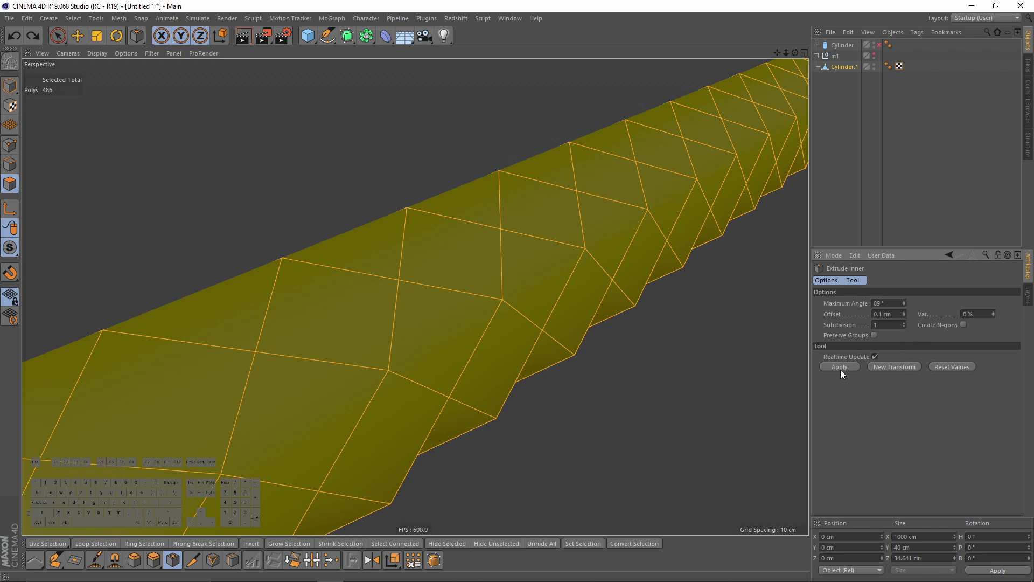
click(841, 368)
- Shrink the selected diamond polygons with Normal Scale to about 59.9%
alt+drag(782, 349, 634, 264)
right_click(711, 210)
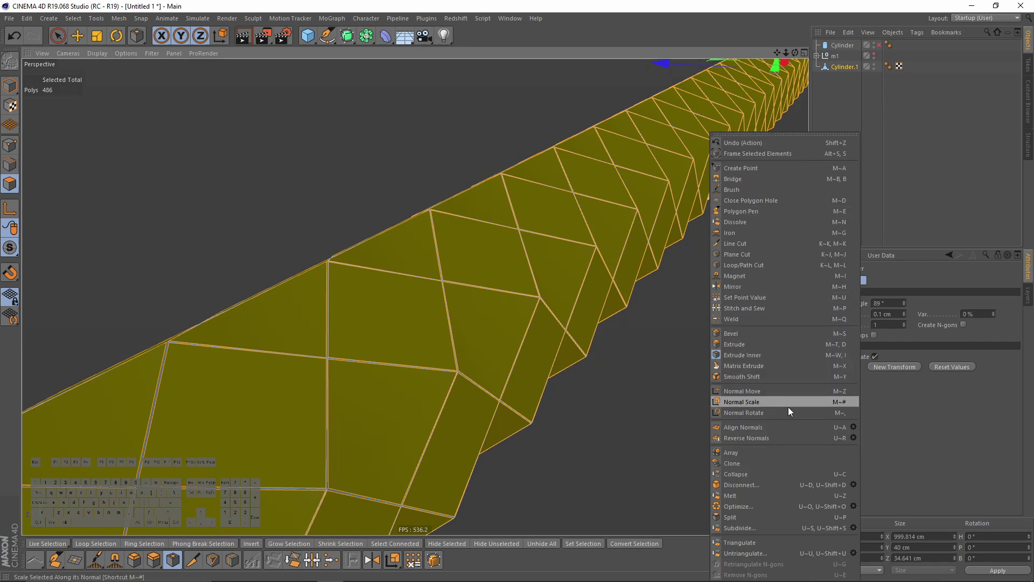
click(758, 402)
drag(689, 375, 604, 376)
- Delete the selected inner polygons to open diamond-shaped holes along the cable
alt+drag(582, 242, 521, 267)
scroll(532, 258, up, 4)
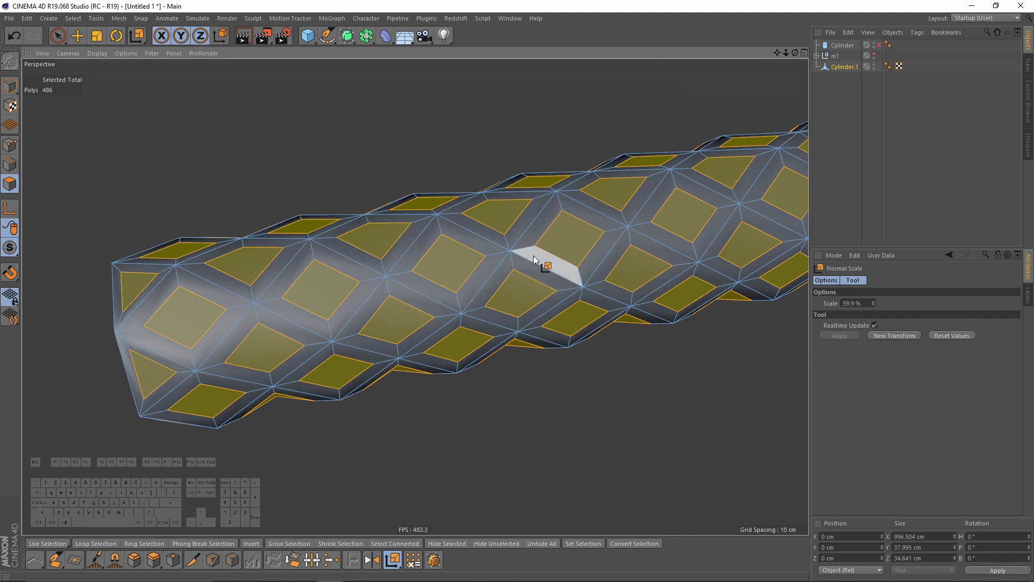
key(Delete)
alt+drag(538, 254, 555, 172)
alt+right_drag(556, 176, 513, 184)
alt+drag(512, 184, 418, 254)
alt+middle_drag(418, 254, 520, 184)
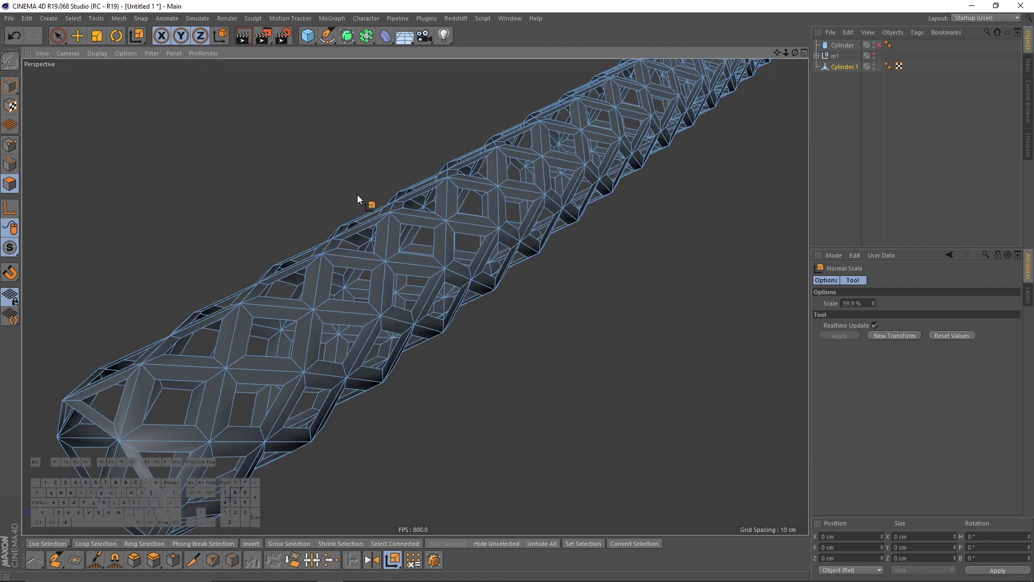
- Select all remaining polygons of the lattice and subdivide them
key(ctrl+a)
scroll(592, 248, down, 3)
right_click(633, 250)
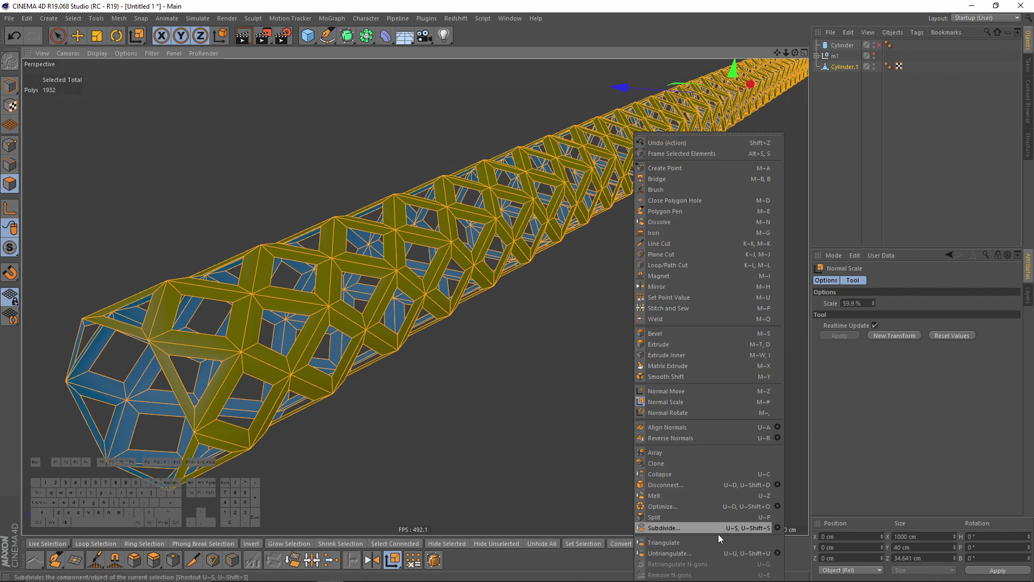
click(683, 529)
alt+drag(565, 407, 458, 273)
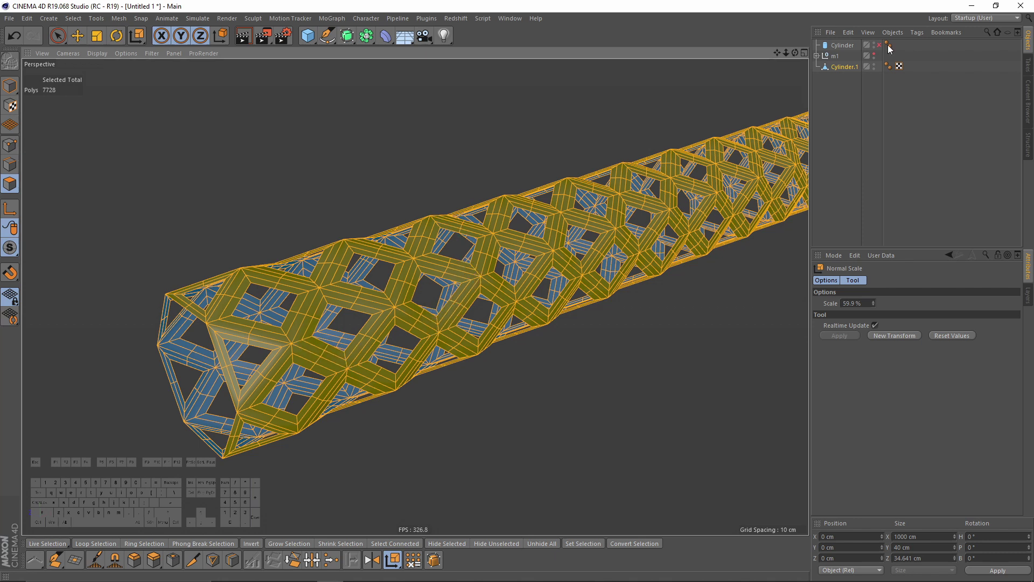
- Duplicate the original cylinder below the lattice object and enable the copy
click(844, 45)
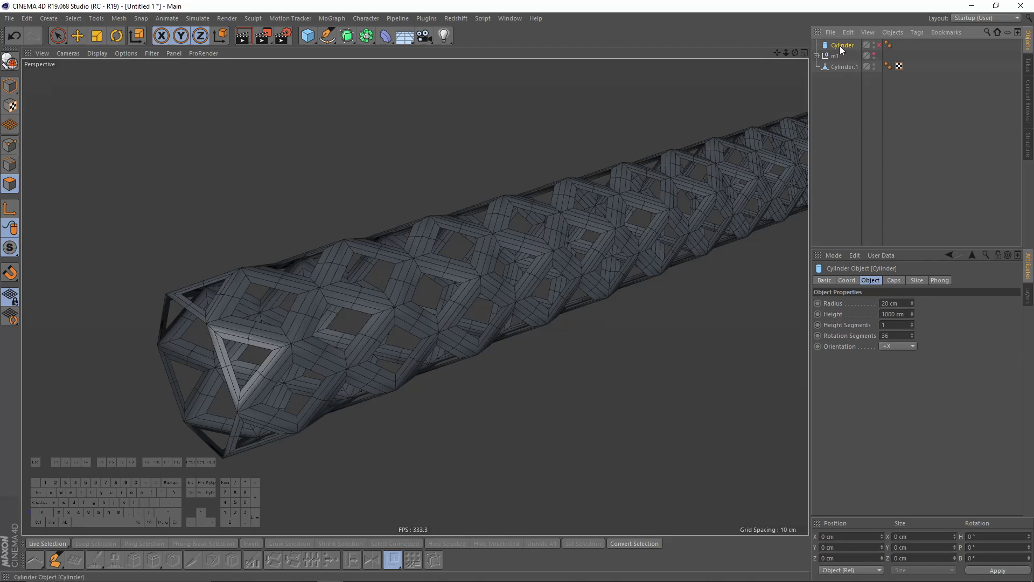
ctrl+drag(841, 46, 849, 88)
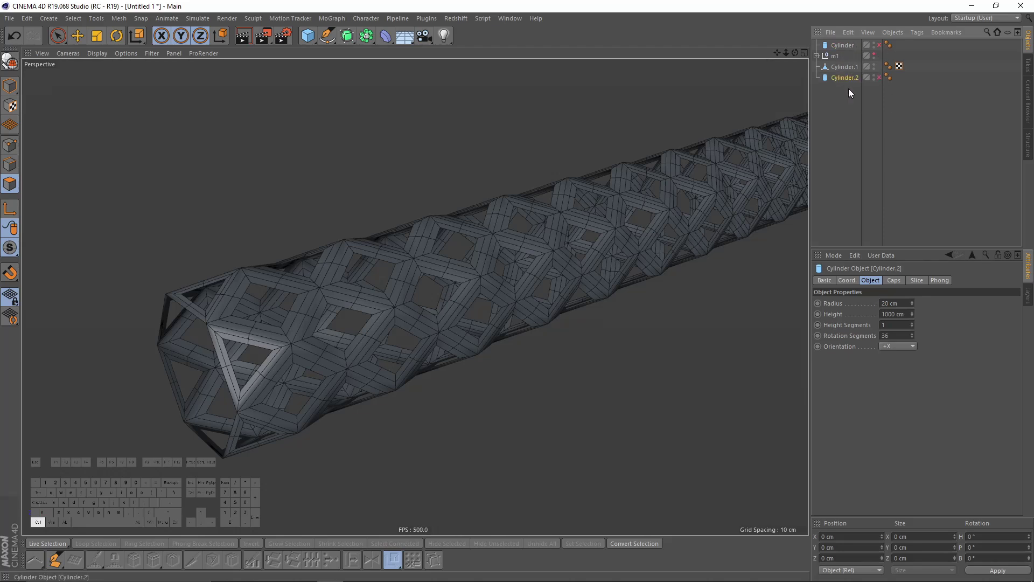
click(879, 77)
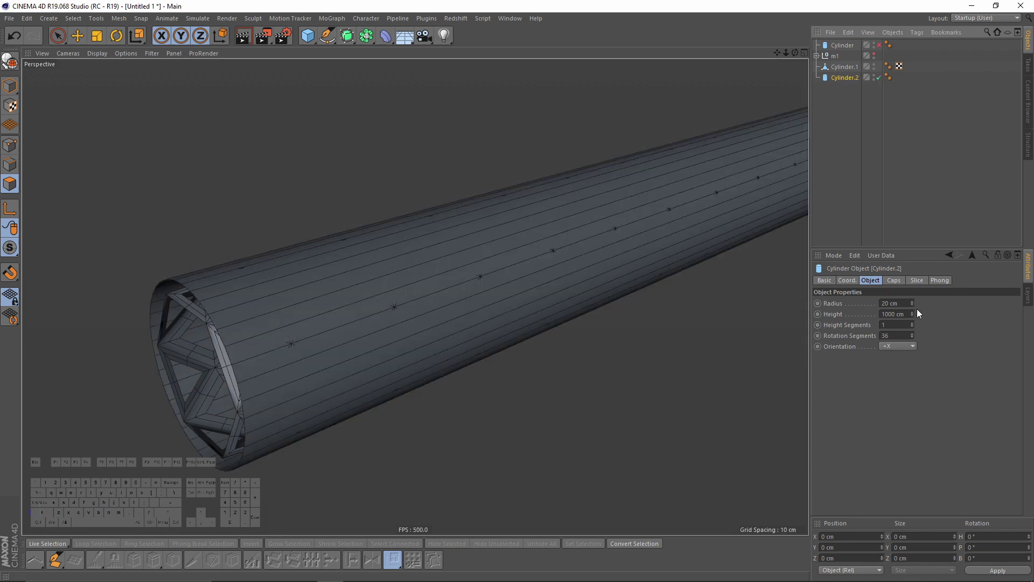
- Set the copied cylinder's radius to 18 cm
drag(913, 304, 913, 304)
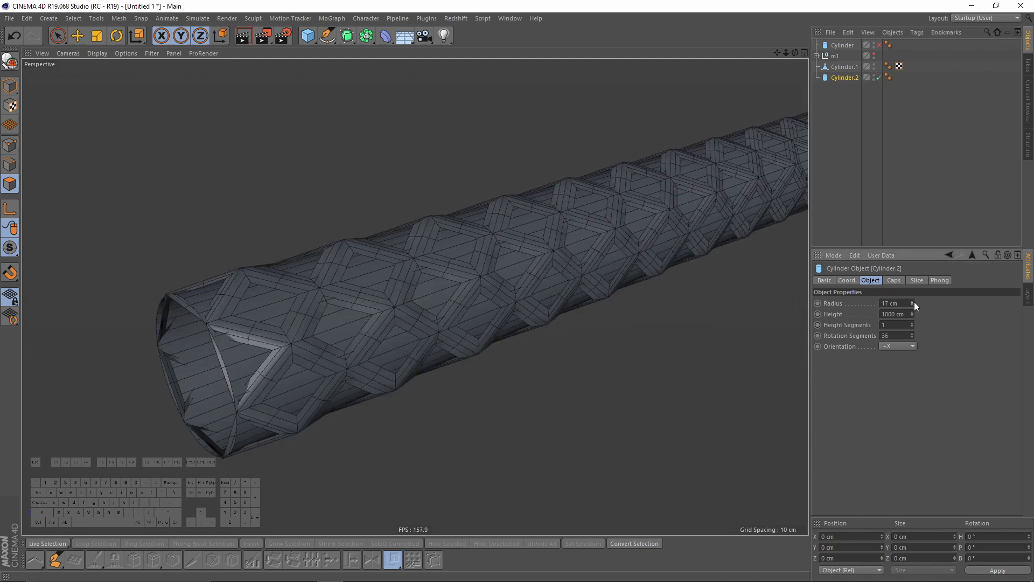
click(913, 302)
alt+drag(478, 283, 453, 263)
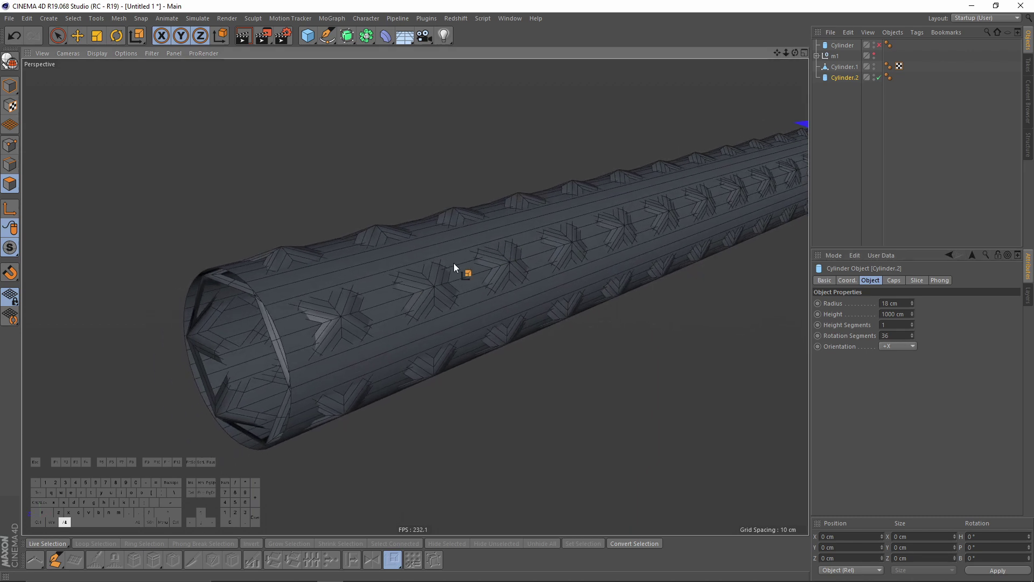
alt+right_drag(390, 279, 442, 269)
alt+middle_drag(467, 269, 506, 264)
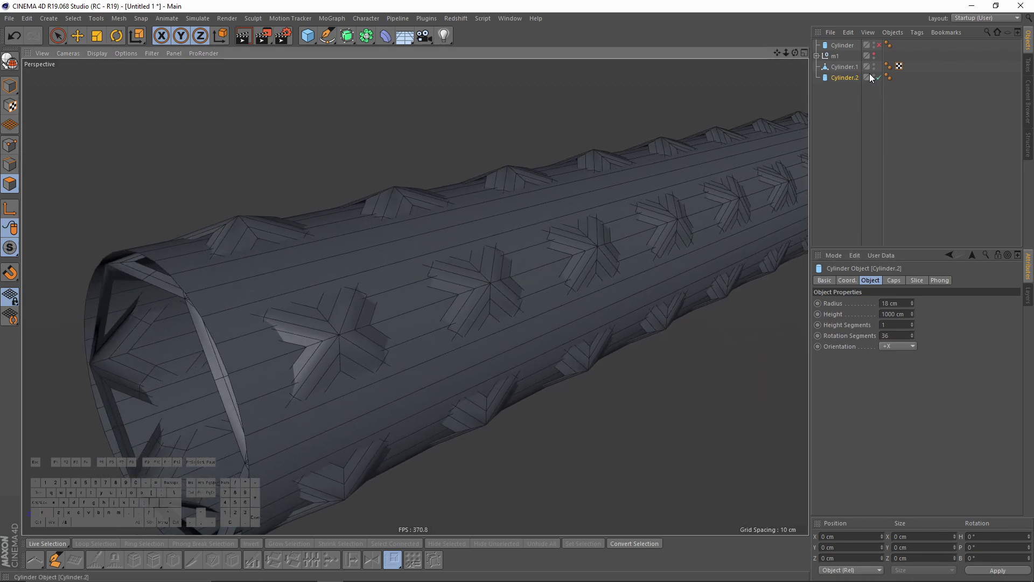
- Return to Model mode with the lattice object Cylinder.1 selected and add a Shrink Wrap deformer as its child
click(845, 66)
click(9, 86)
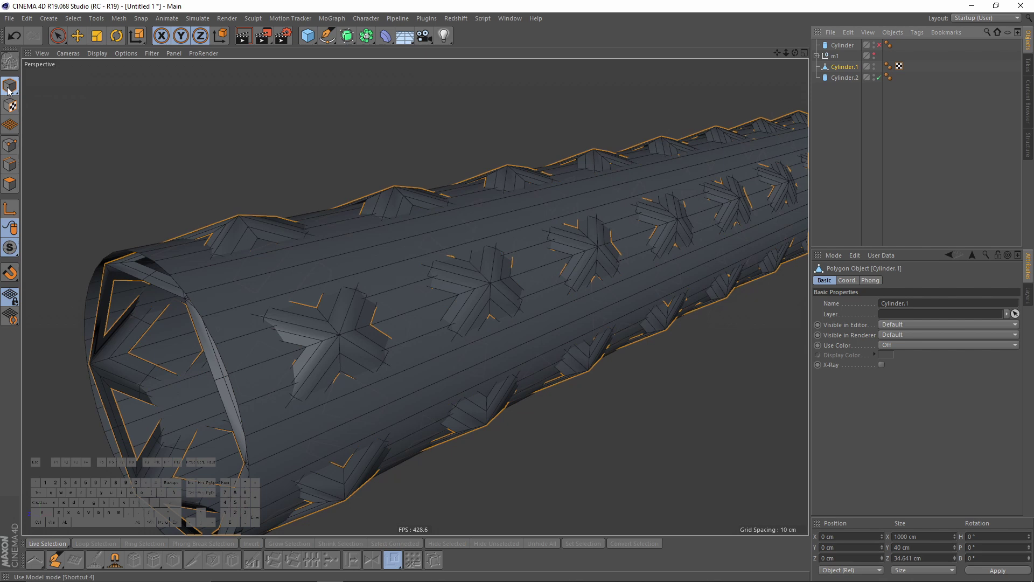
key(e)
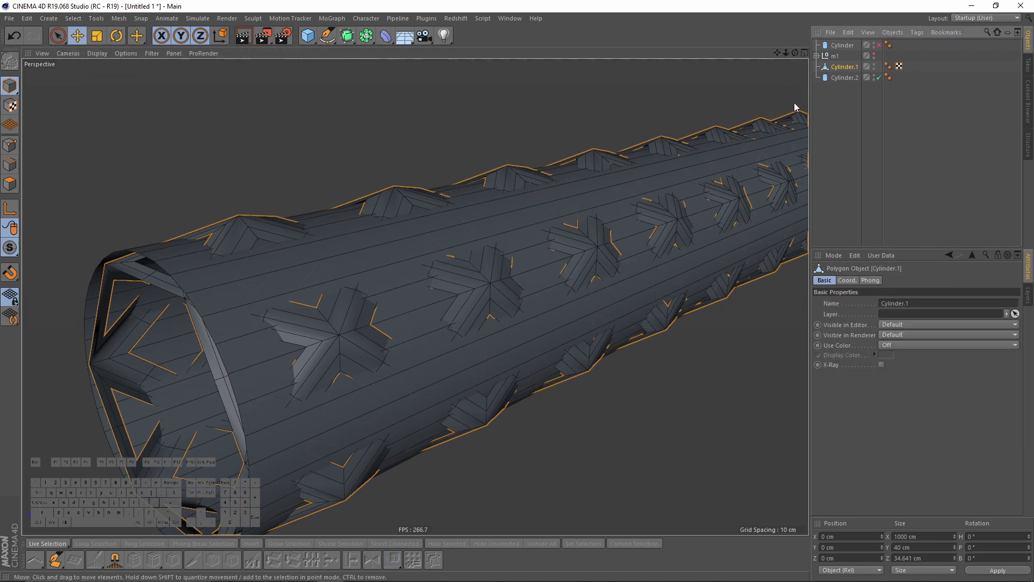
alt+drag(796, 107, 688, 164)
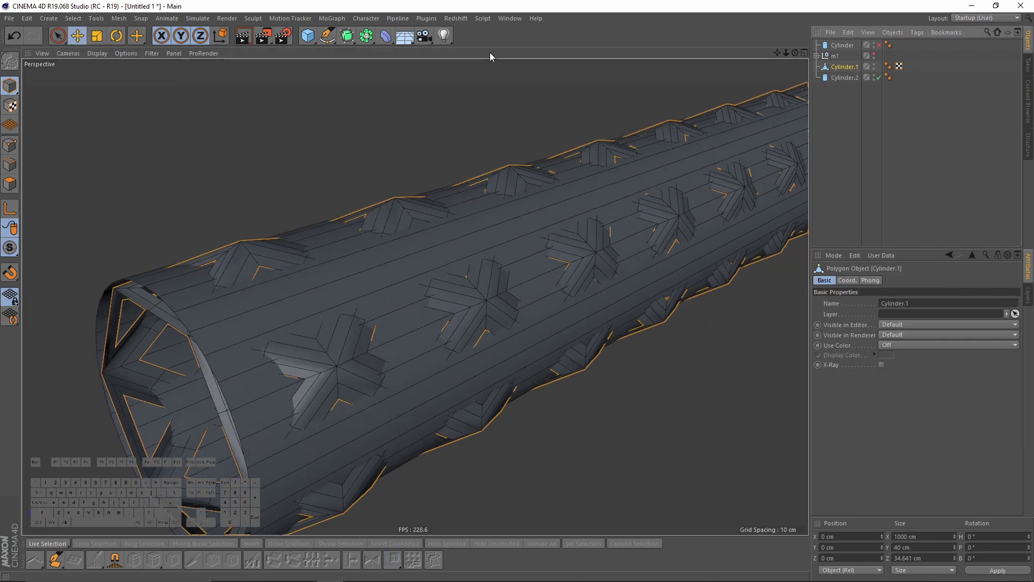
click(386, 35)
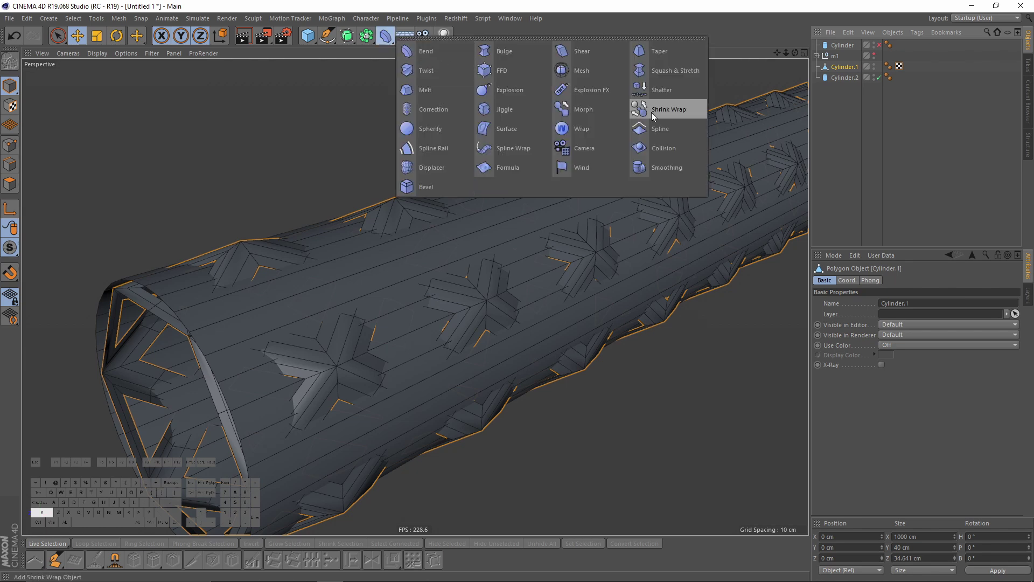
shift+click(653, 111)
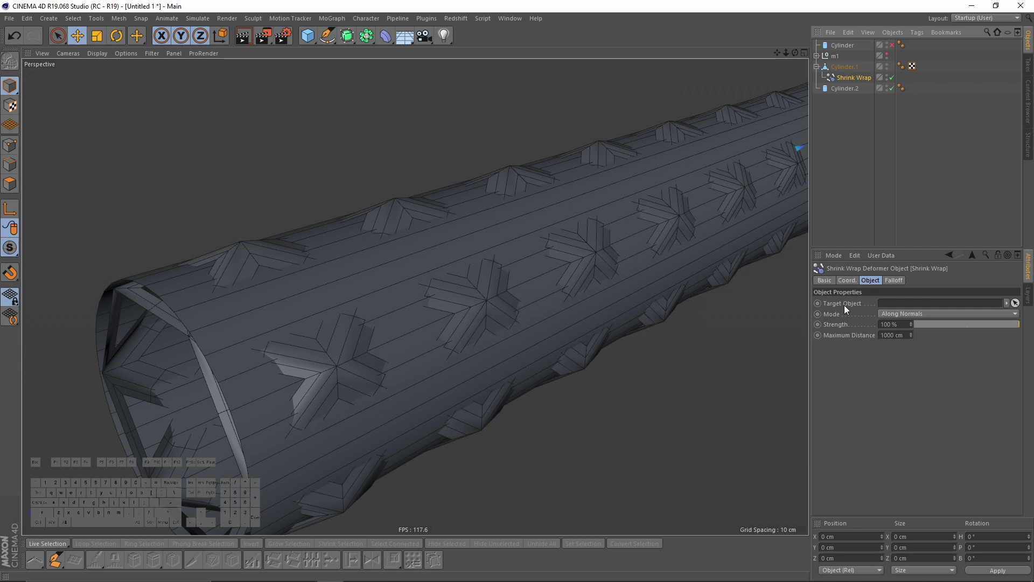
- Assign Cylinder.2 as the Shrink Wrap deformer's target object
drag(846, 87, 909, 301)
alt+drag(542, 317, 578, 295)
alt+drag(401, 292, 464, 264)
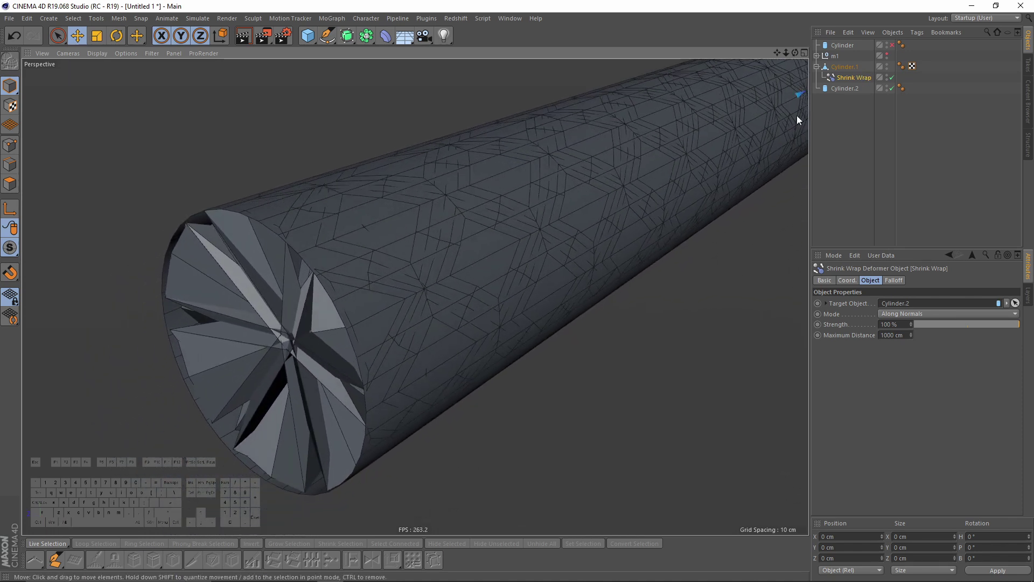
- Keep Cylinder.2's radius at 18 cm and set its height to 1009 cm so it extends past the lattice ends
click(845, 89)
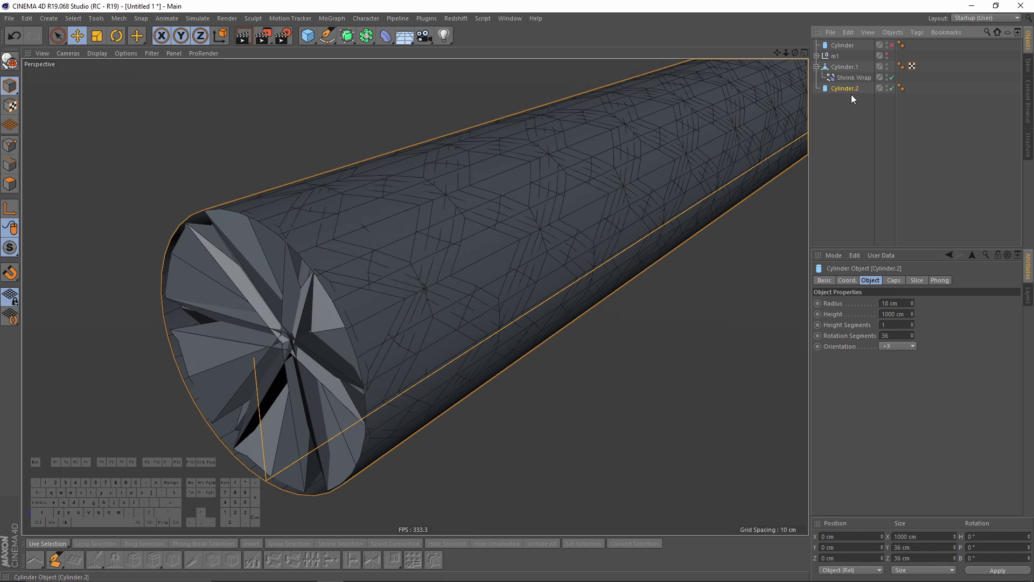
click(912, 305)
click(911, 305)
click(913, 302)
click(913, 302)
click(913, 316)
click(913, 315)
click(913, 315)
drag(913, 315, 913, 307)
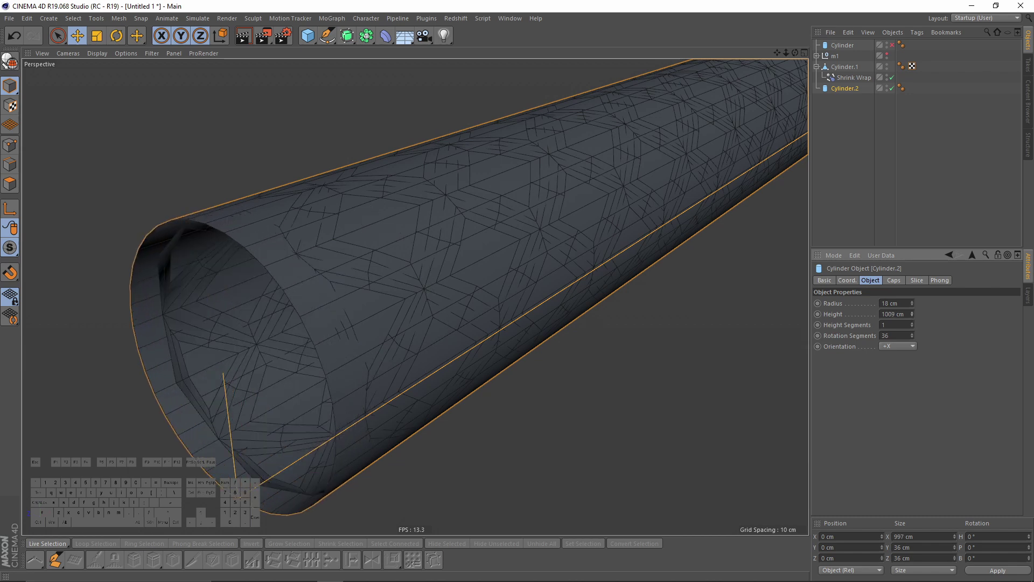
alt+right_drag(508, 282, 480, 277)
alt+drag(421, 295, 466, 240)
- Hide Cylinder.2 in the viewport so only the wrapped lattice is displayed
click(887, 87)
click(887, 86)
alt+drag(521, 271, 439, 266)
alt+right_drag(439, 266, 503, 261)
alt+drag(503, 261, 557, 284)
alt+right_drag(557, 284, 478, 309)
alt+drag(478, 308, 632, 163)
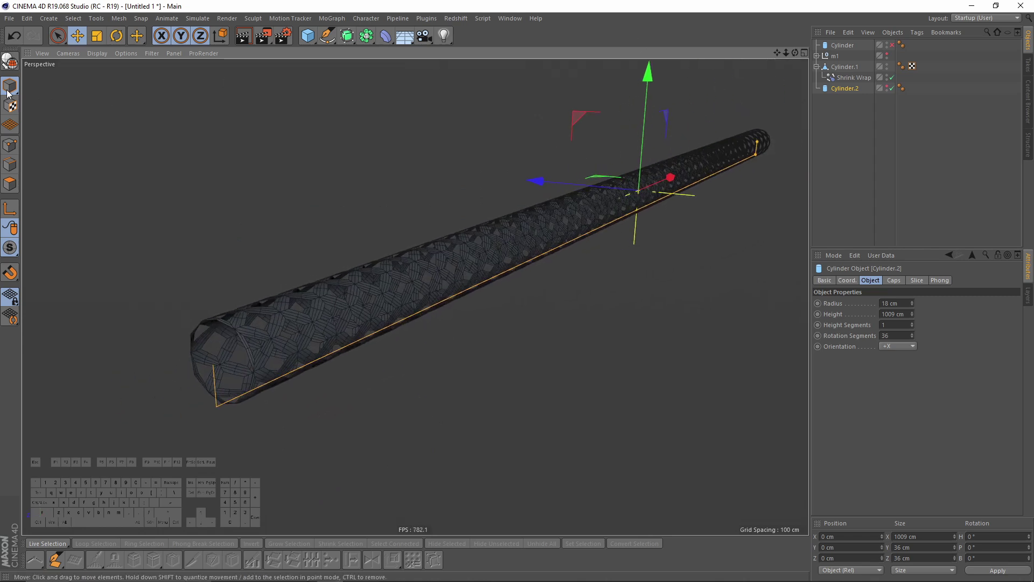
- Bake the shrink-wrapped Cylinder.1 into a new mesh with Current State to Object
click(843, 68)
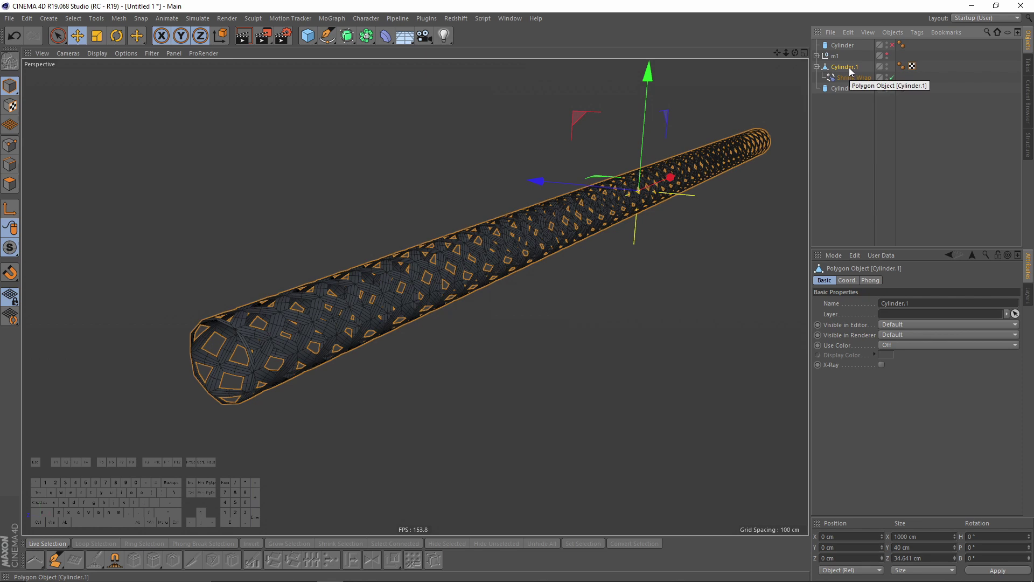
right_click(848, 67)
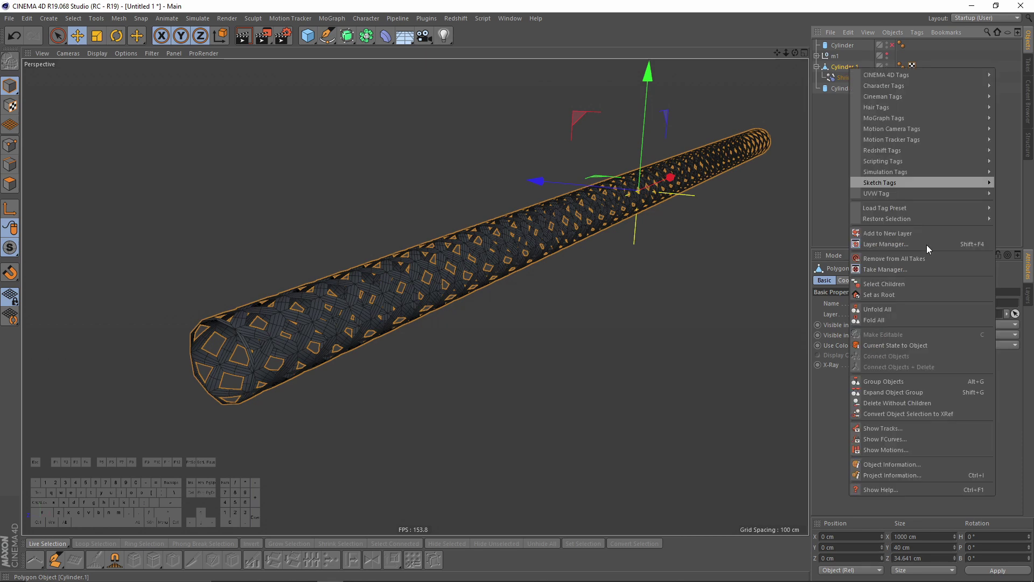
click(900, 345)
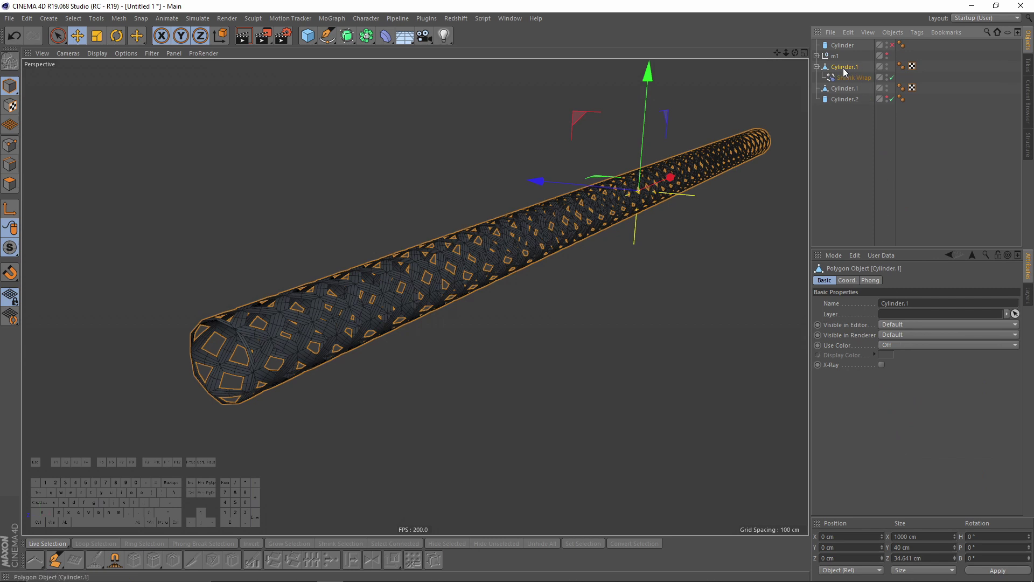
- Delete the original Cylinder.1 with its Shrink Wrap deformer, and delete the Cylinder.2 wrap target
key(Delete)
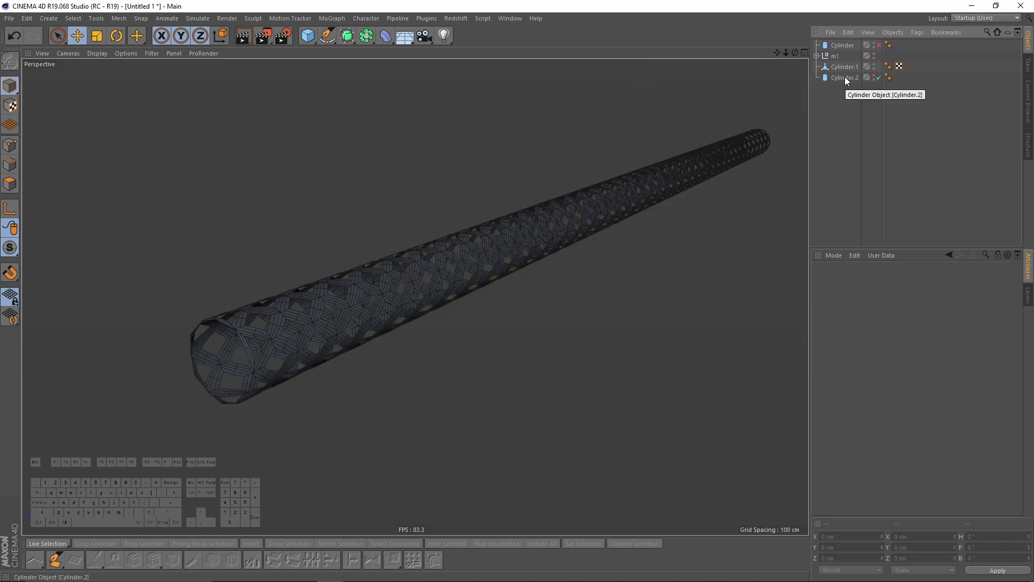
click(845, 76)
key(Delete)
- Extrude all polygons of the baked Cylinder.1 lattice by about 2.07 cm with Create Caps enabled
click(842, 66)
scroll(374, 296, up, 3)
alt+drag(374, 297, 341, 296)
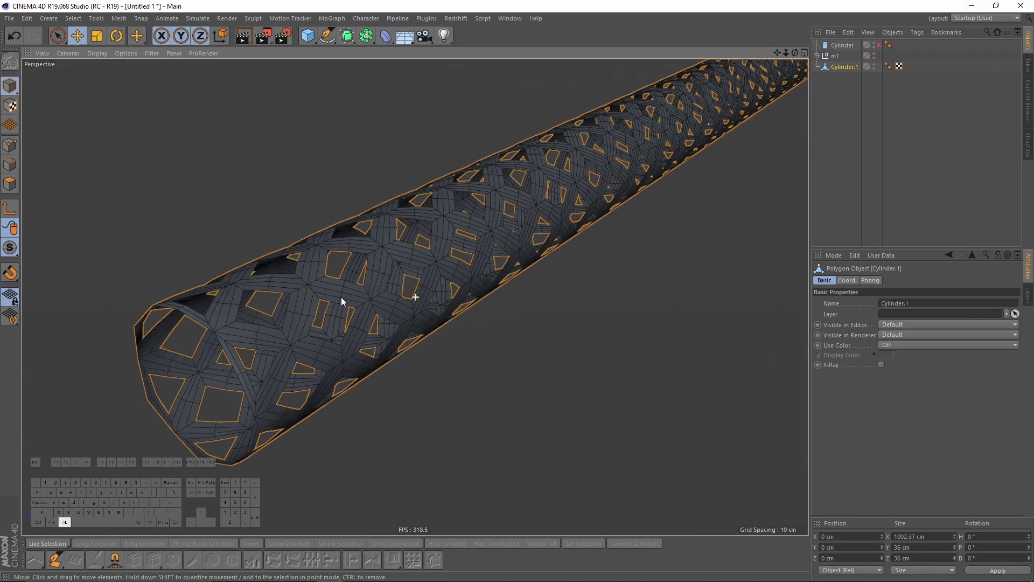
click(10, 184)
key(ctrl+a)
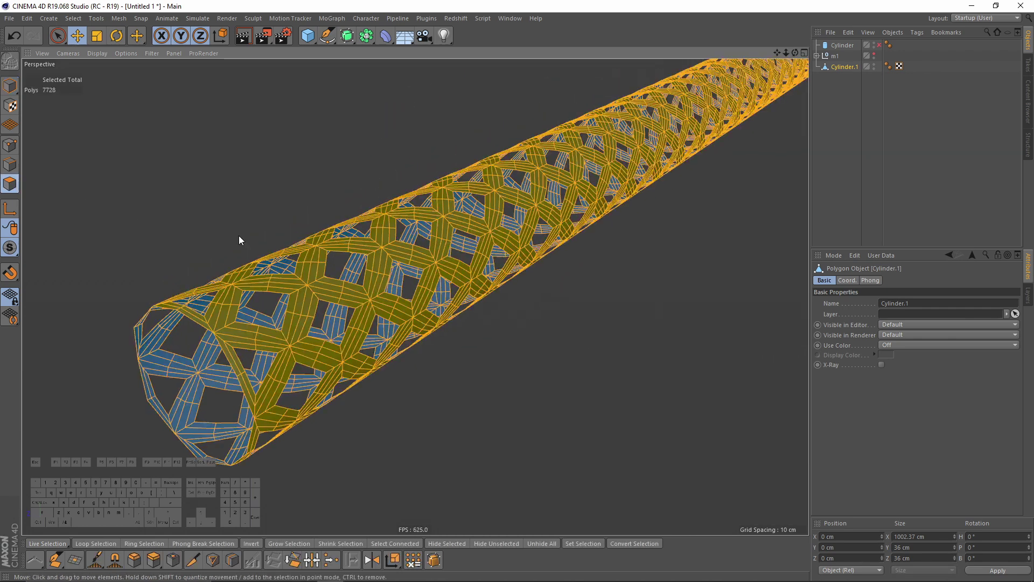
right_click(669, 228)
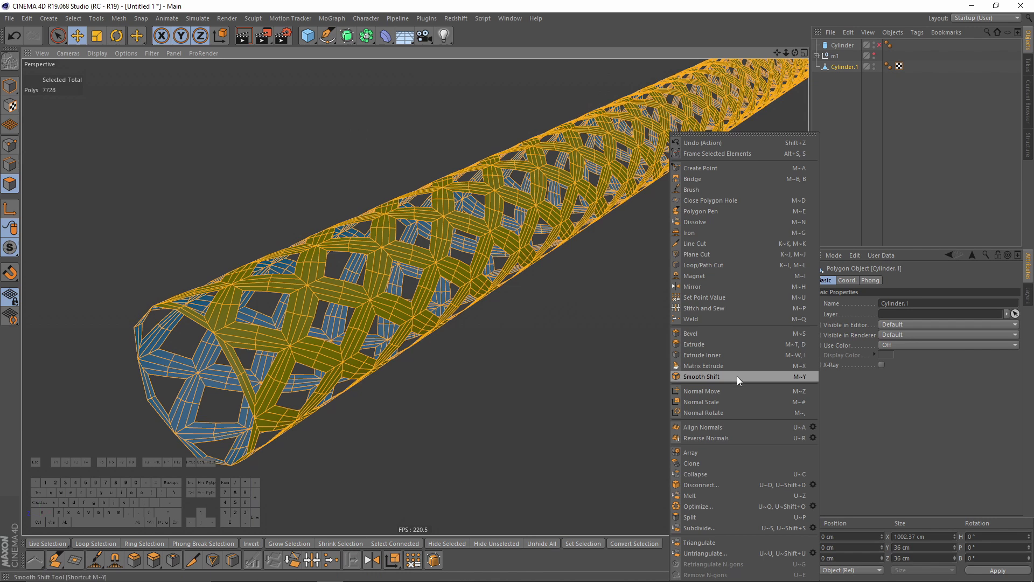
click(701, 345)
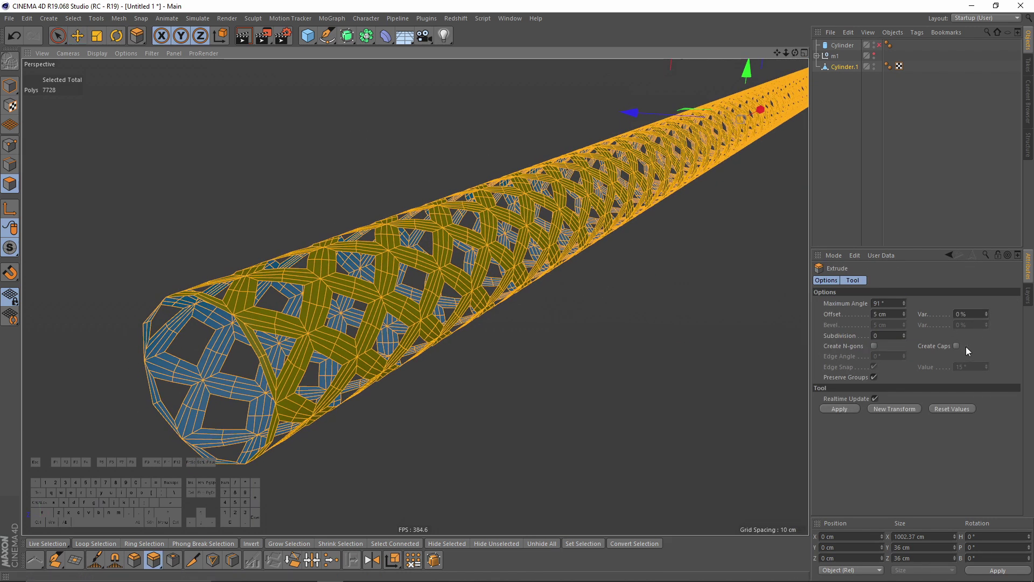
click(957, 346)
alt+drag(433, 256, 465, 215)
drag(437, 378, 507, 378)
alt+drag(380, 315, 360, 341)
scroll(360, 341, down, 3)
alt+drag(415, 297, 474, 243)
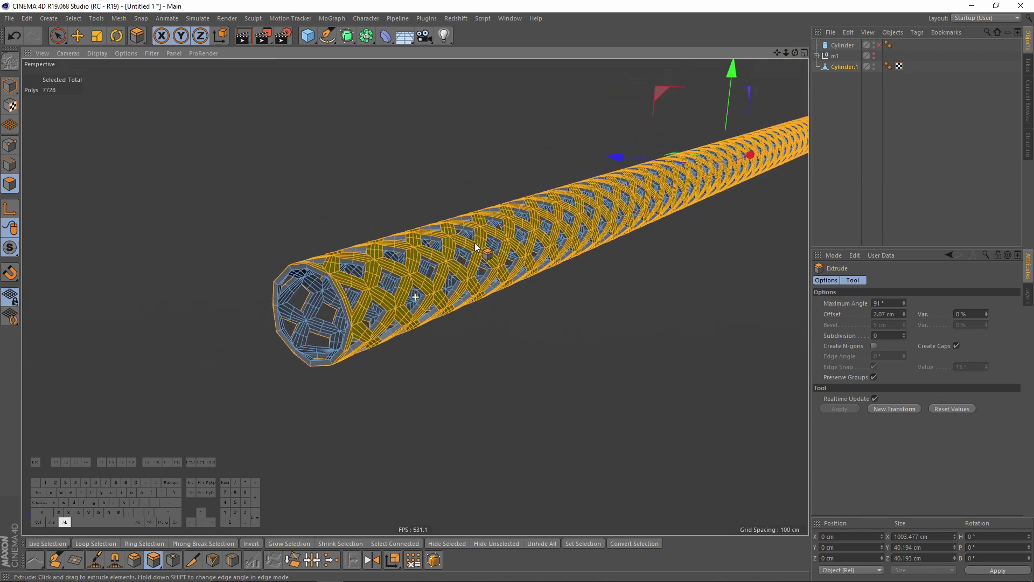
- Duplicate the disabled base Cylinder below the lattice and enable the copy
click(843, 45)
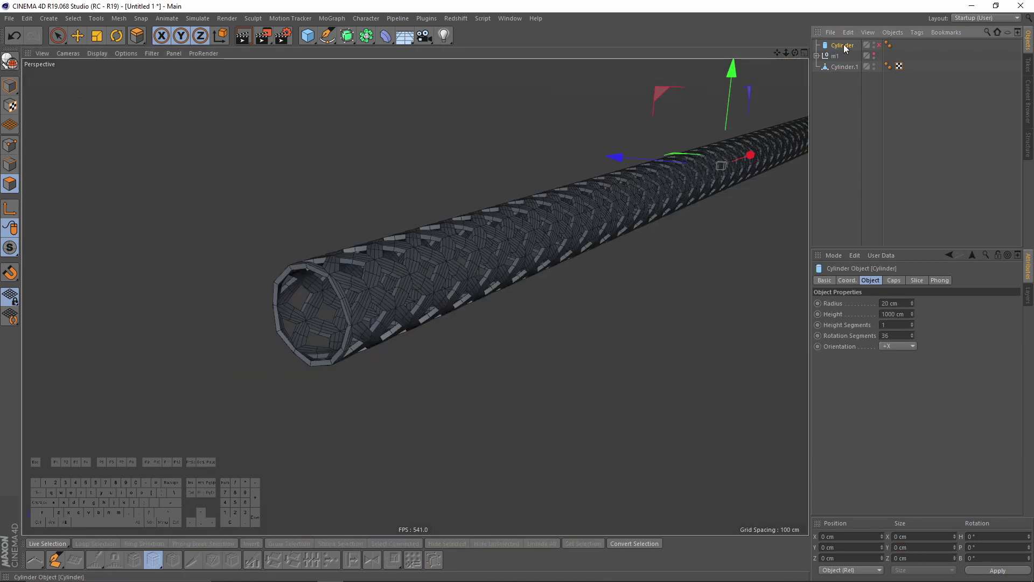
ctrl+drag(843, 46, 845, 79)
click(880, 76)
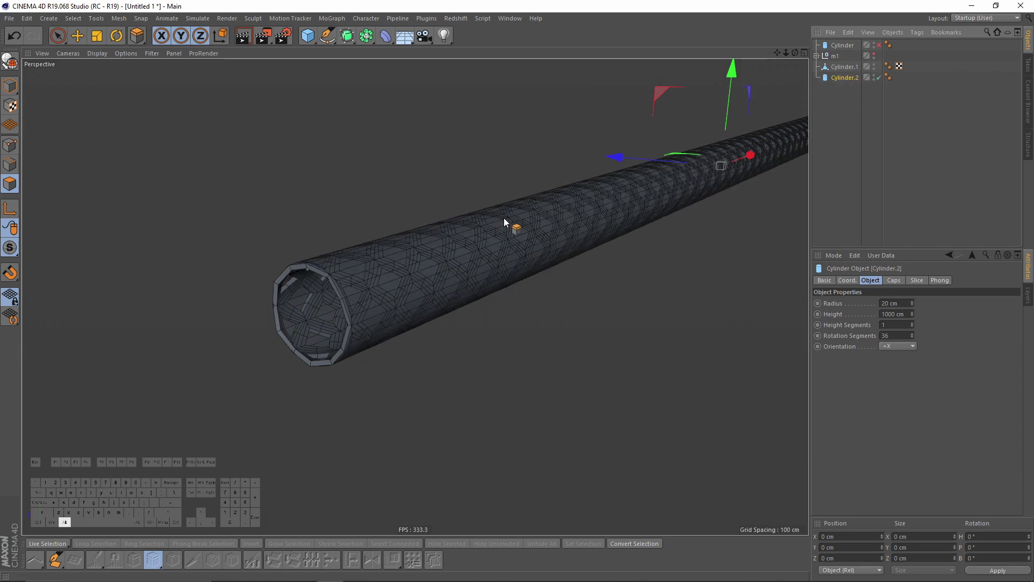
- Set Cylinder.2's radius to 18 cm and turn on its caps
alt+drag(534, 228, 861, 304)
click(911, 305)
click(910, 305)
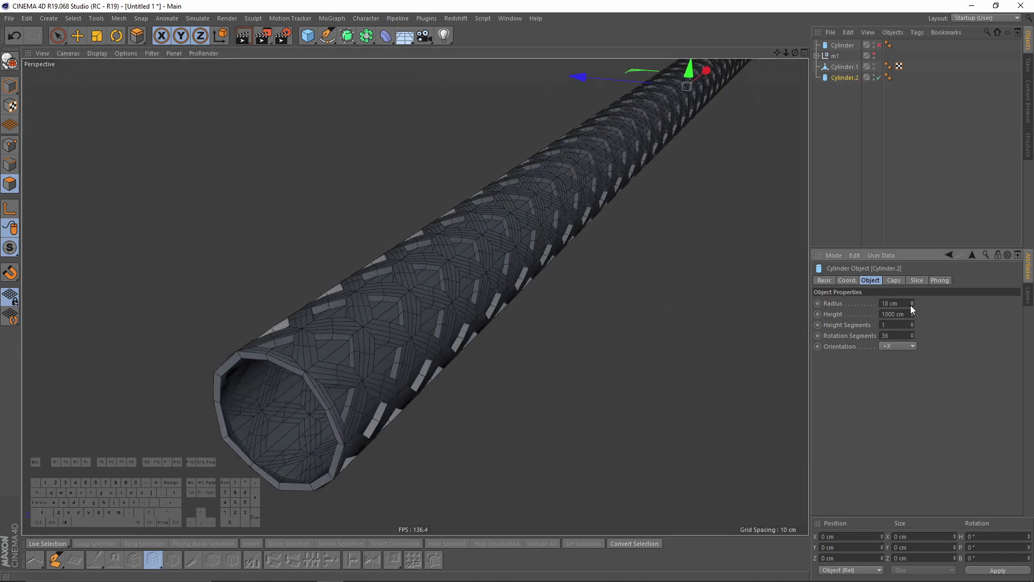
alt+drag(561, 286, 674, 259)
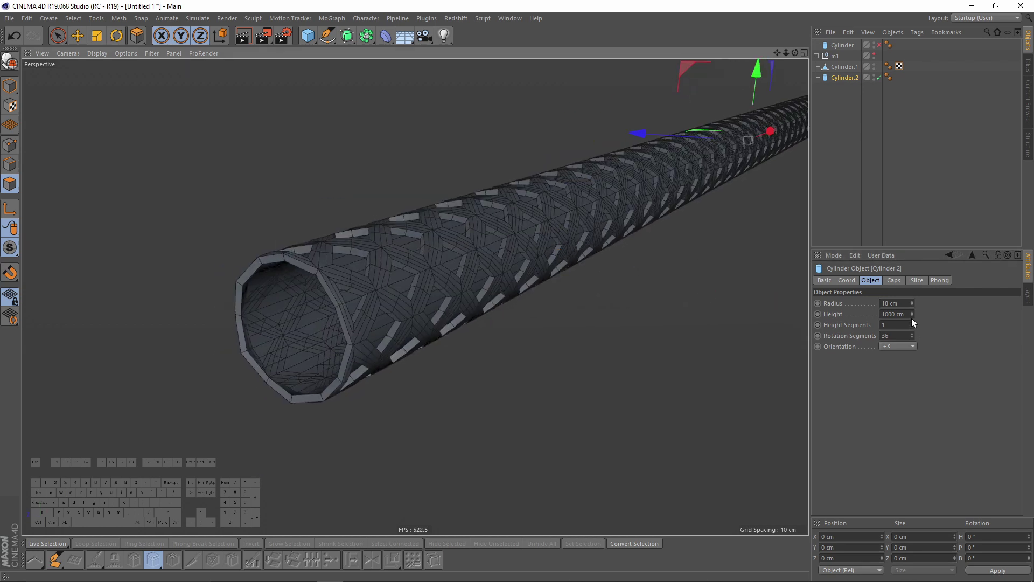
click(888, 283)
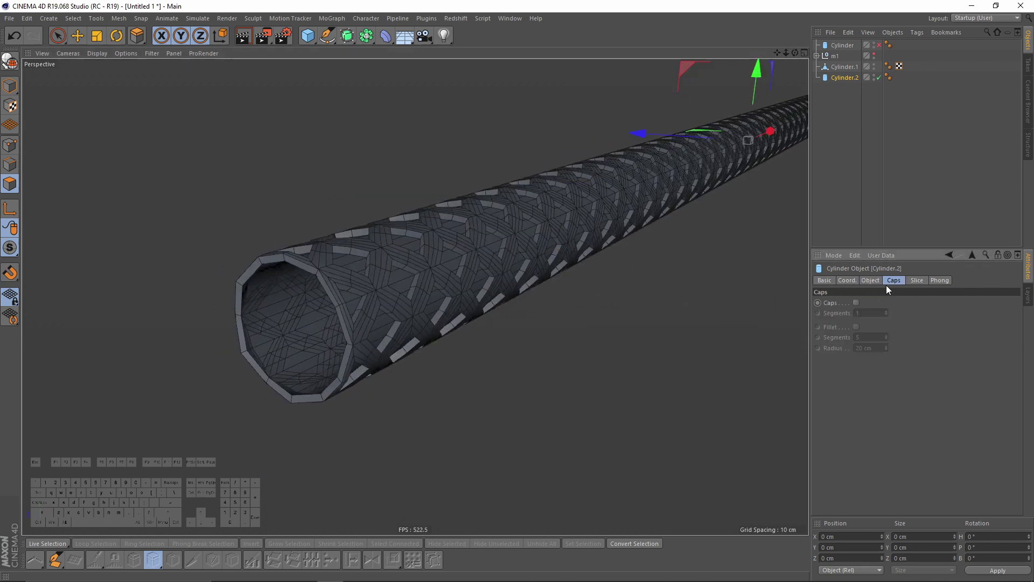
click(857, 303)
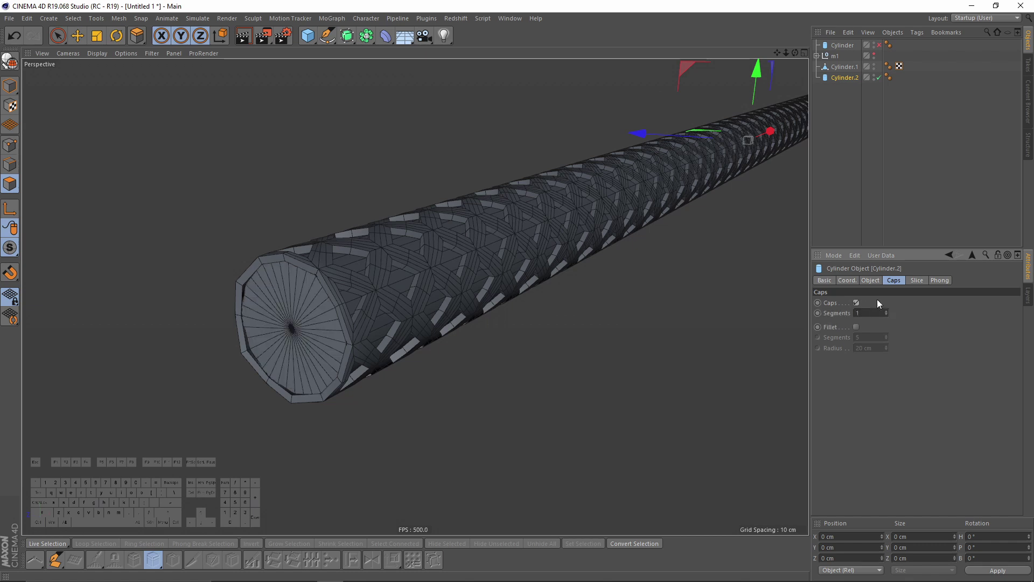
- Set Cylinder.2 to 8 rotation segments and 50 height segments
click(875, 280)
alt+drag(781, 275, 836, 166)
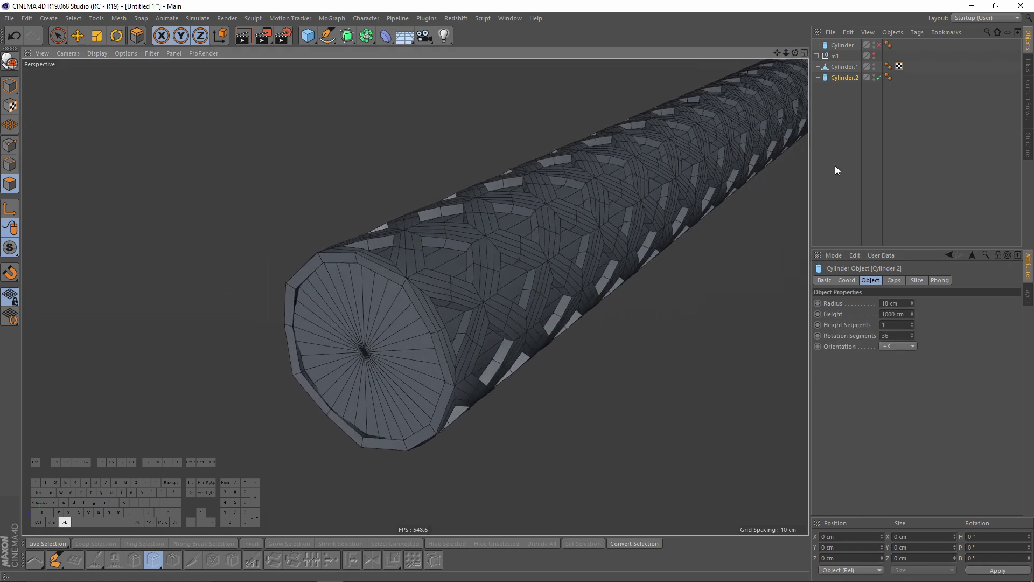
click(880, 334)
double_click(880, 335)
text(8)
key(Return)
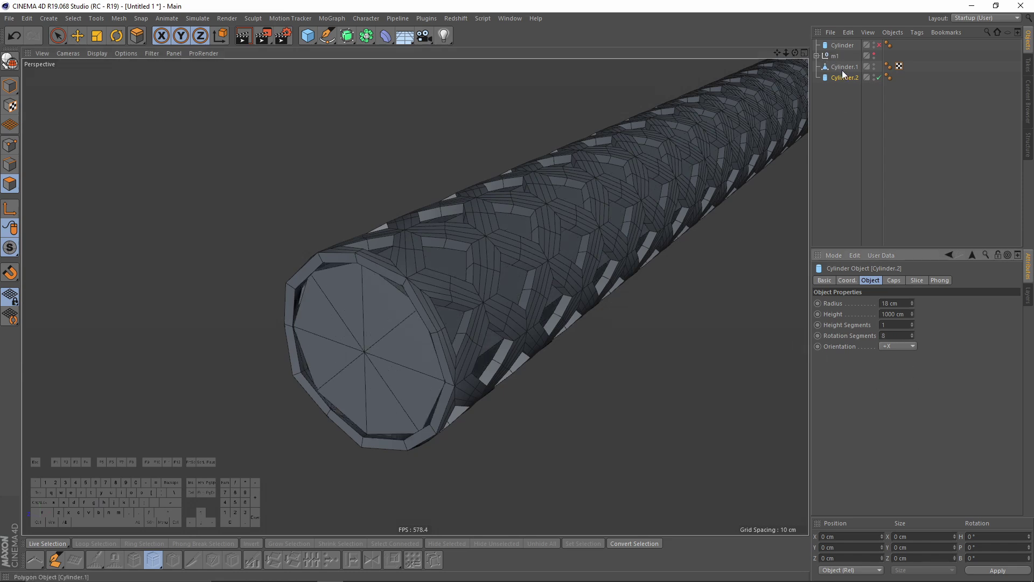
alt+drag(577, 211, 475, 289)
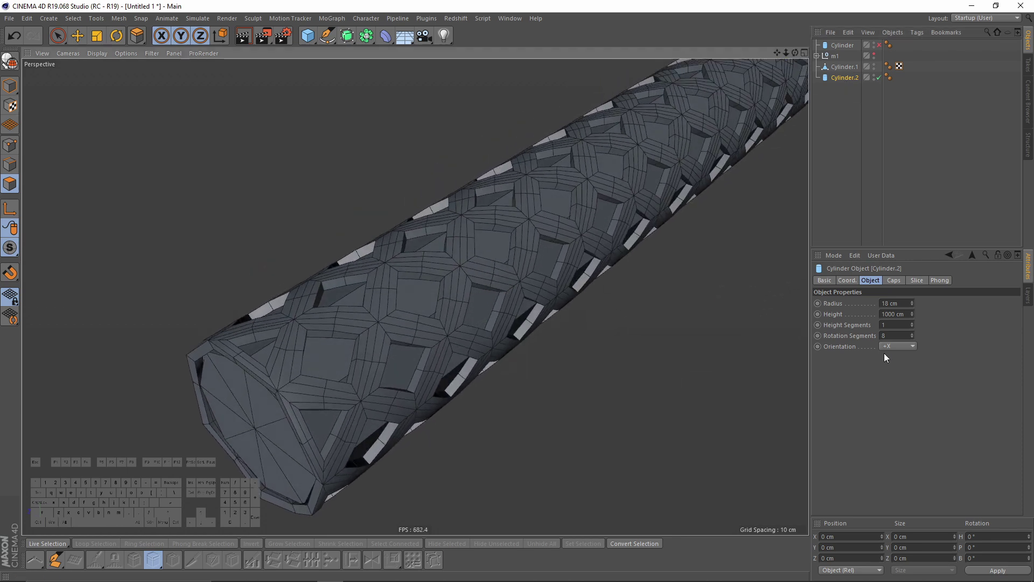
double_click(901, 325)
text(50)
key(Return)
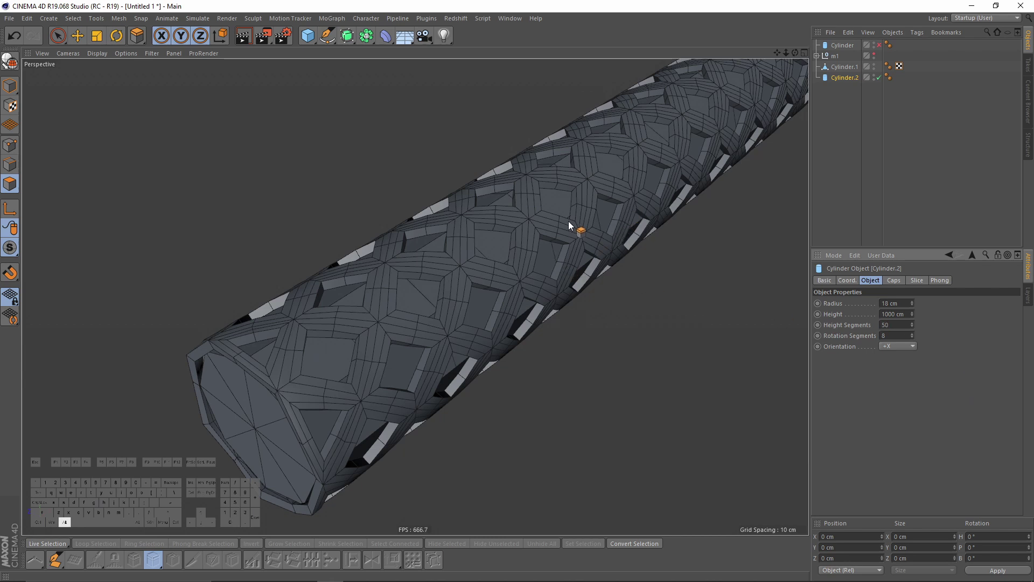
- Convert Cylinder.2 into an editable polygon object
alt+right_drag(568, 222, 526, 240)
alt+drag(526, 240, 587, 240)
alt+drag(392, 373, 242, 350)
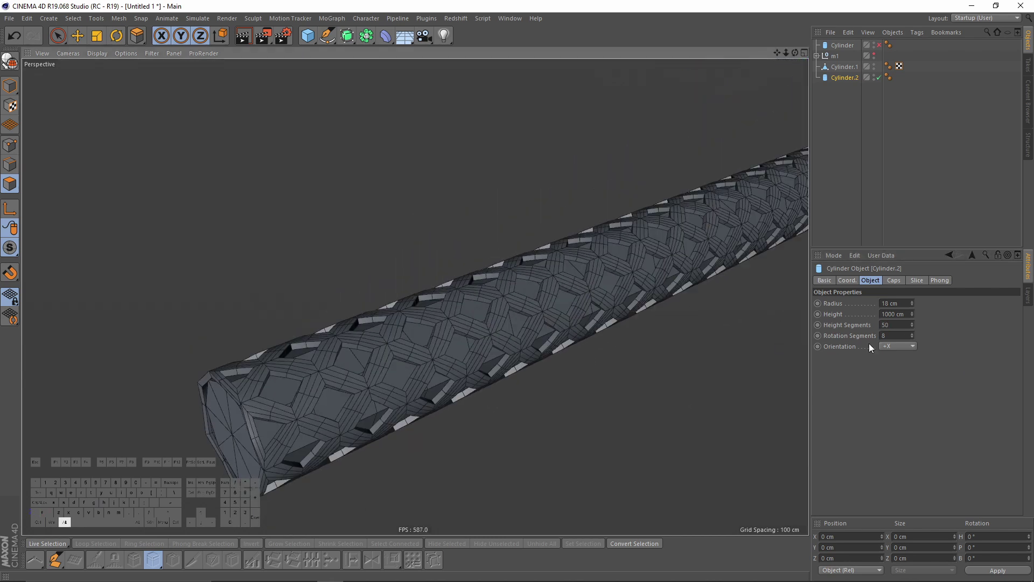
alt+drag(415, 297, 582, 166)
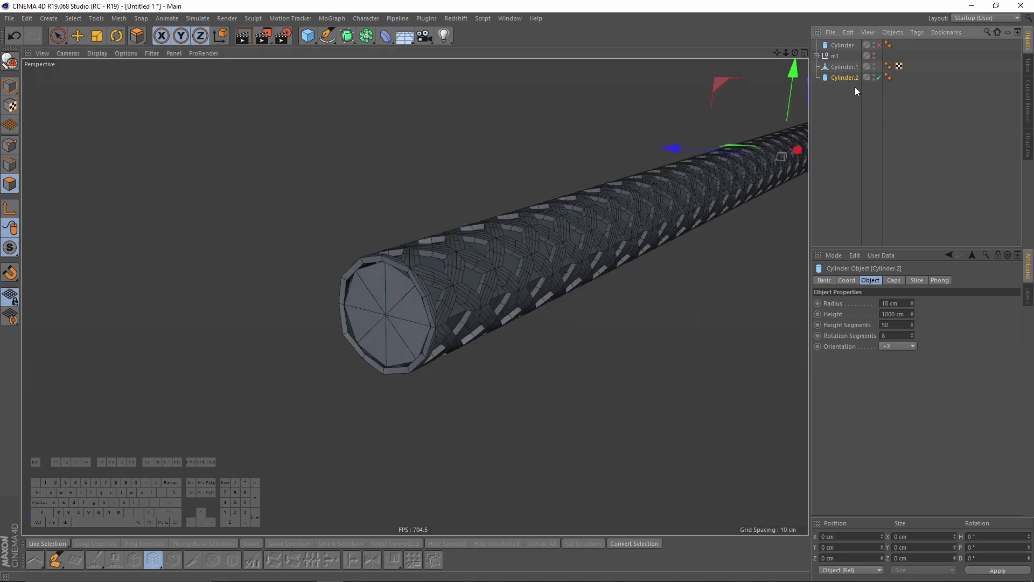
key(c)
- Inset Cylinder.2's near end cap polygons by about 5.5 cm using Extrude Inner with Preserve Groups enabled
click(58, 36)
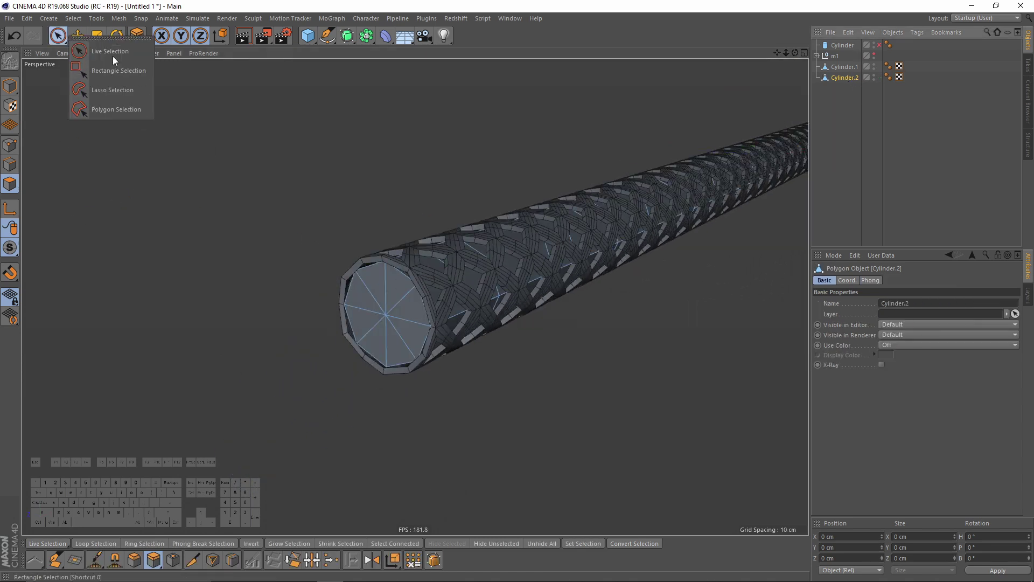
click(110, 51)
click(409, 309)
alt+right_drag(409, 309, 506, 290)
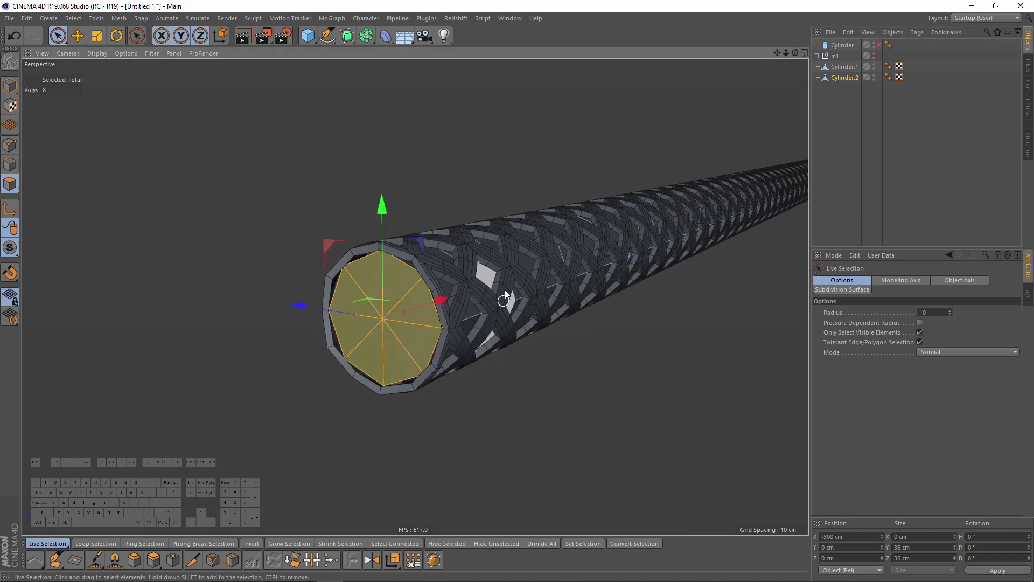
alt+drag(506, 290, 405, 294)
right_click(631, 325)
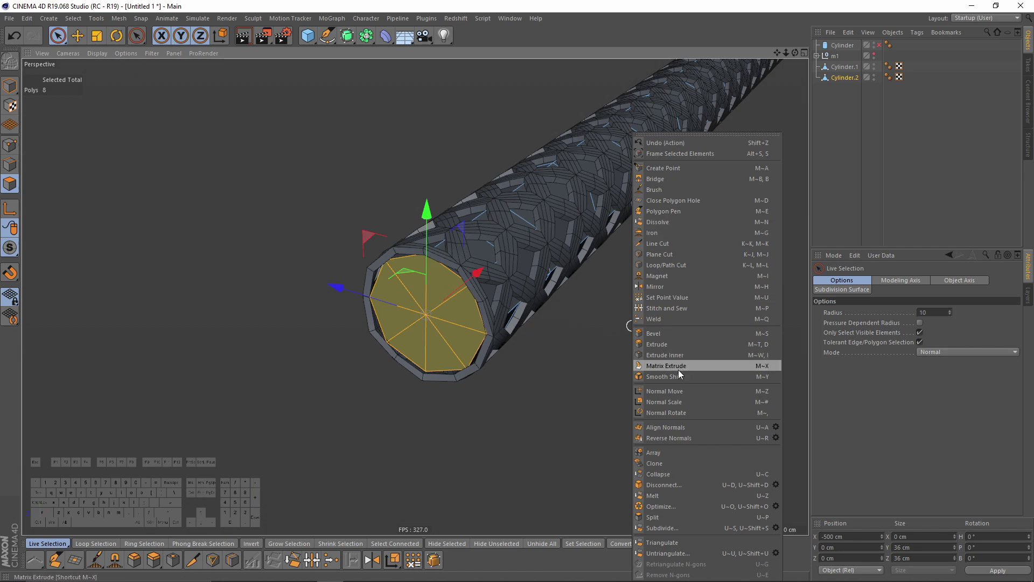
click(668, 354)
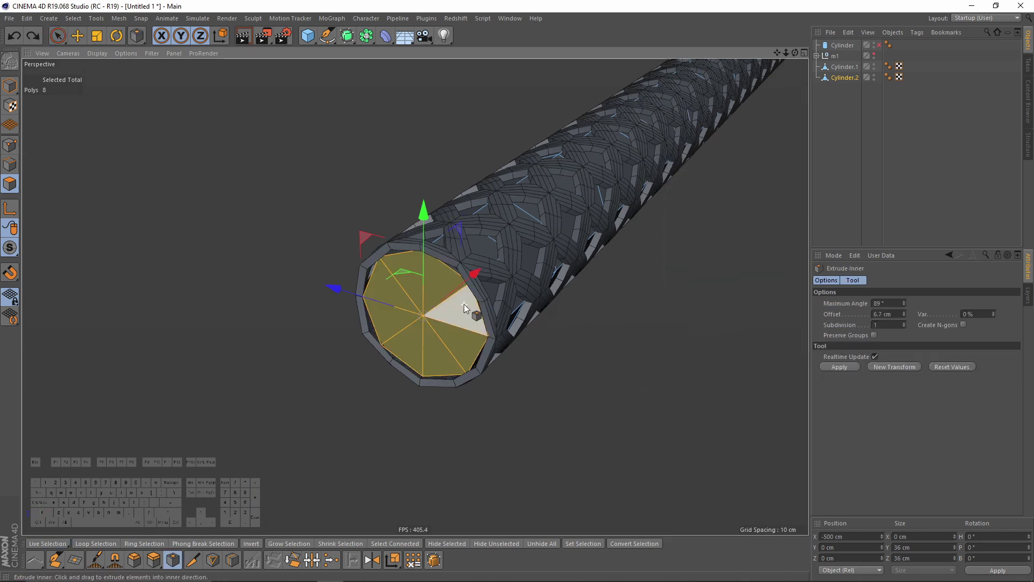
scroll(464, 304, up, 1)
click(876, 335)
drag(668, 334, 722, 334)
- Extend the inset near cap outward about 58 cm and delete its end polygons
alt+drag(529, 250, 370, 248)
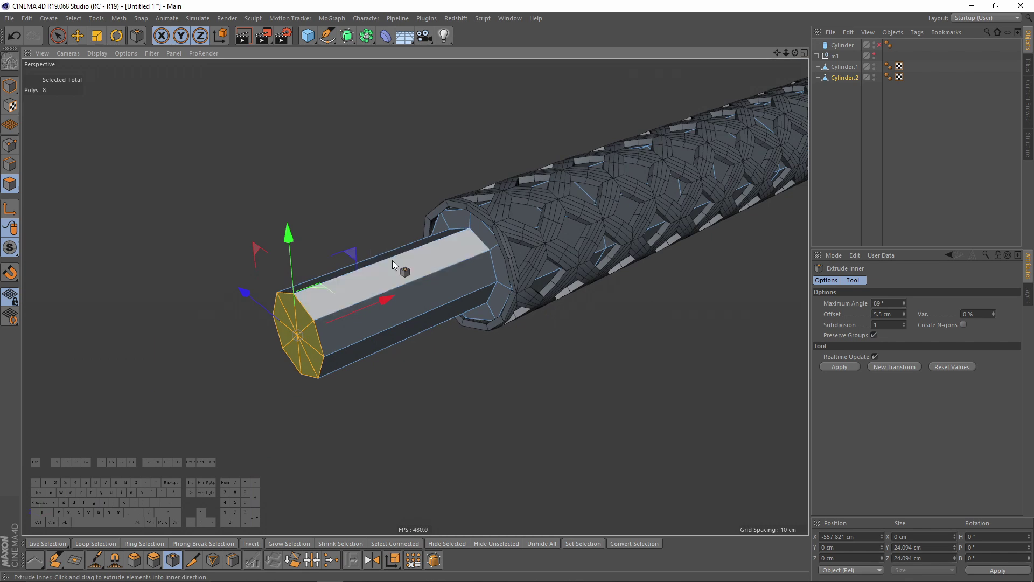
key(Delete)
- Inset the cap polygons at Cylinder.2's far end by about 6.2 cm with Extrude Inner
scroll(294, 276, down, 5)
alt+middle_drag(709, 150, 561, 284)
alt+drag(560, 284, 568, 296)
alt+middle_drag(568, 296, 242, 219)
alt+middle_drag(700, 377, 315, 227)
scroll(301, 216, up, 3)
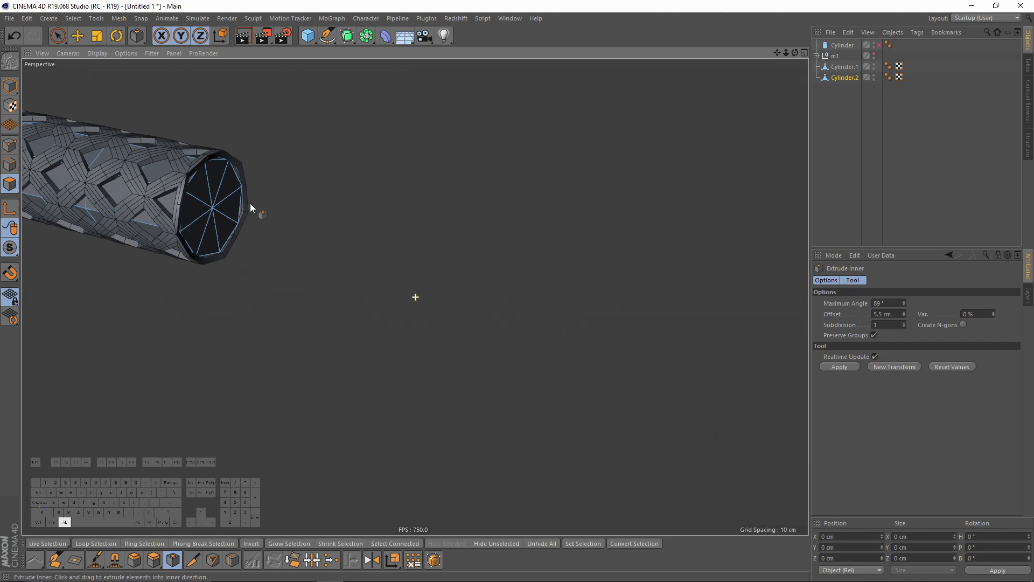
alt+drag(250, 204, 322, 238)
key(space)
key(i)
drag(557, 353, 609, 353)
- Extend the inset far cap outward into a protruding core and delete its end polygons
ctrl+drag(395, 274, 541, 335)
key(Delete)
- Add several edge loops along both protruding end cores of Cylinder.2 with Loop/Path Cut
alt+drag(387, 248, 468, 273)
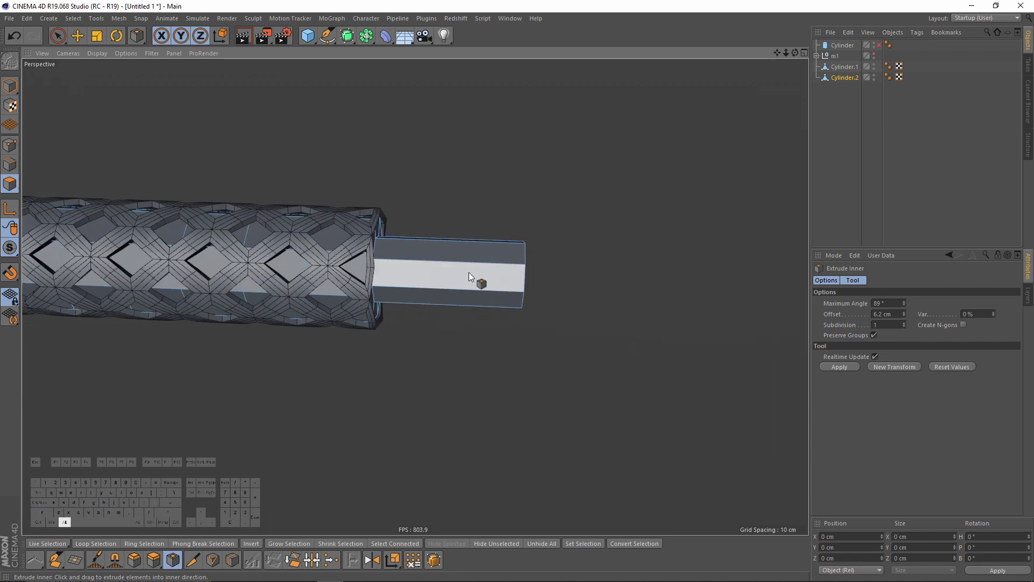
key(k)
key(l)
shift+click(405, 256)
shift+click(442, 264)
shift+click(483, 265)
alt+right_drag(593, 257, 315, 238)
alt+middle_drag(315, 227, 574, 215)
alt+right_drag(469, 252, 576, 220)
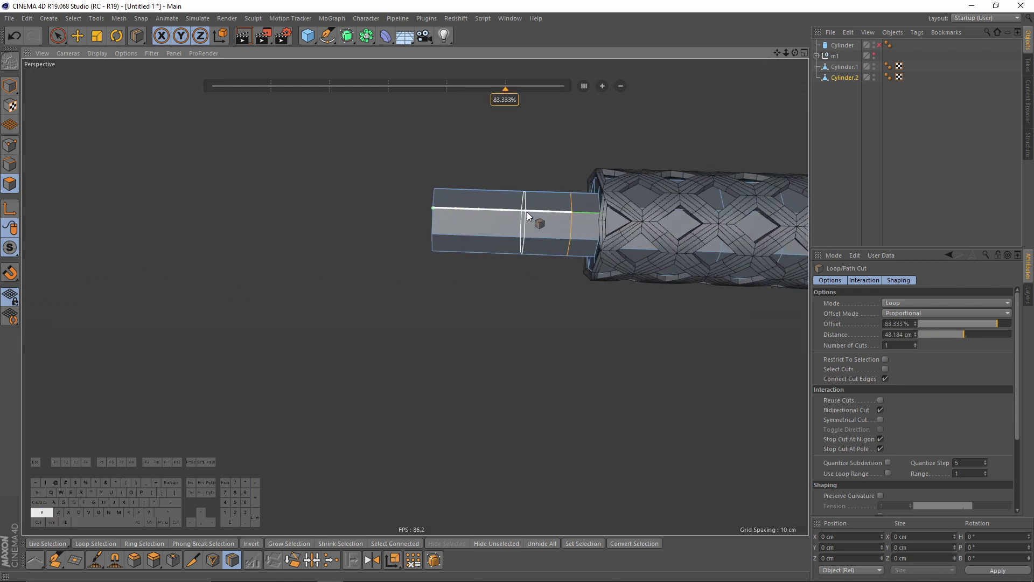
alt+right_drag(492, 221, 388, 233)
alt+drag(388, 233, 518, 237)
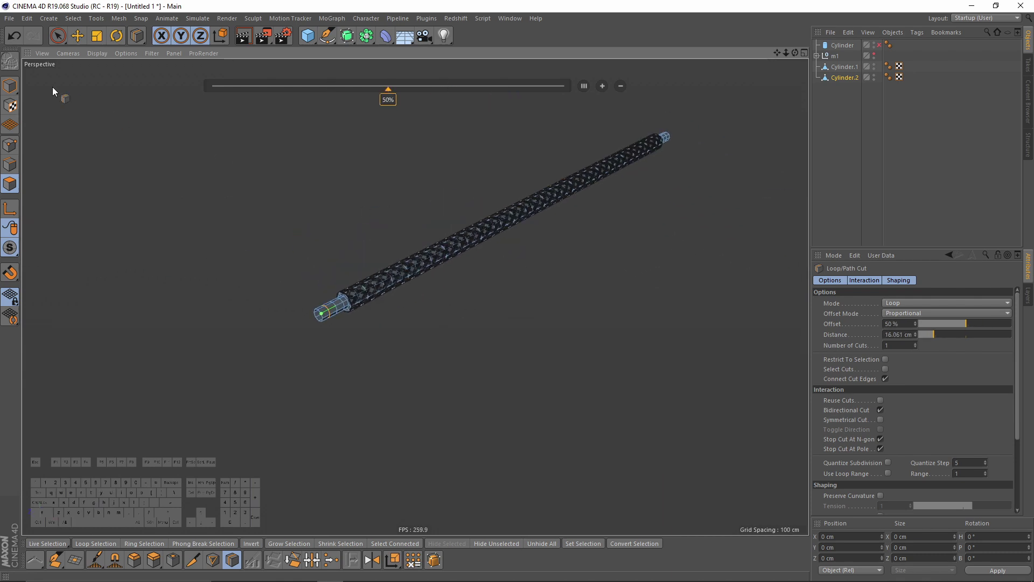
- Group Cylinder.1 and Cylinder.2 under a null and rename it m2
click(9, 85)
scroll(576, 220, up, 3)
drag(845, 106, 846, 65)
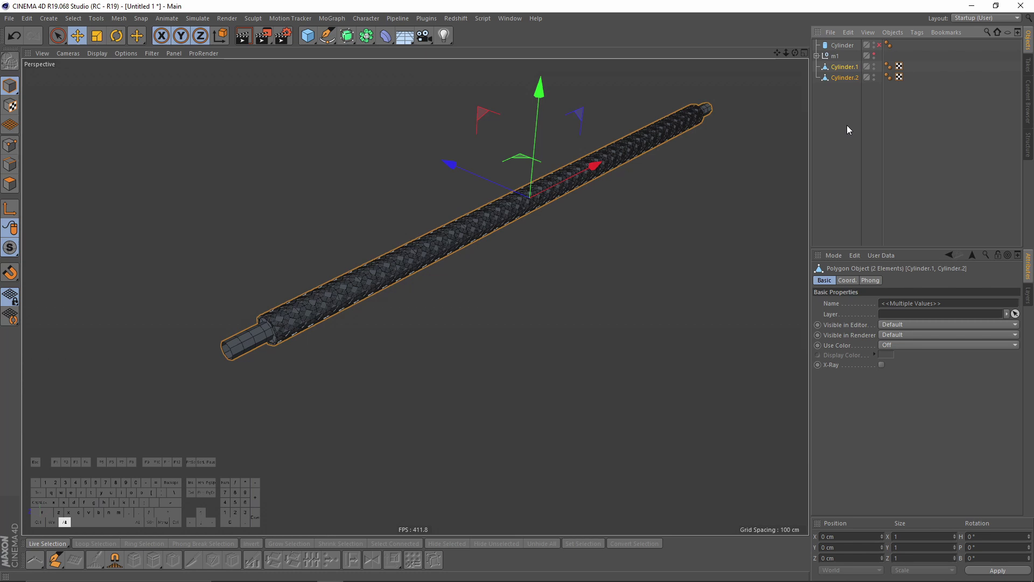
key(alt+g)
double_click(839, 66)
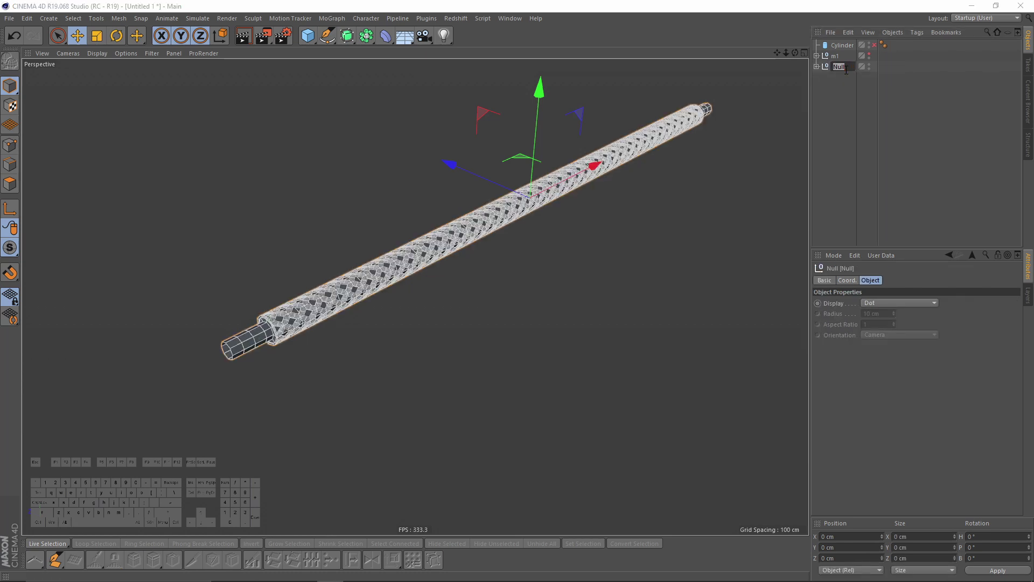
text(m2)
key(Return)
- Add a Spline Wrap deformer to the scene and keep its axis at +X along the cable
alt+drag(728, 178, 494, 175)
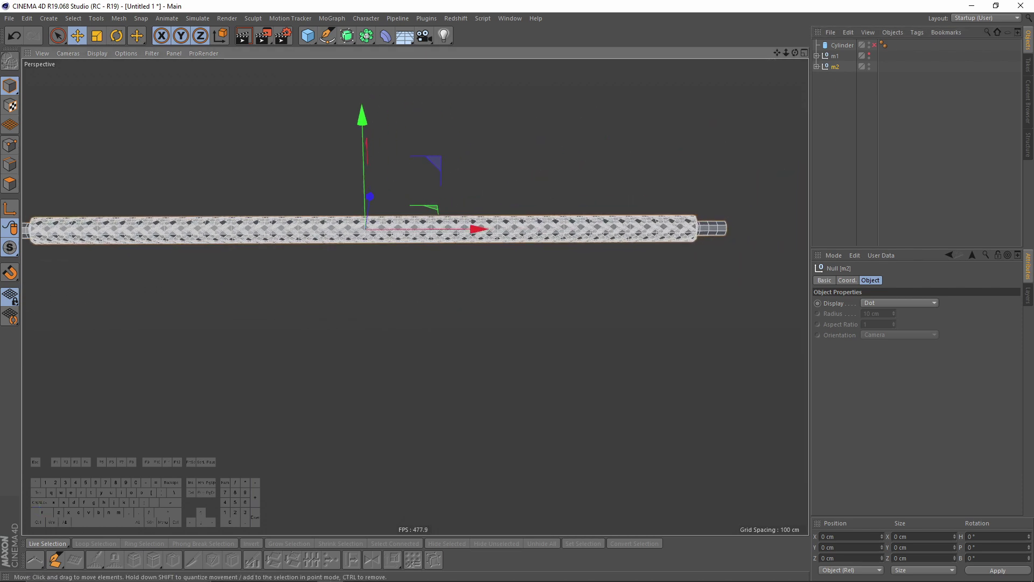
click(923, 159)
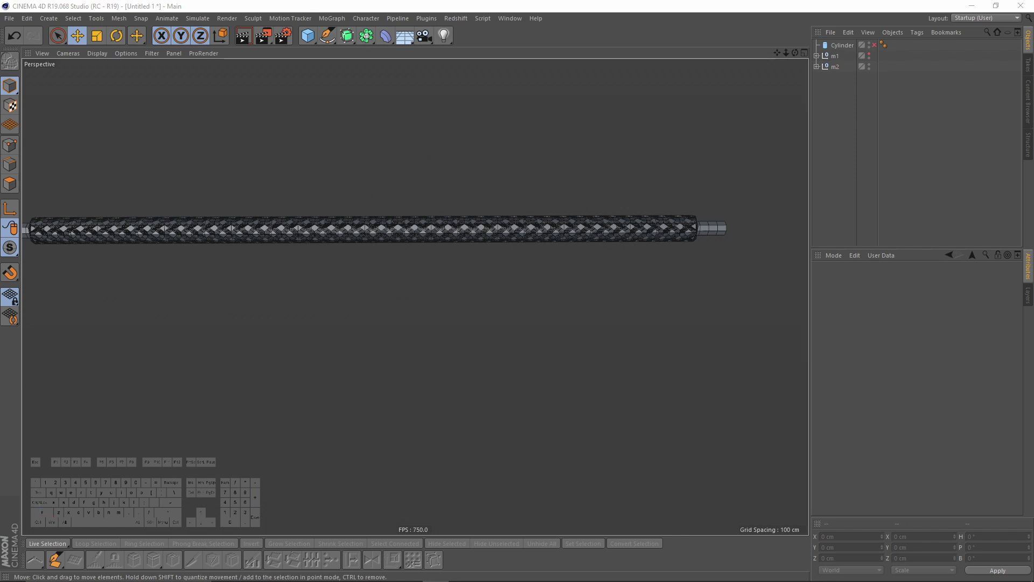
alt+drag(362, 225, 377, 134)
click(386, 35)
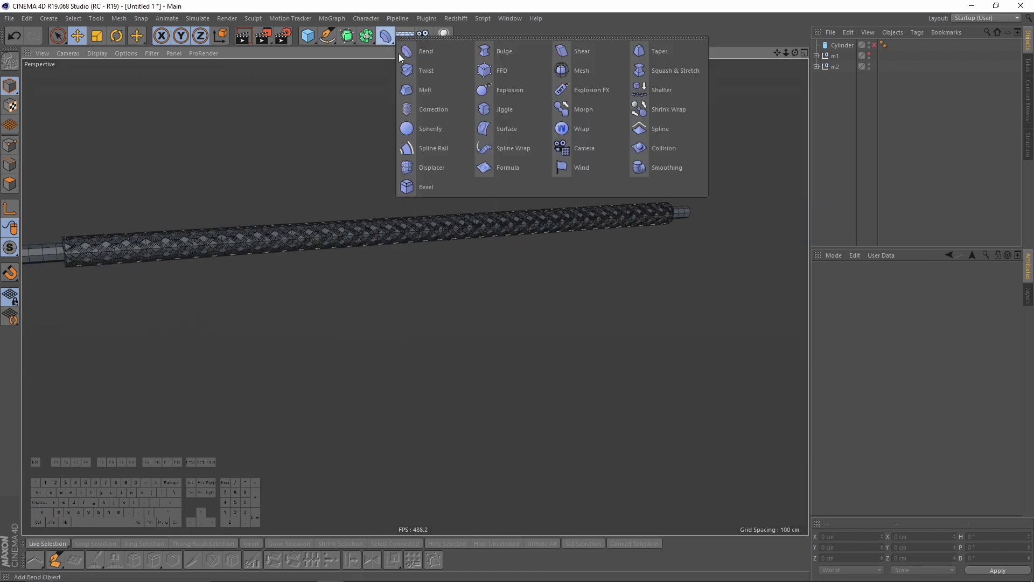
click(509, 148)
alt+drag(496, 225, 458, 224)
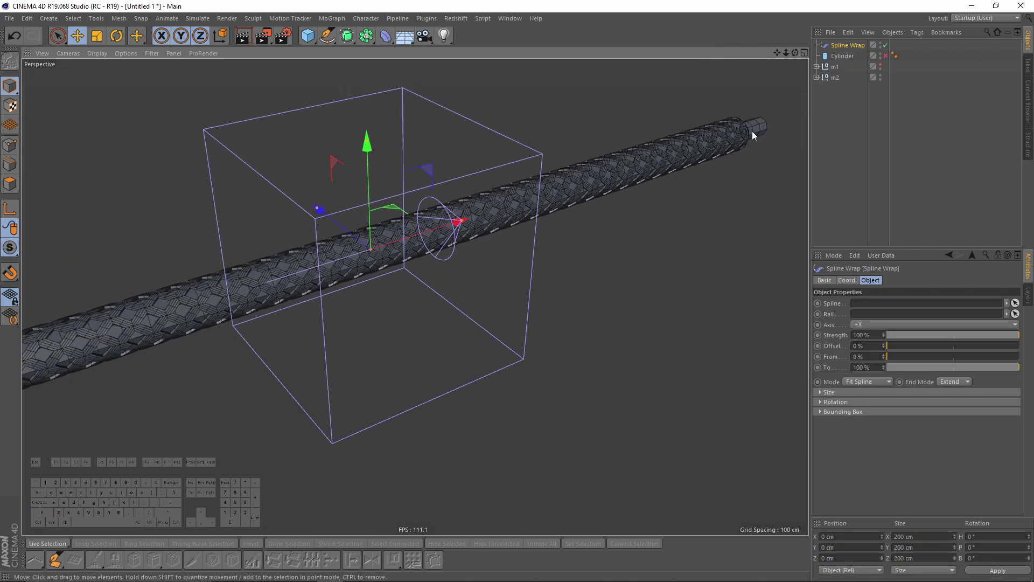
scroll(693, 135, down, 4)
click(851, 46)
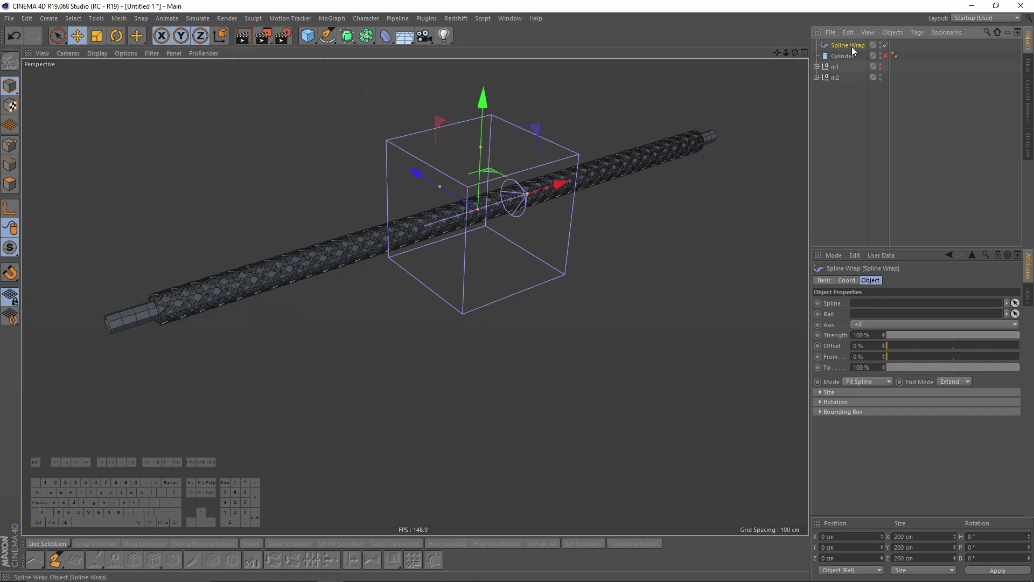
click(873, 325)
click(870, 322)
alt+middle_drag(498, 266, 486, 277)
alt+drag(487, 278, 464, 263)
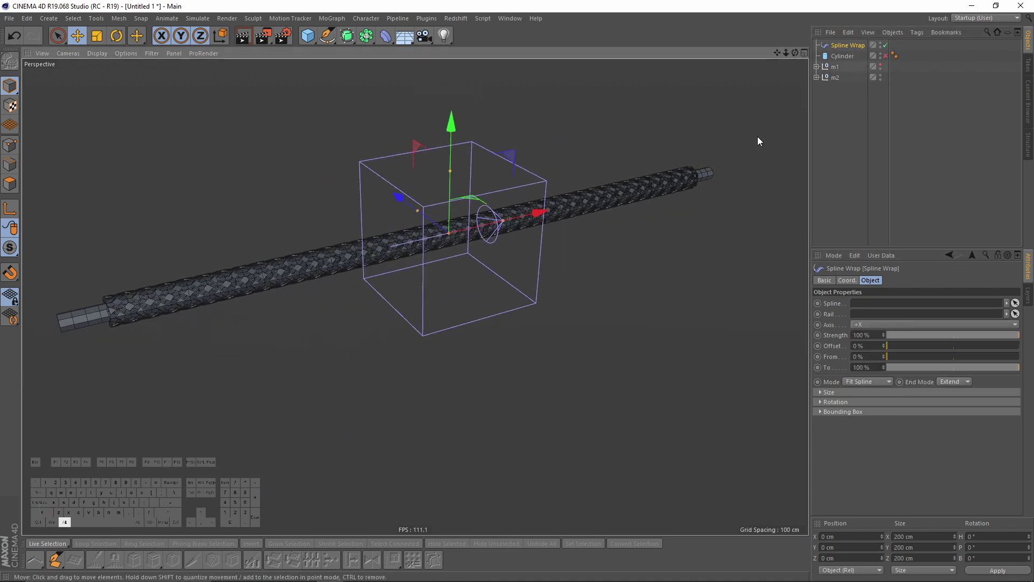
- Put the m2 group inside a Connect object and make the Spline Wrap a child of Connect below m2
drag(838, 46, 839, 83)
click(835, 67)
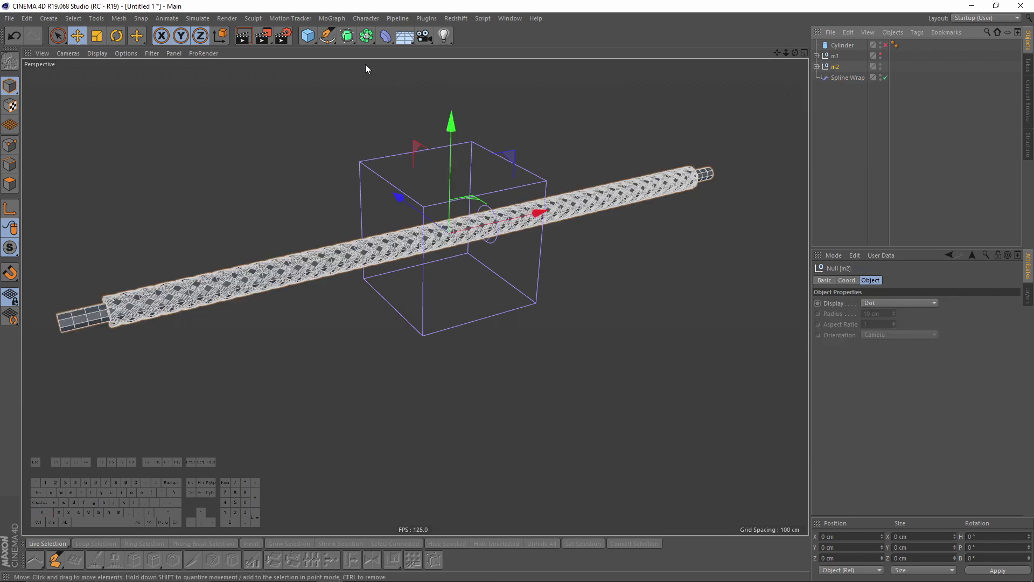
alt+drag(364, 38, 496, 71)
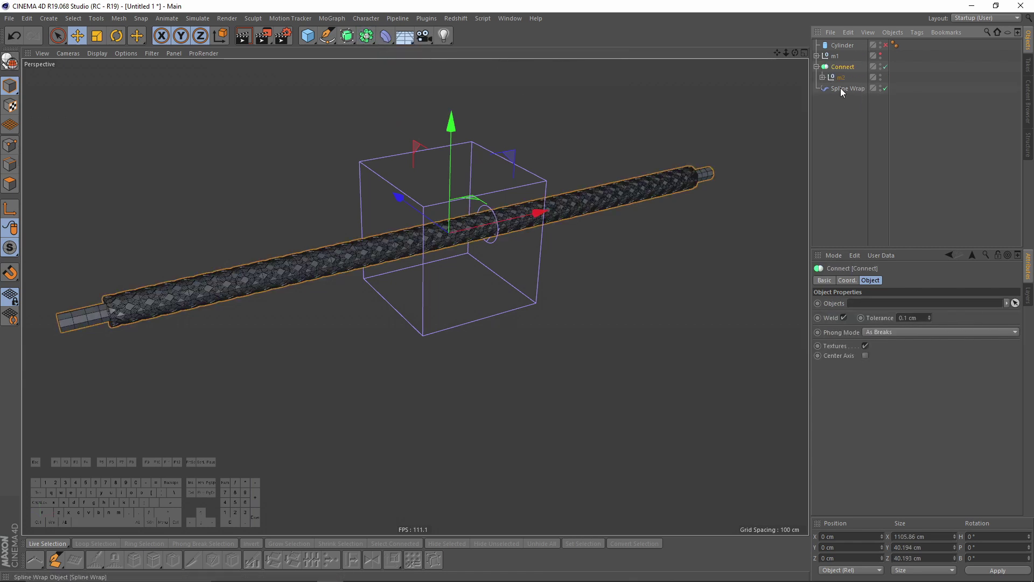
drag(843, 91, 841, 88)
alt+drag(673, 177, 755, 175)
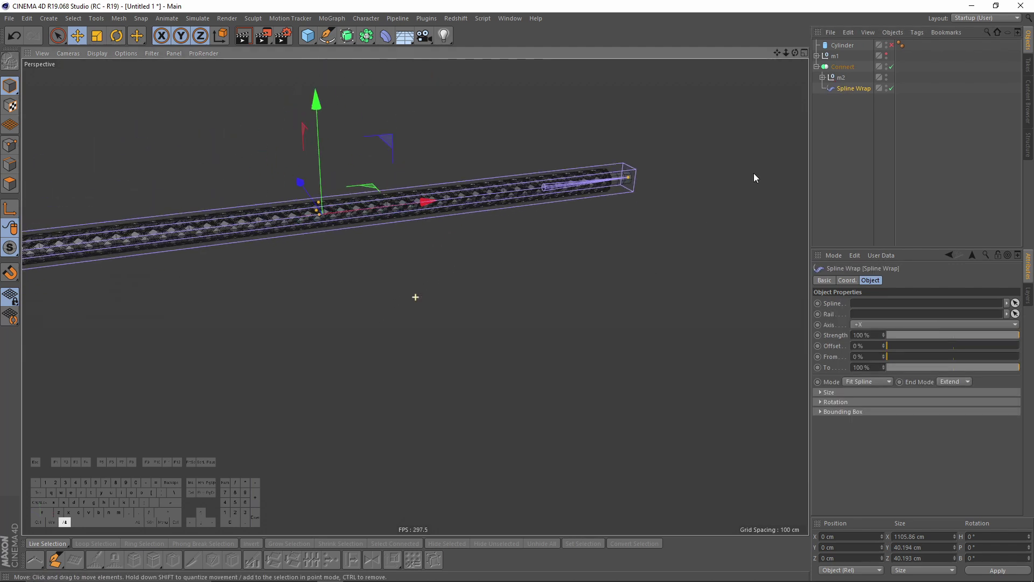
alt+drag(525, 225, 517, 204)
alt+right_drag(608, 156, 583, 184)
alt+middle_drag(583, 183, 495, 195)
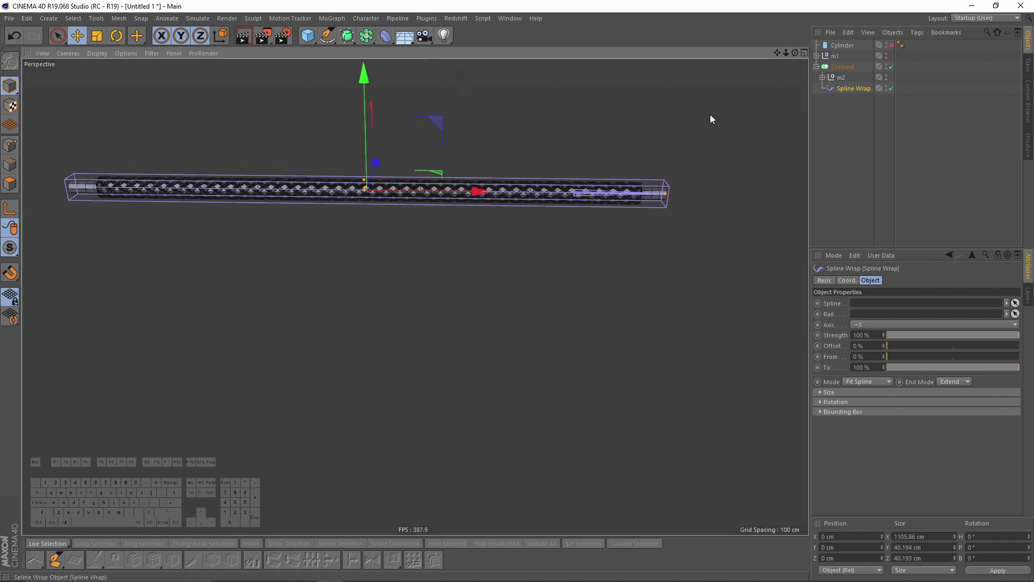
scroll(555, 156, up, 1)
- Draw a four-point wavy B-Spline above the cable in the Front view with the Pen tool
middle_click(315, 269)
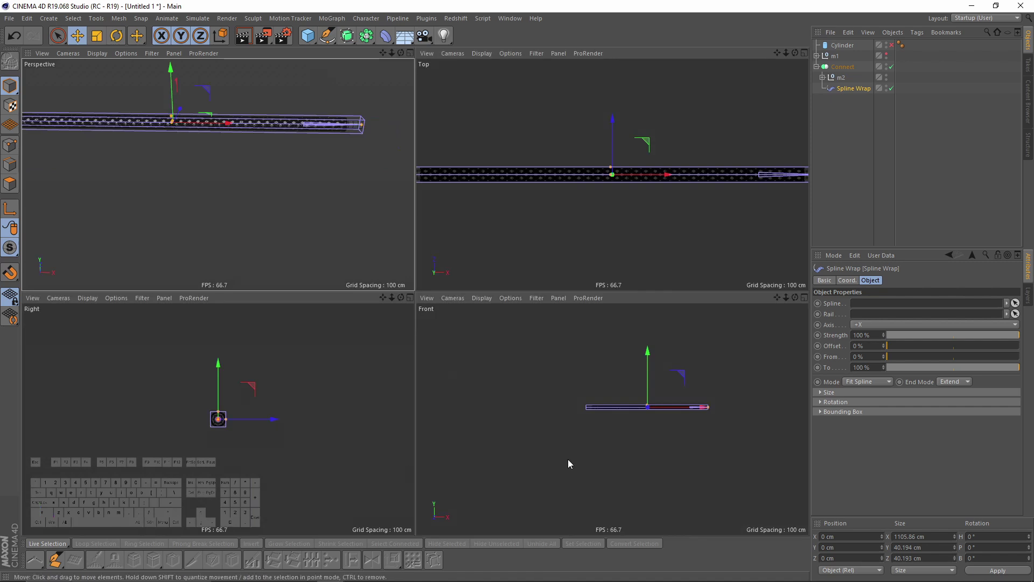
middle_click(572, 423)
scroll(456, 233, up, 3)
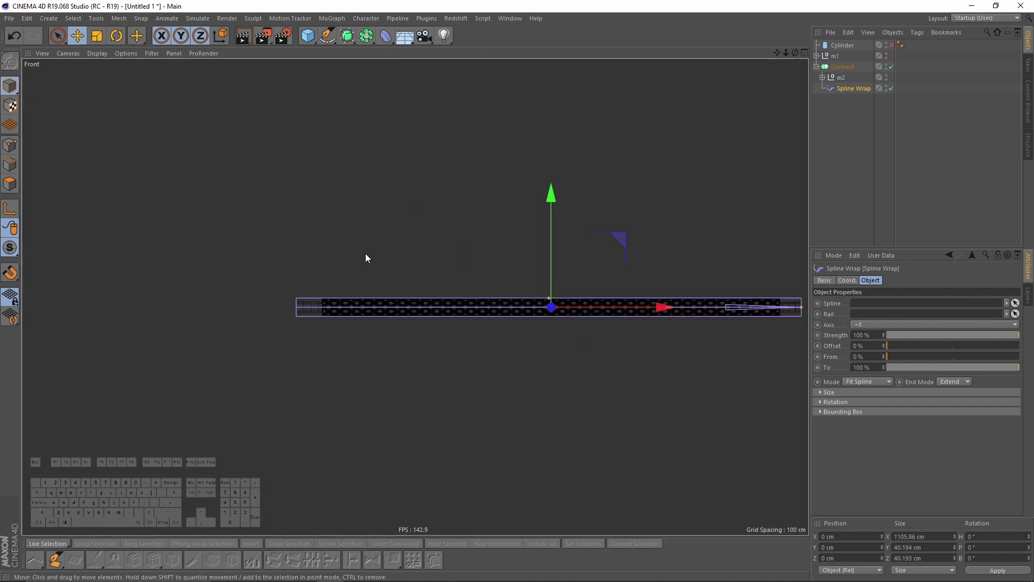
alt+middle_drag(365, 258, 227, 239)
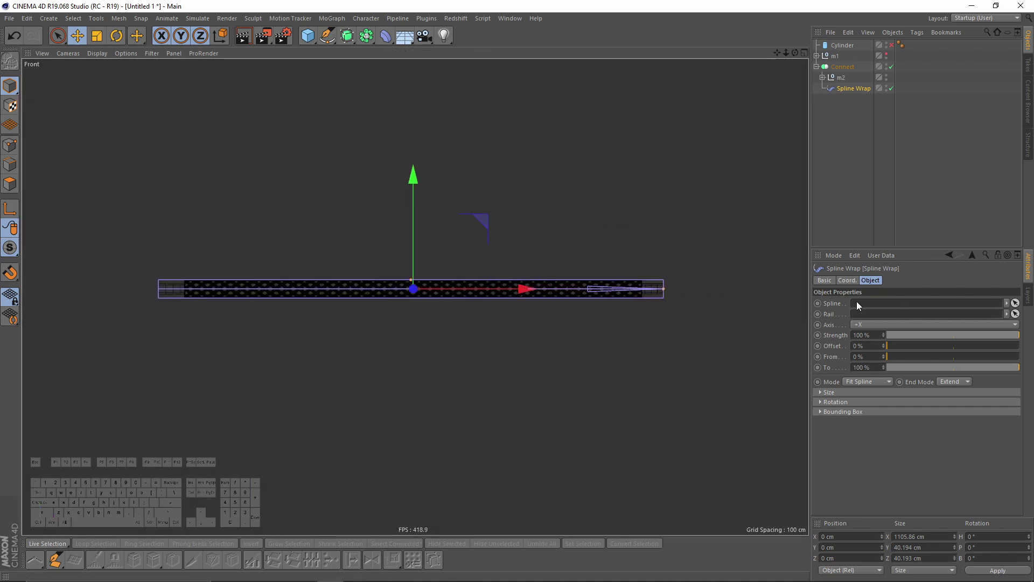
alt+middle_drag(431, 273, 418, 296)
scroll(398, 239, up, 1)
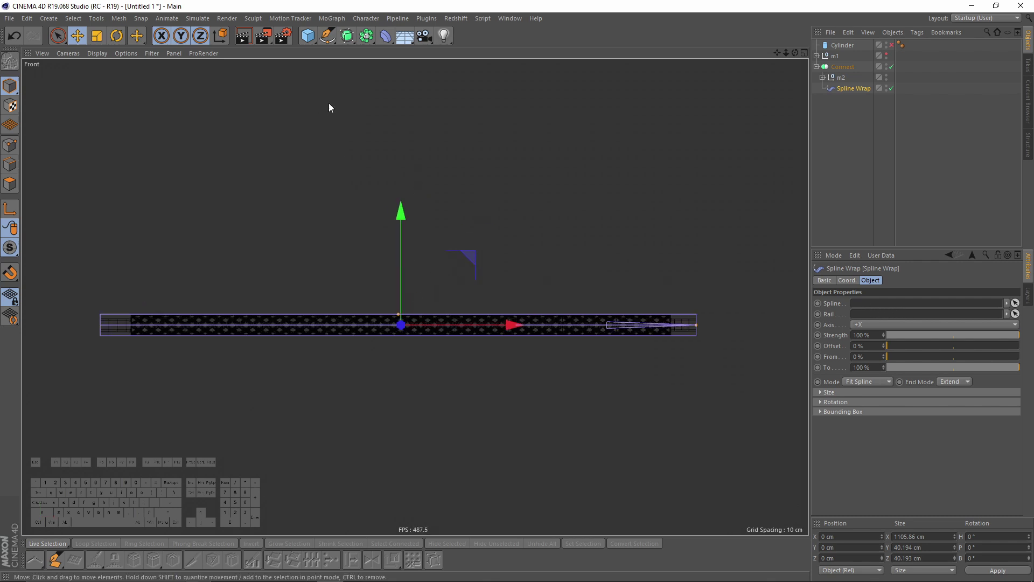
click(327, 36)
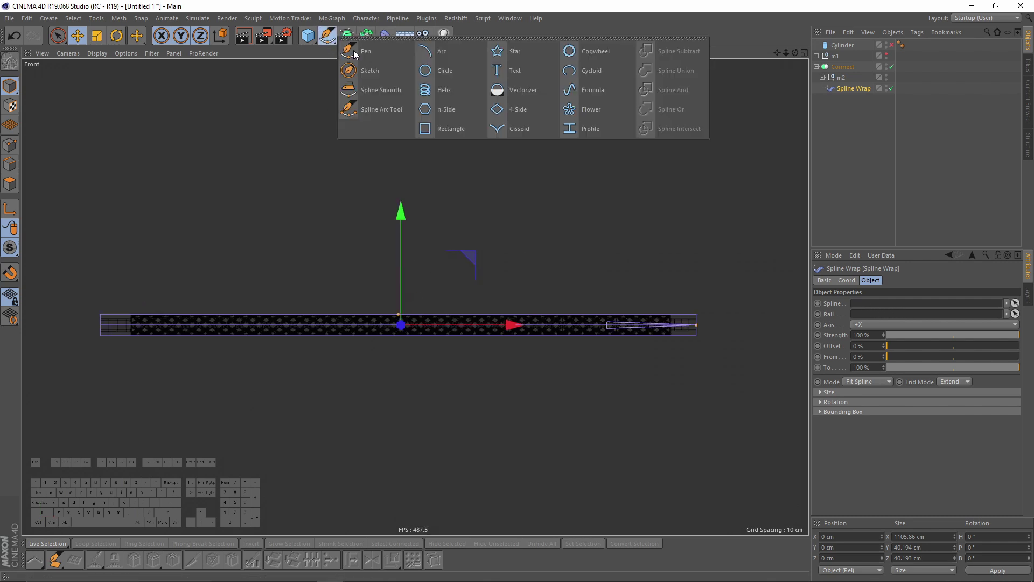
click(367, 52)
click(914, 296)
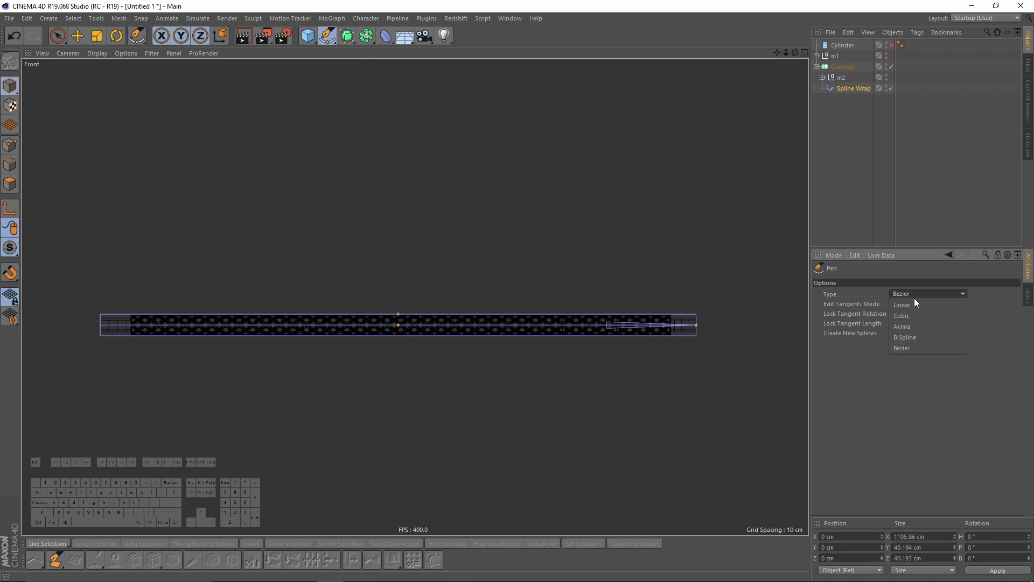
click(911, 337)
alt+middle_drag(243, 243, 288, 253)
click(154, 212)
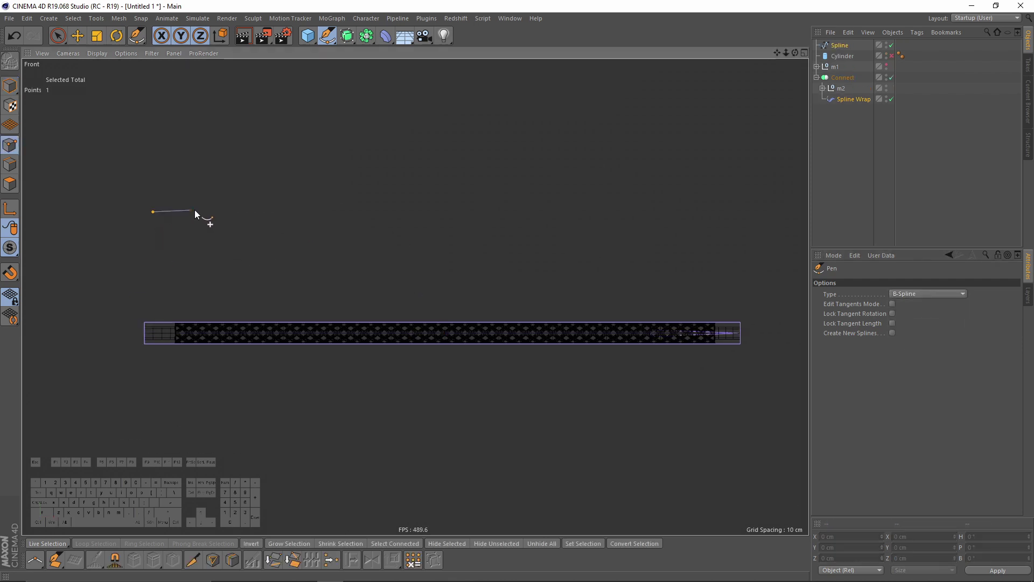
click(289, 210)
click(469, 336)
click(731, 228)
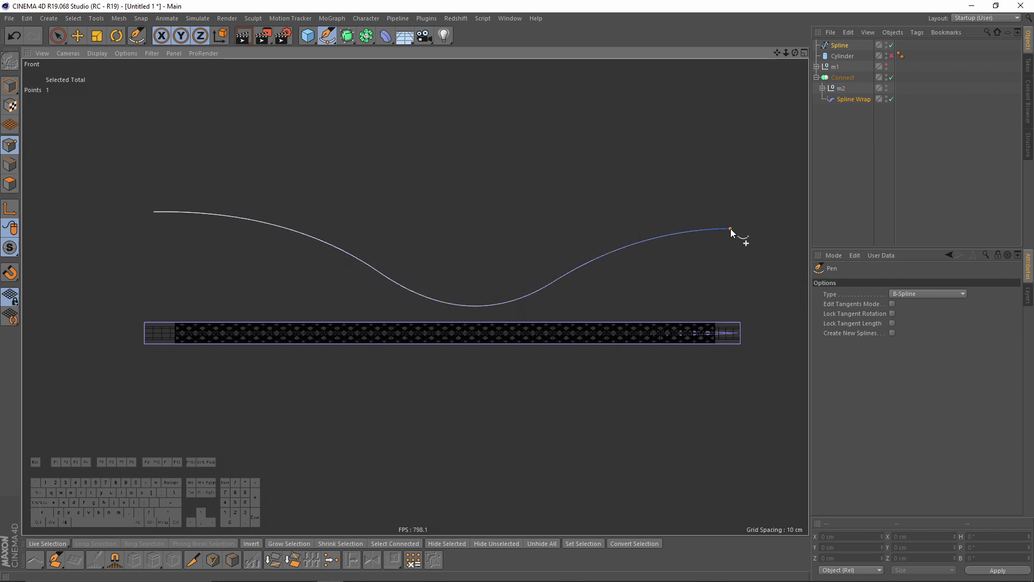
key(space)
- Reshape the spline by lowering its right end and moving its dip and second point slightly toward the left end
key(0)
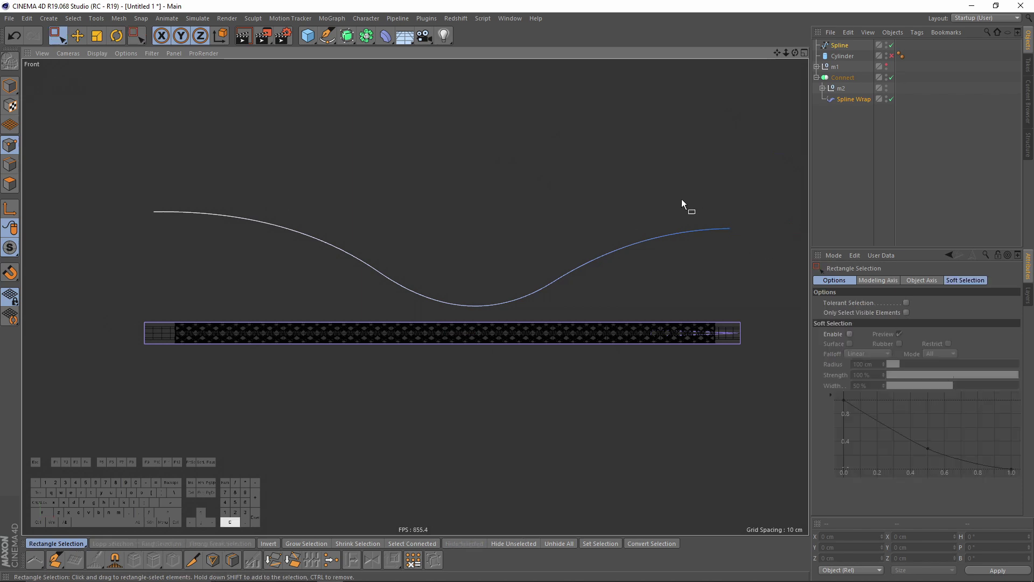
drag(728, 143, 727, 153)
drag(544, 180, 754, 269)
drag(688, 127, 687, 143)
drag(321, 276, 496, 415)
drag(530, 265, 502, 267)
drag(227, 161, 324, 242)
drag(358, 144, 319, 136)
drag(328, 257, 444, 345)
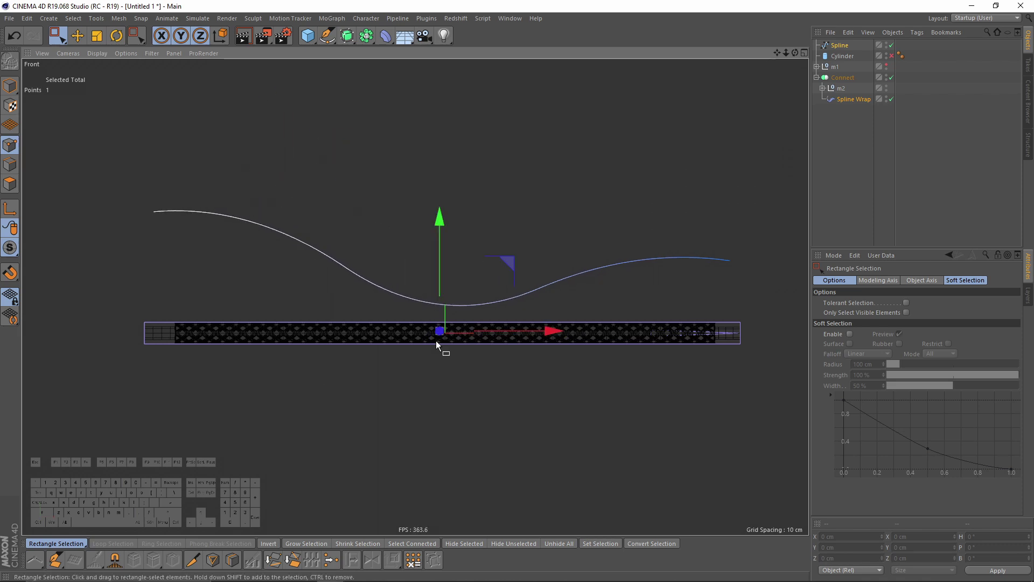
- Assign the drawn Spline as the Spline Wrap's path and inspect the bent cable in the Perspective view
middle_click(372, 156)
middle_click(366, 143)
alt+drag(380, 184, 564, 238)
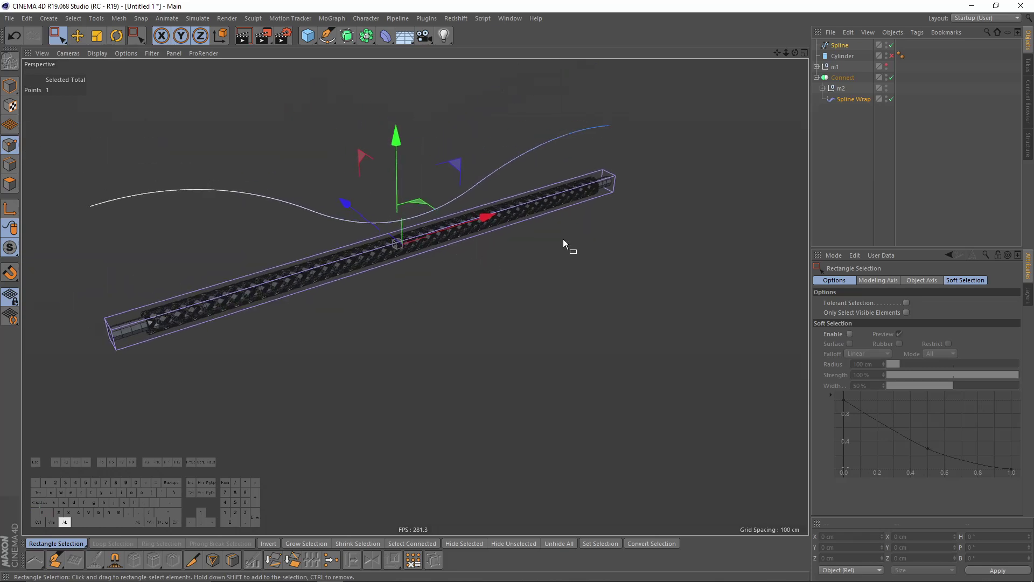
click(853, 99)
click(839, 44)
click(853, 97)
drag(840, 45, 890, 303)
alt+drag(431, 177, 377, 193)
alt+right_drag(377, 194, 460, 211)
alt+drag(460, 207, 549, 171)
alt+right_drag(505, 199, 563, 217)
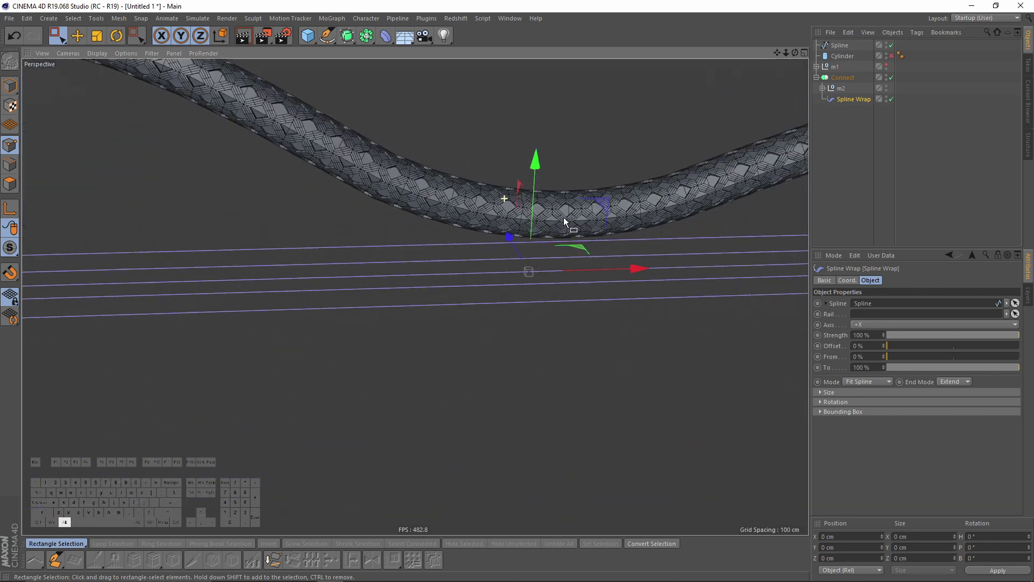
alt+drag(564, 218, 788, 200)
- Try moving the spline's dip point and its two right-end points to test the cable's response, then undo the moves
click(838, 45)
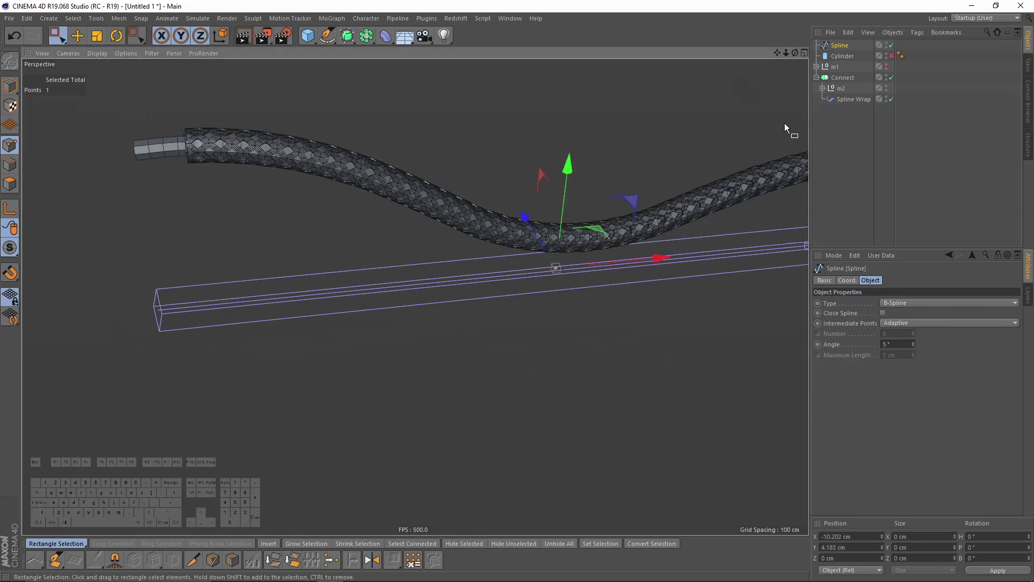
alt+drag(695, 145, 669, 156)
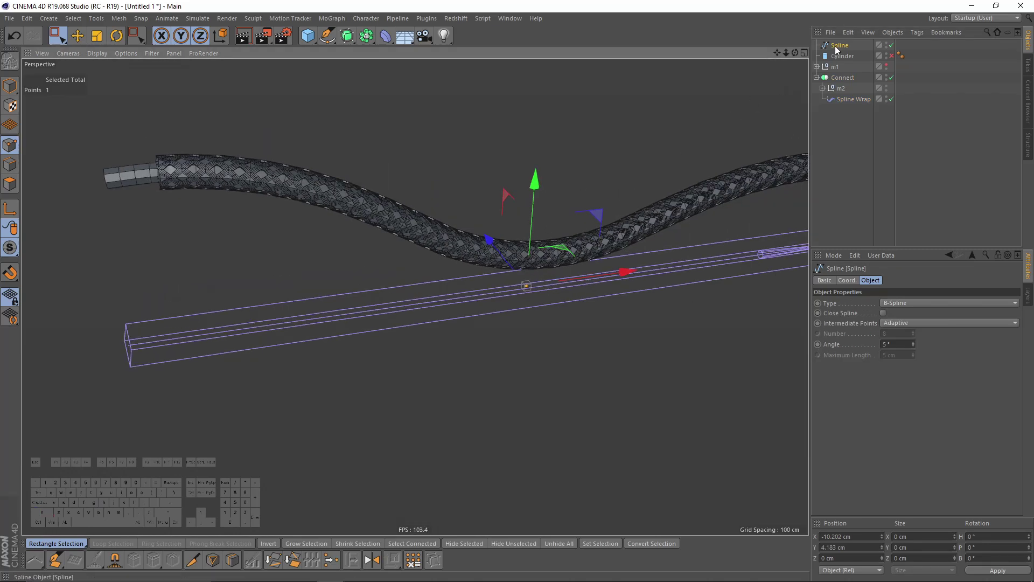
click(838, 46)
click(9, 145)
drag(534, 180, 536, 215)
key(ctrl+z)
alt+drag(519, 279, 458, 216)
drag(296, 301, 366, 241)
drag(676, 261, 506, 135)
drag(572, 80, 538, 162)
key(ctrl+z)
mouse_move(475, 211)
alt+mouse_down()
mouse_move(476, 196)
mouse_move(542, 264)
mouse_move(823, 192)
alt+mouse_up()
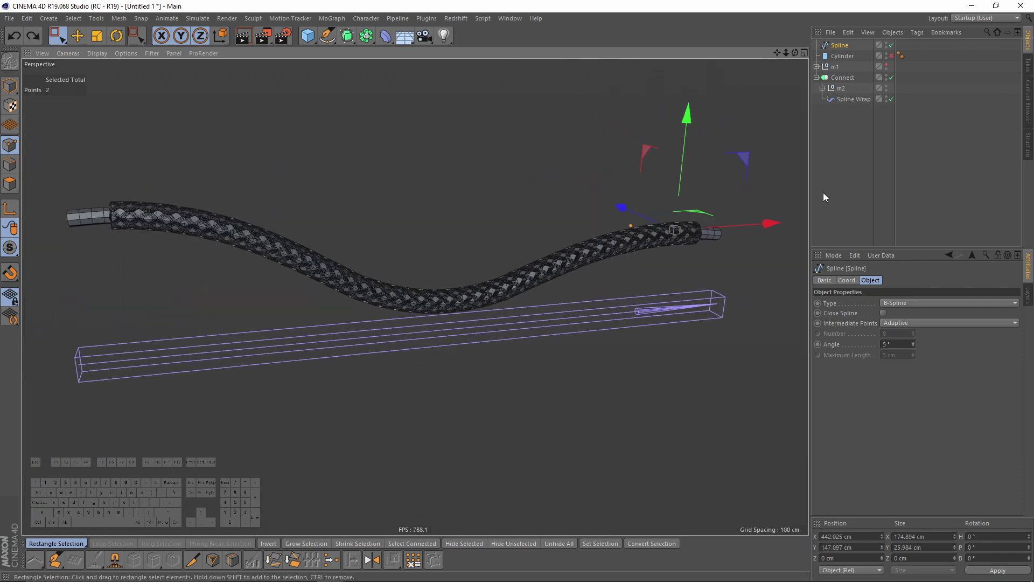
- Draw a second five-point wavy B-Spline segment above the first cable in the Front view, within the same Spline object
click(824, 144)
click(841, 46)
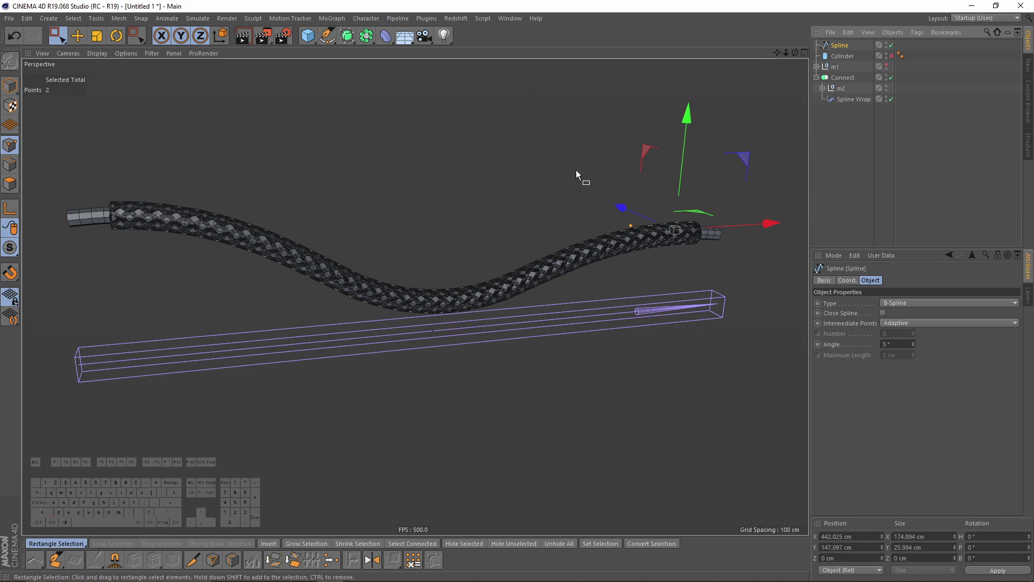
alt+middle_drag(576, 171, 526, 205)
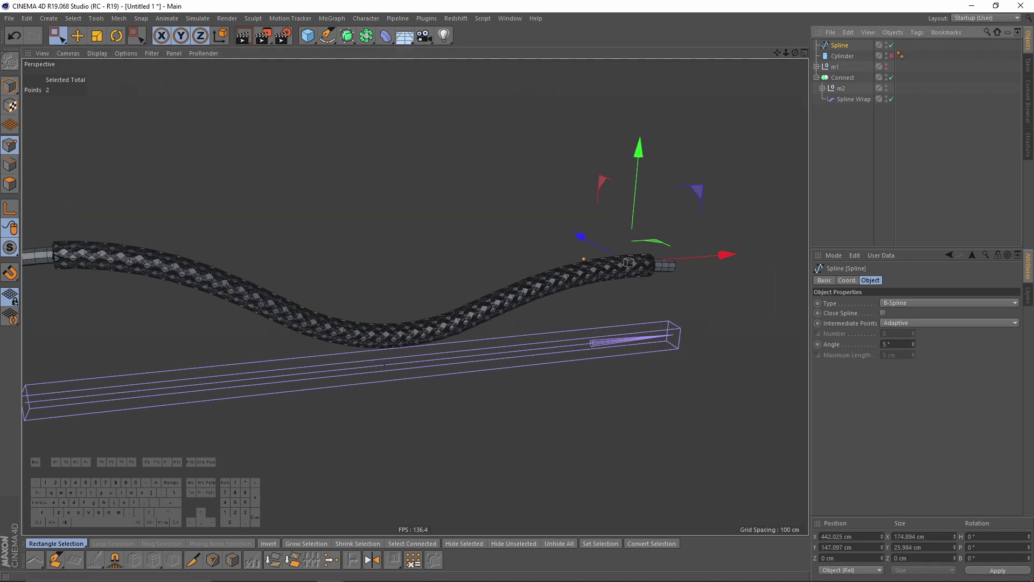
click(9, 86)
drag(327, 35, 380, 61)
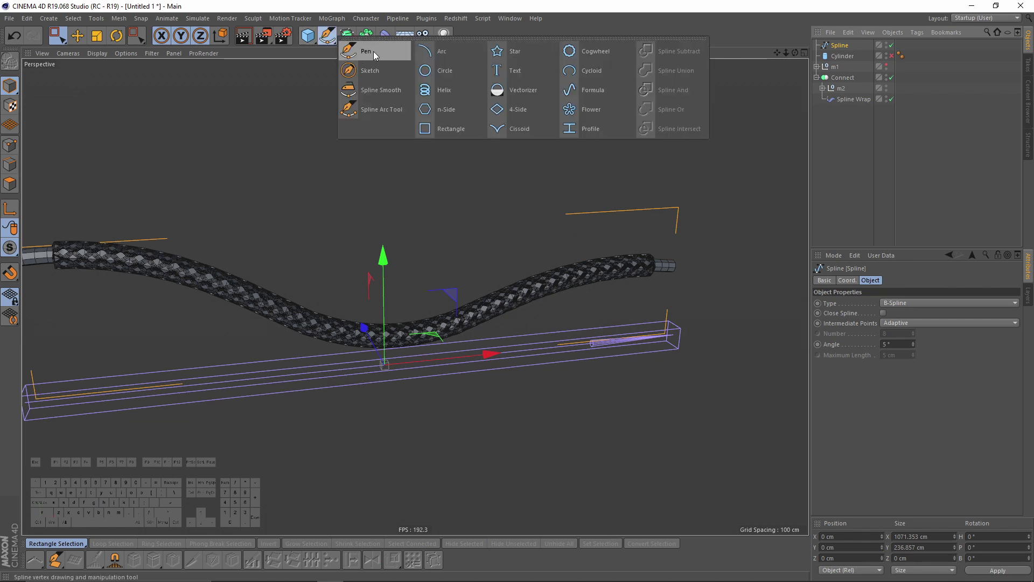
click(366, 56)
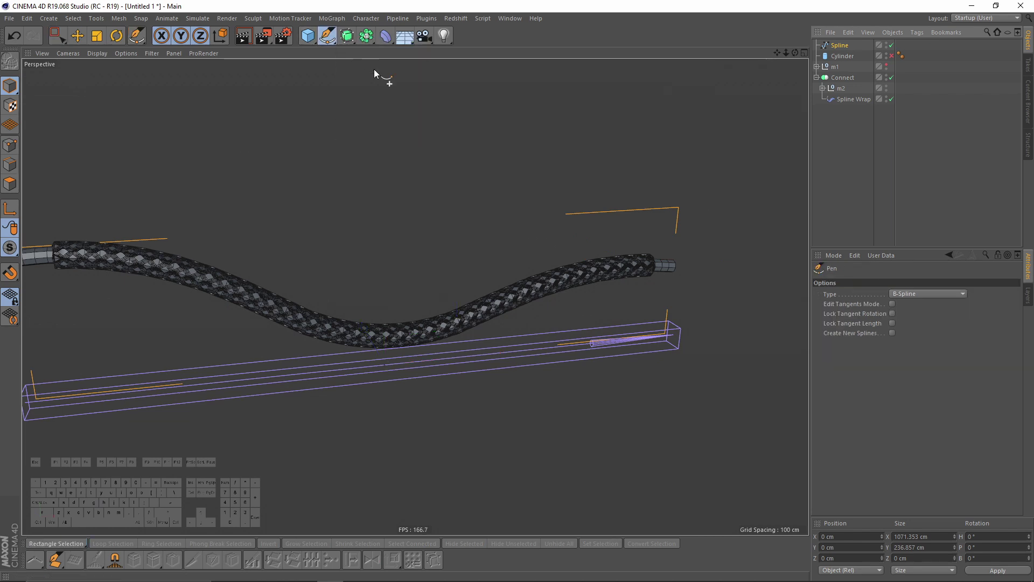
alt+drag(524, 260, 383, 235)
alt+middle_drag(384, 235, 590, 232)
alt+right_drag(389, 253, 256, 240)
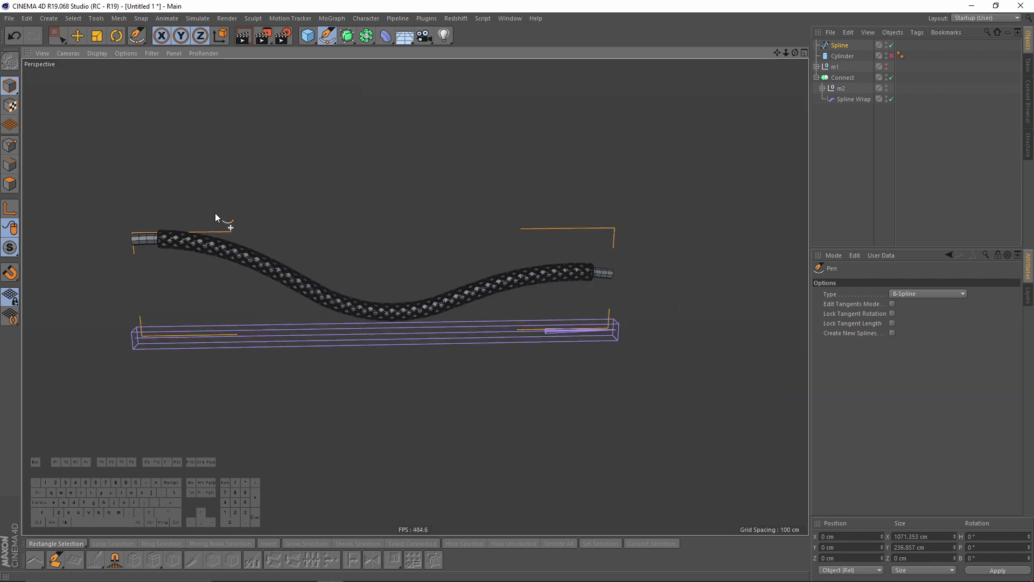
key(F4)
click(142, 171)
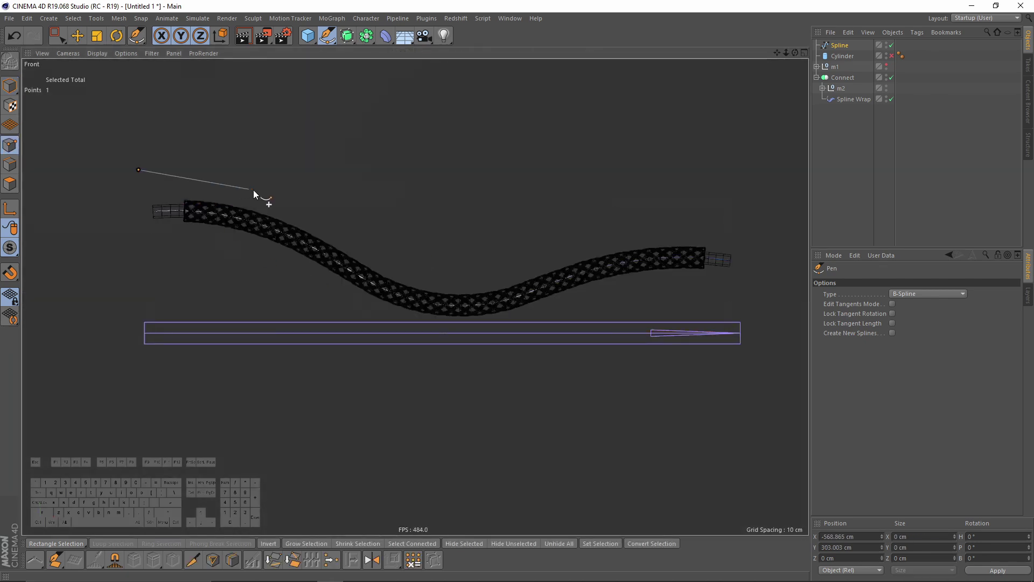
click(278, 174)
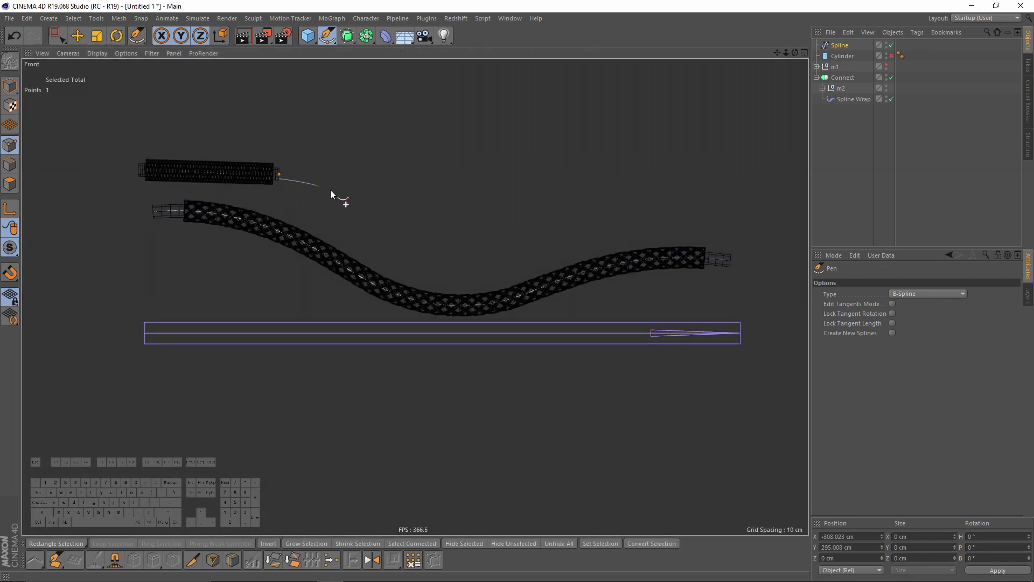
click(422, 280)
click(569, 246)
click(717, 226)
key(space)
- Adjust the second segment's right-end and middle points in the Perspective view so it runs beside the first cable
middle_click(719, 227)
middle_click(247, 171)
drag(446, 185, 412, 168)
click(362, 272)
drag(319, 247, 299, 237)
alt+drag(416, 185, 419, 237)
click(395, 414)
drag(397, 322, 396, 326)
alt+drag(396, 326, 387, 302)
- Move the second segment's two left-end points close to the start of the first cable
click(142, 290)
alt+drag(145, 195, 237, 237)
drag(240, 316, 262, 315)
click(280, 273)
mouse_move(373, 273)
mouse_down()
mouse_move(389, 270)
mouse_move(379, 271)
mouse_up()
alt+drag(380, 271, 350, 298)
alt+middle_drag(350, 298, 372, 157)
alt+drag(429, 237, 391, 235)
alt+middle_drag(391, 234, 503, 218)
- Set up the Pen tool in the Front view to add another B-Spline segment to the existing Spline object
click(840, 46)
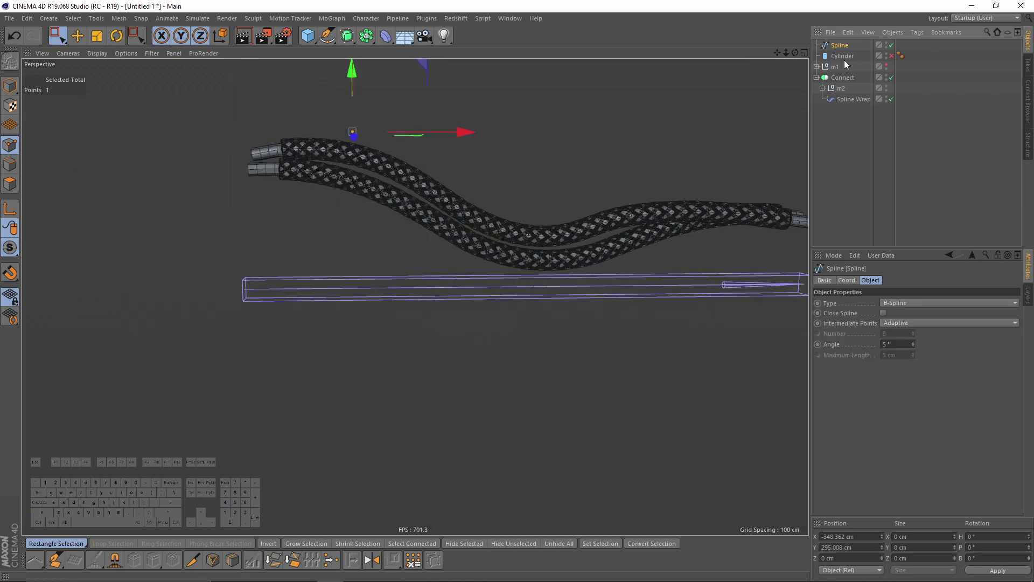
click(10, 86)
drag(327, 35, 390, 47)
middle_click(474, 291)
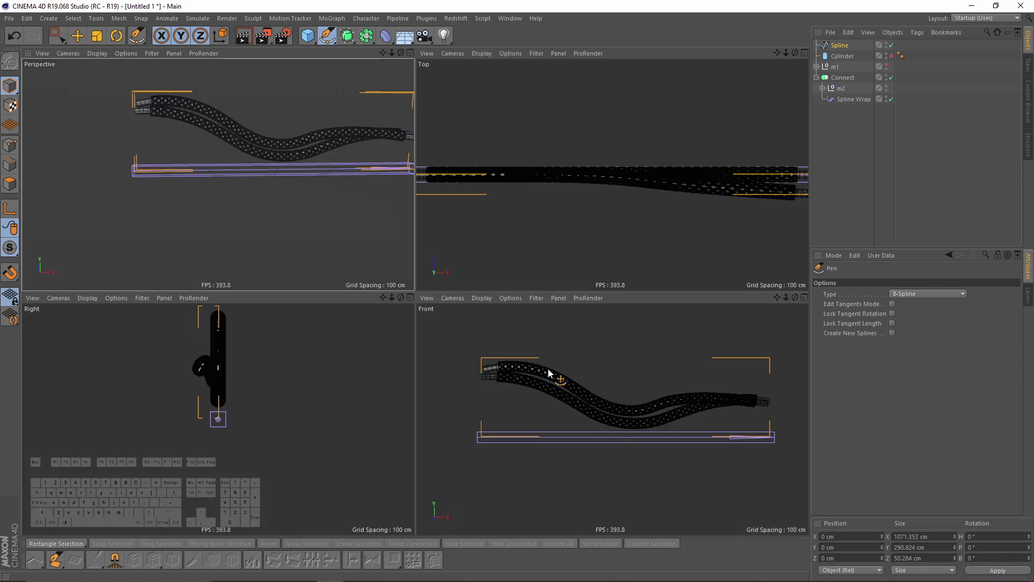
middle_click(455, 319)
click(152, 130)
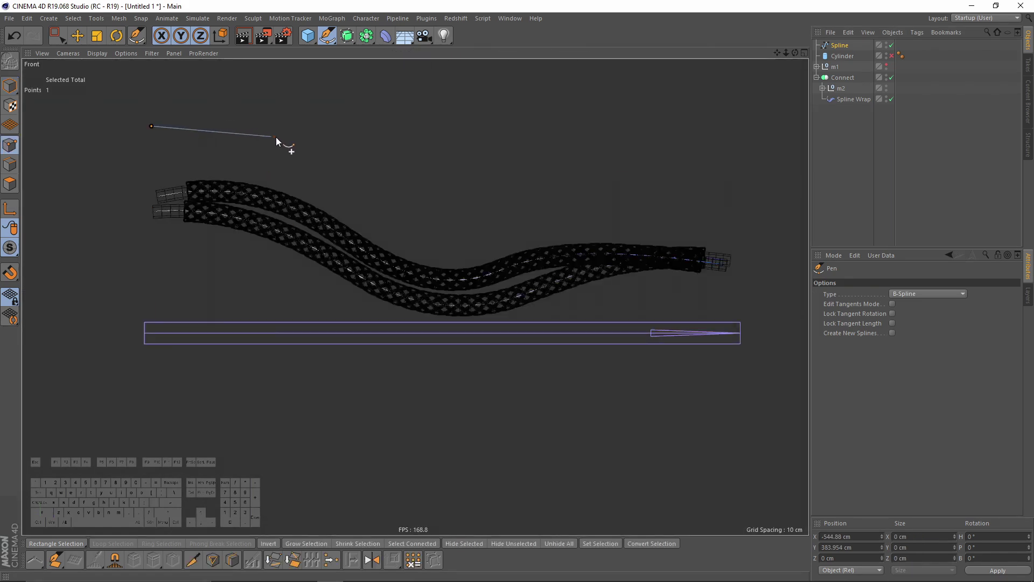
click(294, 134)
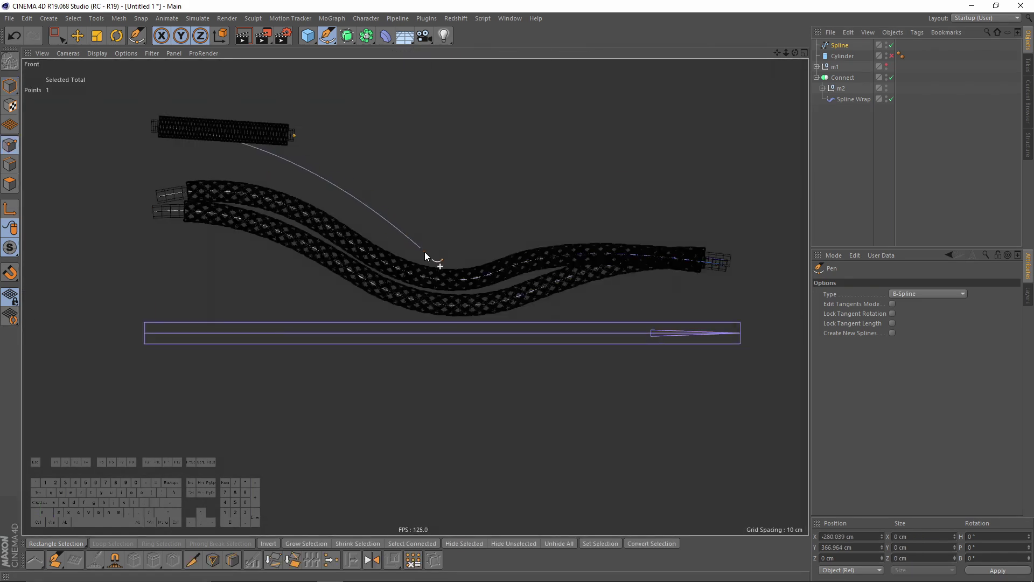
key(ctrl+z)
key(ctrl+z)
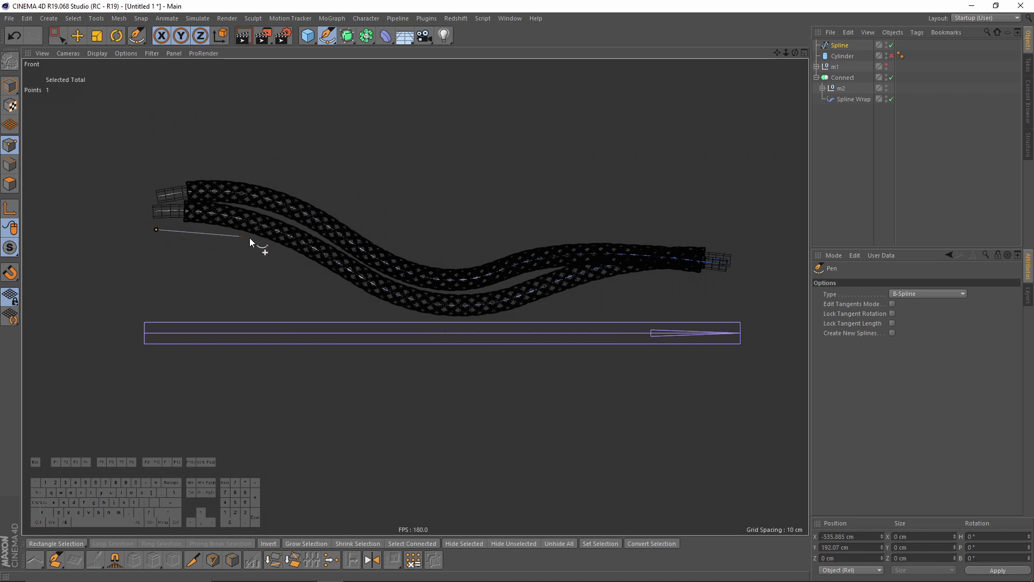
- Draw a third five-point B-Spline segment with a deep dip below the two cables in the same Spline object
click(263, 247)
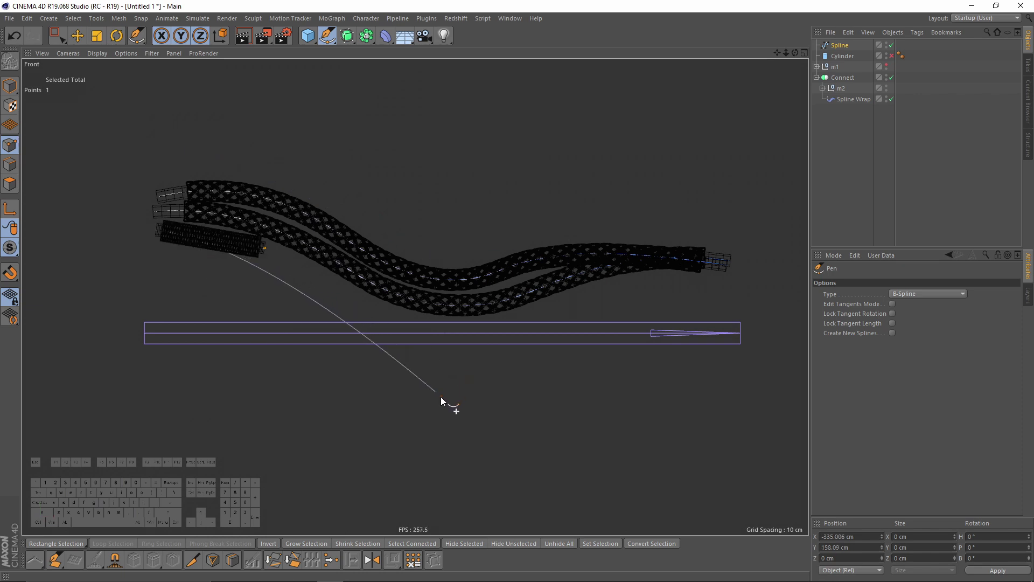
click(443, 410)
click(651, 283)
click(722, 282)
key(space)
- Raise the third segment's inner points in the Front view so its curve follows the other two cables
click(650, 284)
drag(710, 221, 602, 253)
click(436, 407)
drag(504, 341, 471, 322)
click(263, 247)
drag(335, 180, 341, 163)
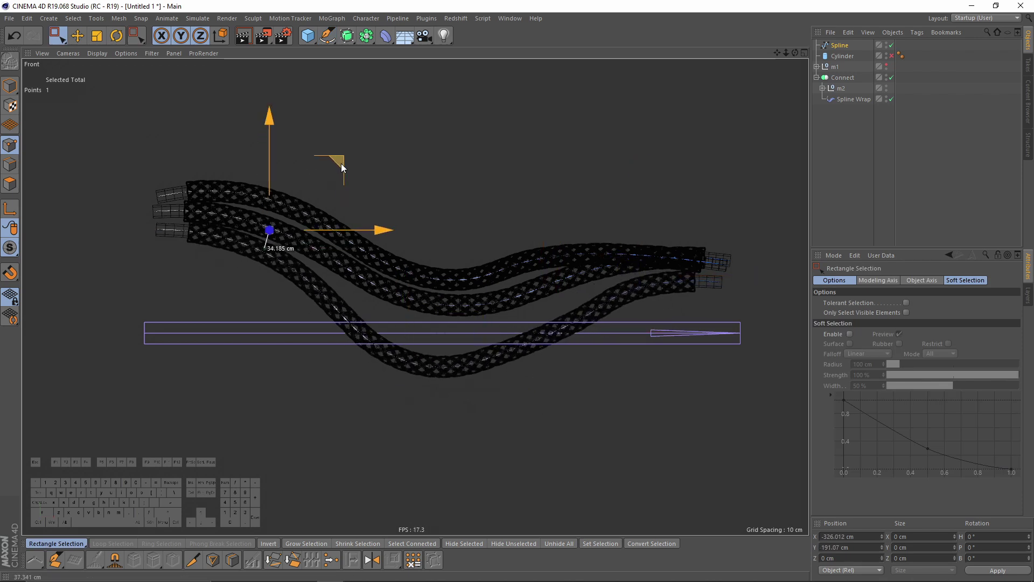
- Reposition the third segment's two left-end points beside the other cable ends in the Perspective view
key(F1)
shift+click(226, 209)
drag(251, 182, 279, 191)
drag(331, 98, 332, 64)
drag(282, 163, 263, 157)
- Move the third segment's middle point to bring its dip closer to the other two cables
alt+drag(458, 302, 393, 318)
drag(393, 323, 535, 400)
alt+drag(484, 302, 396, 304)
drag(313, 229, 410, 183)
click(559, 261)
drag(573, 179, 573, 122)
- Raise the third segment's two right-end points toward the neighbouring cables and check the three-cable bundle
alt+drag(566, 151, 501, 207)
drag(647, 178, 725, 301)
click(604, 129)
drag(620, 286, 770, 355)
drag(667, 400, 677, 377)
alt+right_drag(619, 301, 449, 198)
alt+drag(449, 199, 397, 256)
scroll(397, 257, up, 3)
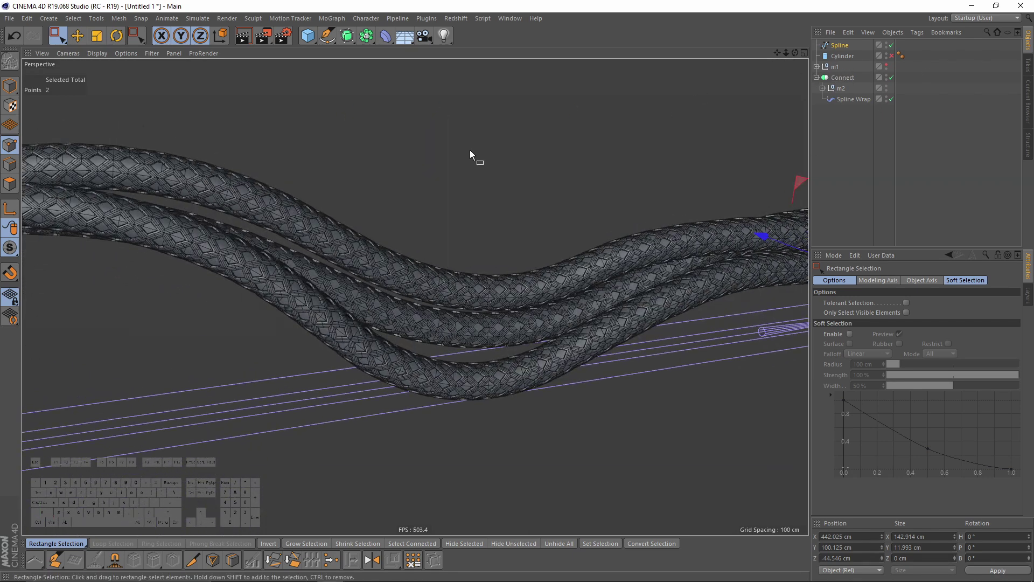
scroll(470, 150, down, 5)
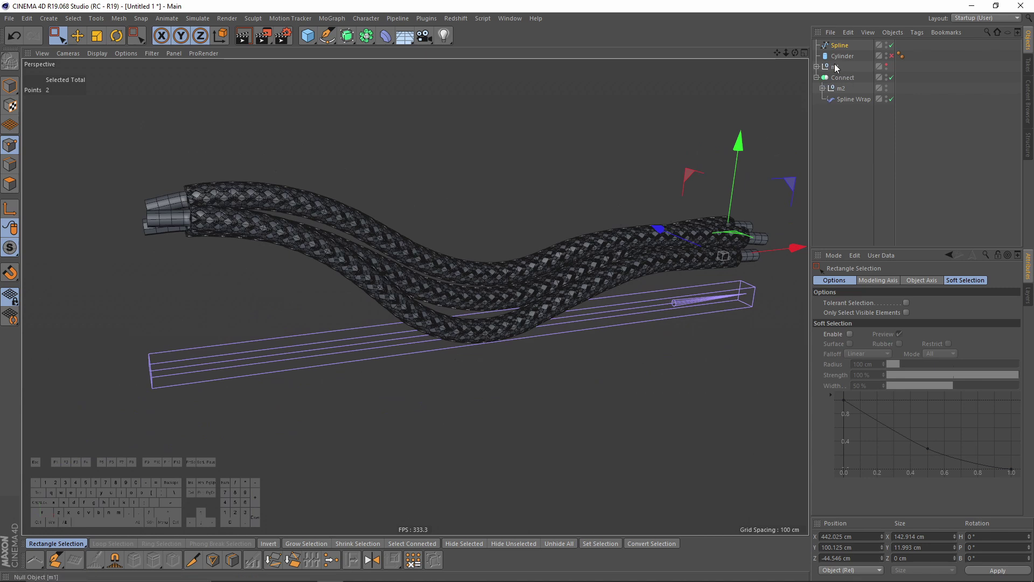
- Duplicate the Connect object together with its cable group and Spline Wrap
click(817, 77)
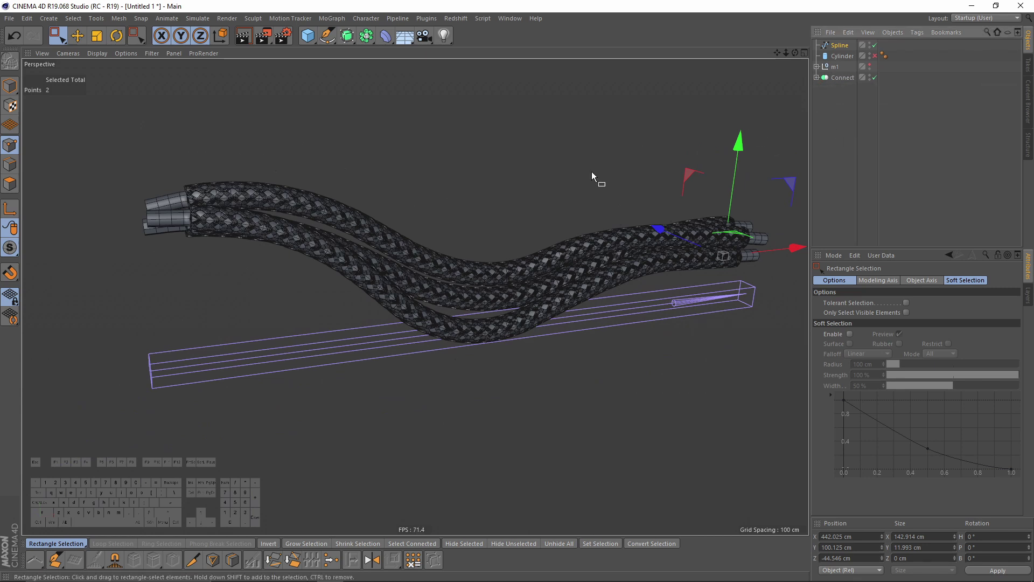
click(842, 77)
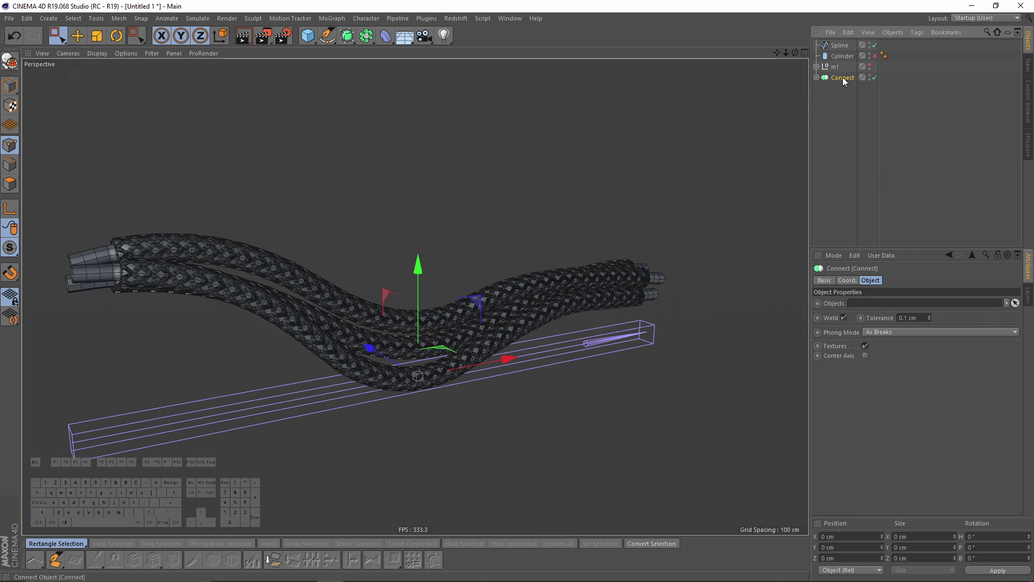
ctrl+drag(843, 79, 819, 90)
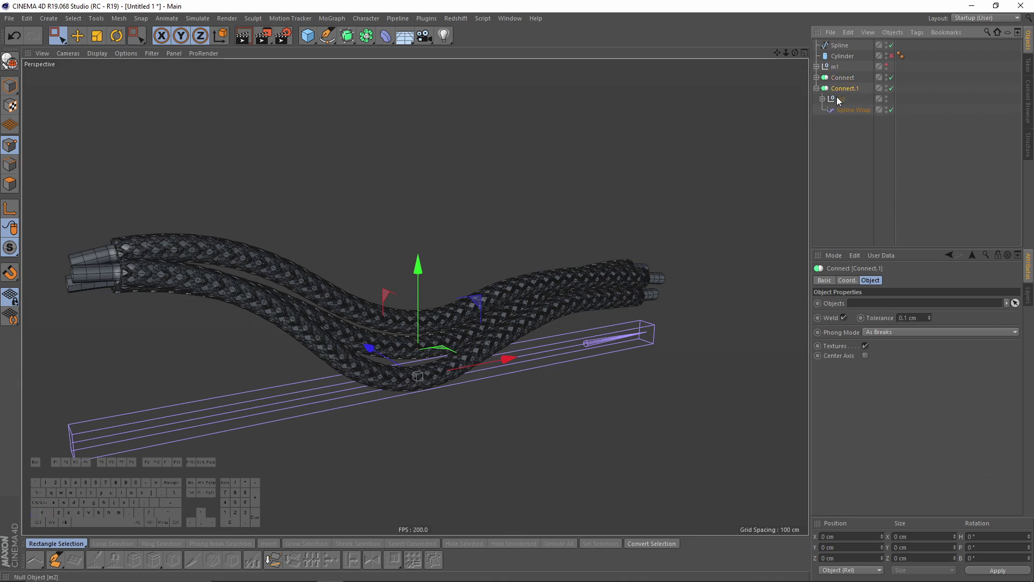
- Replace the m2 group inside the duplicated Connect with the m1 group and make m1 visible
click(839, 100)
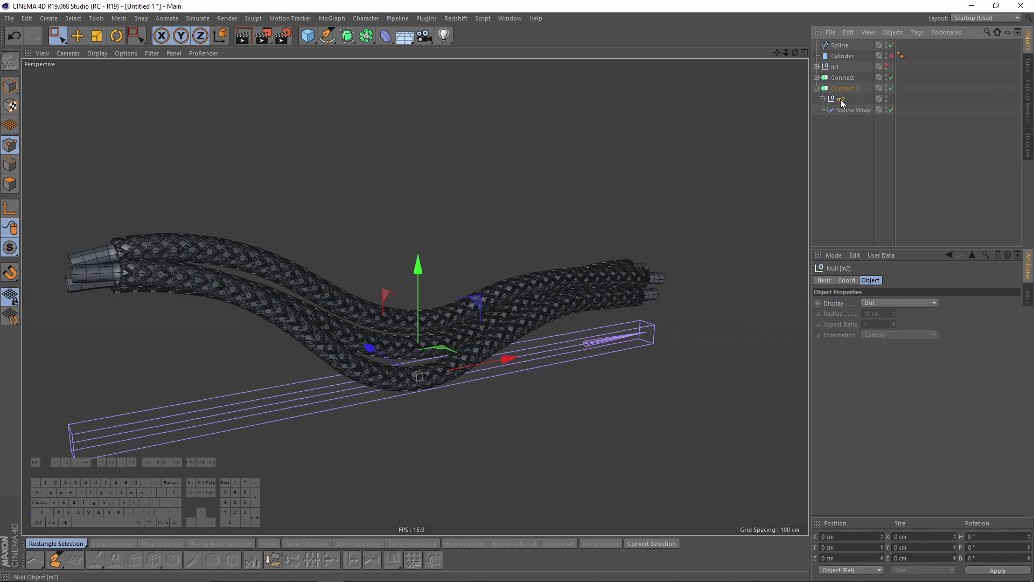
key(Delete)
drag(833, 67, 849, 94)
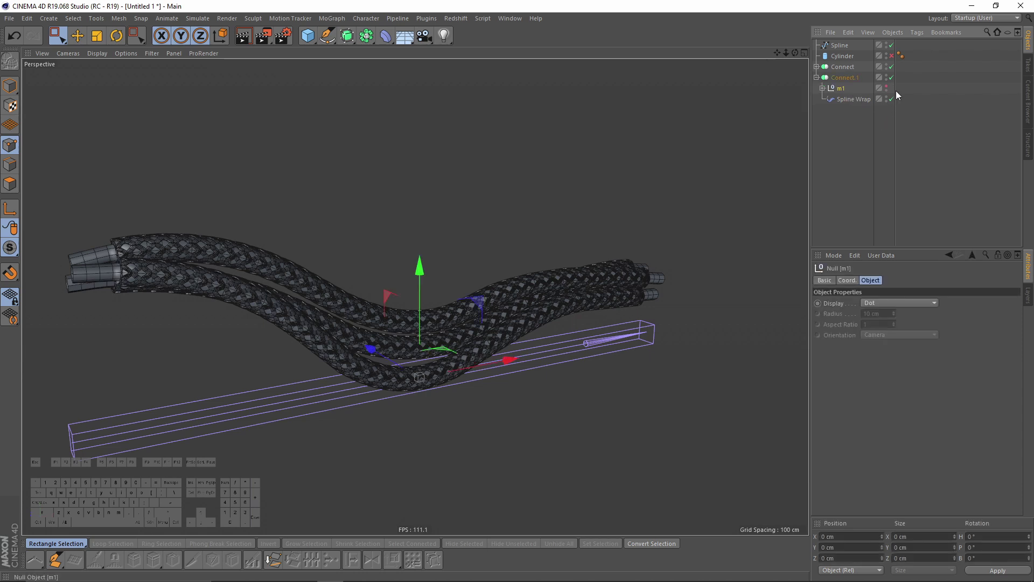
right_click(887, 86)
click(857, 87)
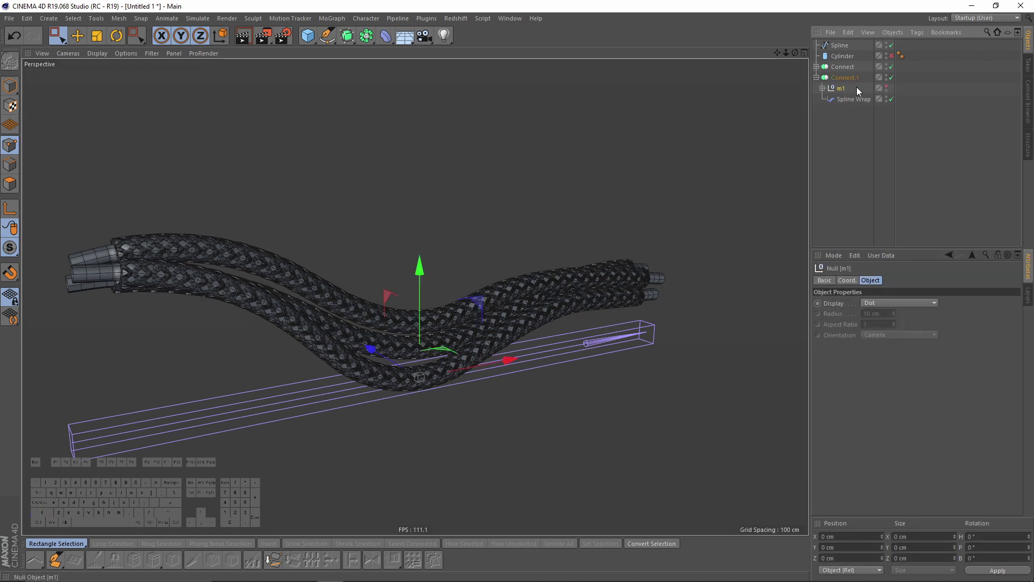
click(887, 87)
alt+middle_drag(477, 248, 510, 240)
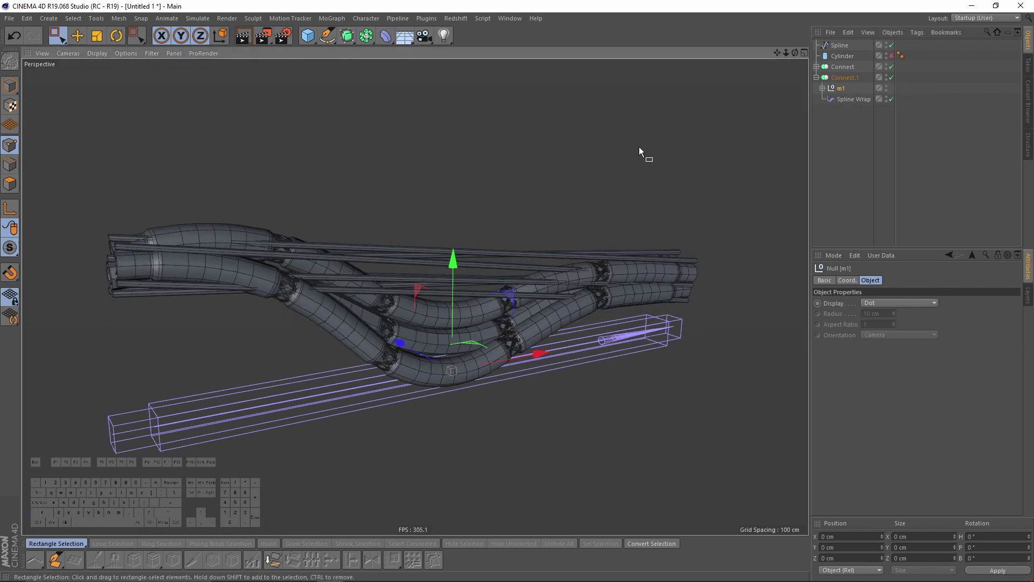
mouse_move(443, 220)
alt+mouse_down()
mouse_move(539, 287)
mouse_move(470, 270)
alt+mouse_up()
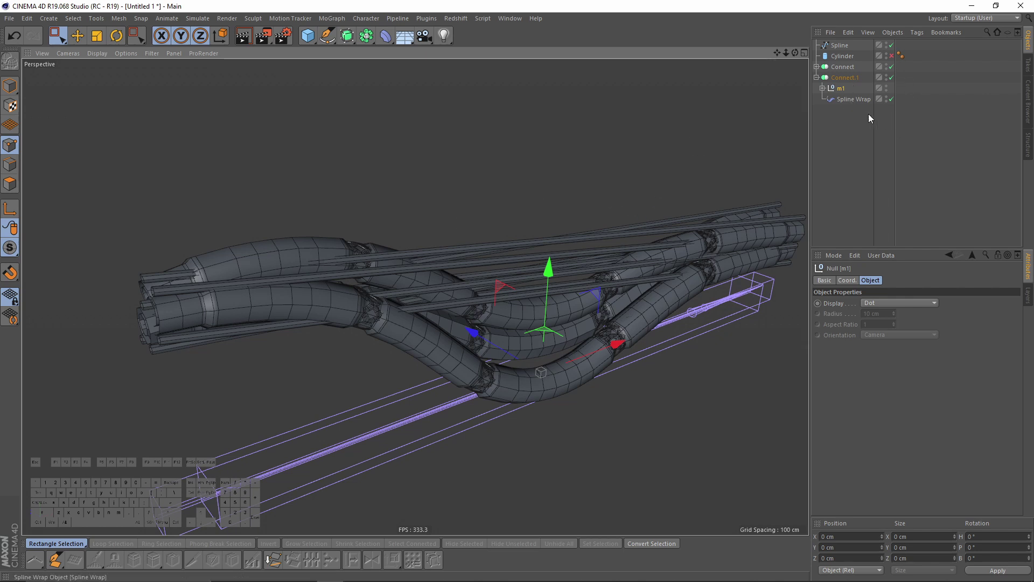
- Clear the Spline link of the Spline Wrap in the duplicated Connect
click(856, 99)
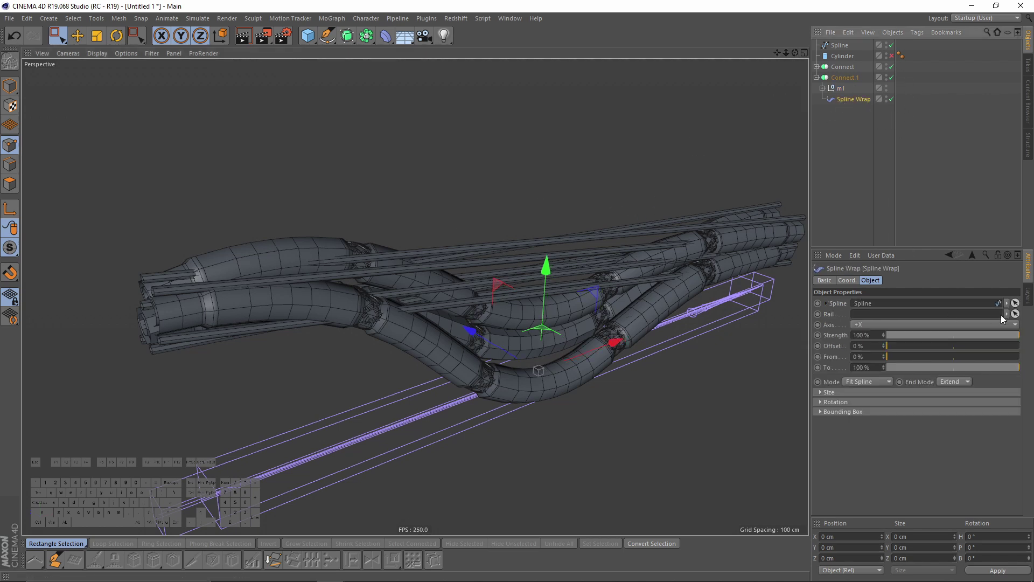
click(1007, 303)
click(1000, 313)
- Draw a new B-Spline in the Front view just above the braided cables, following their dip and rise
alt+drag(597, 282, 568, 267)
middle_click(592, 330)
middle_click(593, 332)
alt+middle_drag(469, 252, 451, 276)
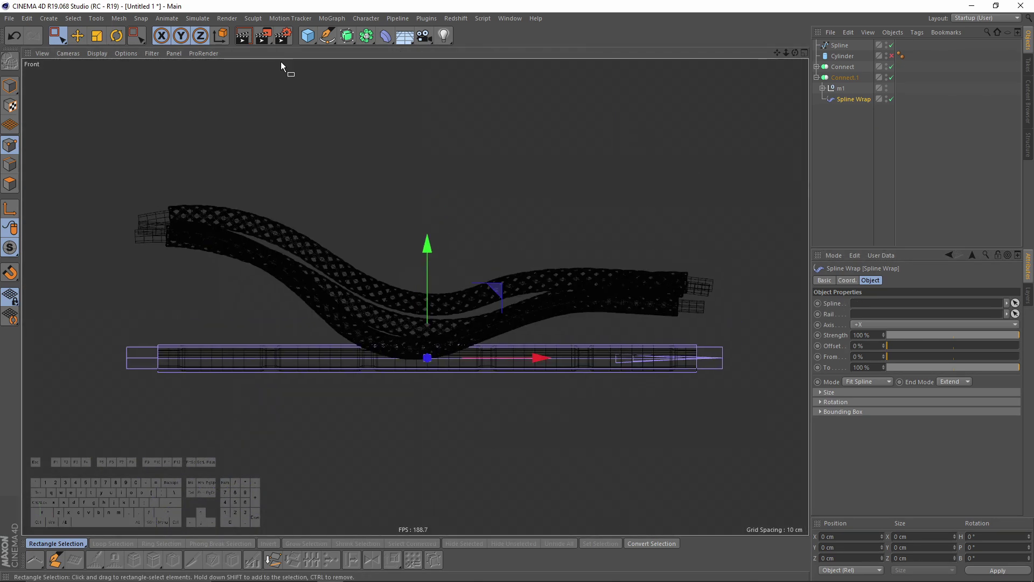
click(327, 35)
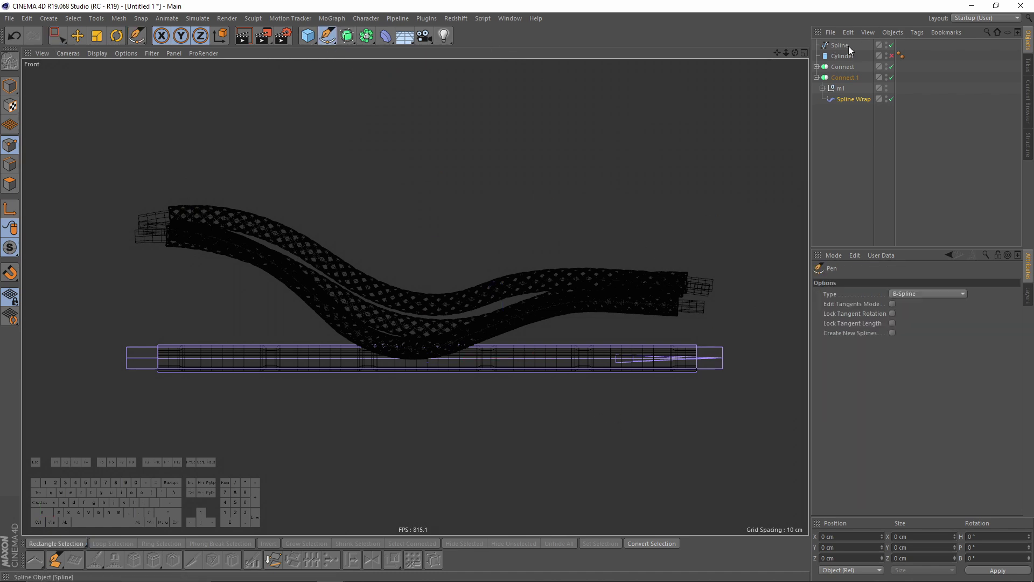
scroll(175, 196, up, 3)
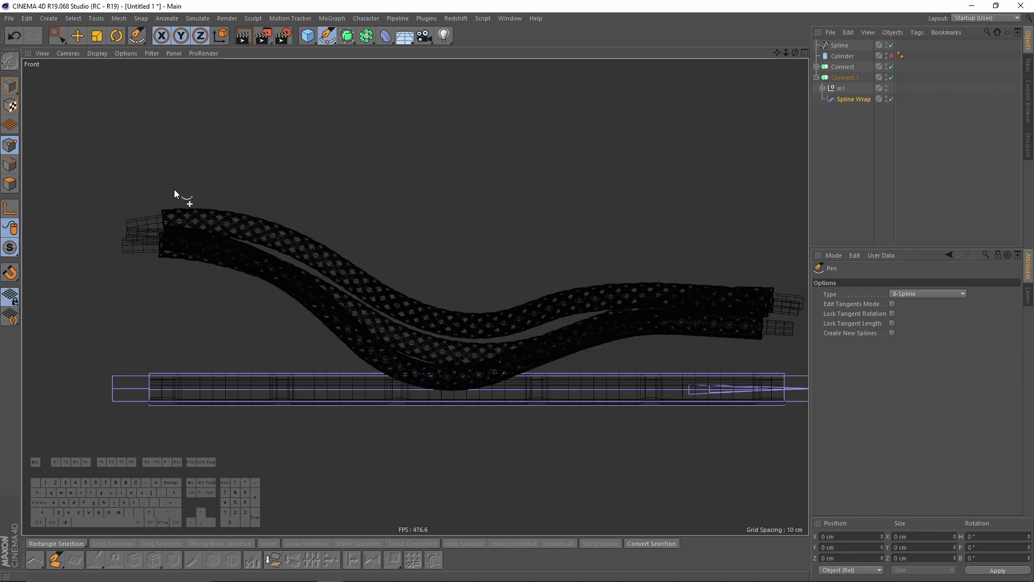
click(118, 199)
click(273, 197)
click(511, 325)
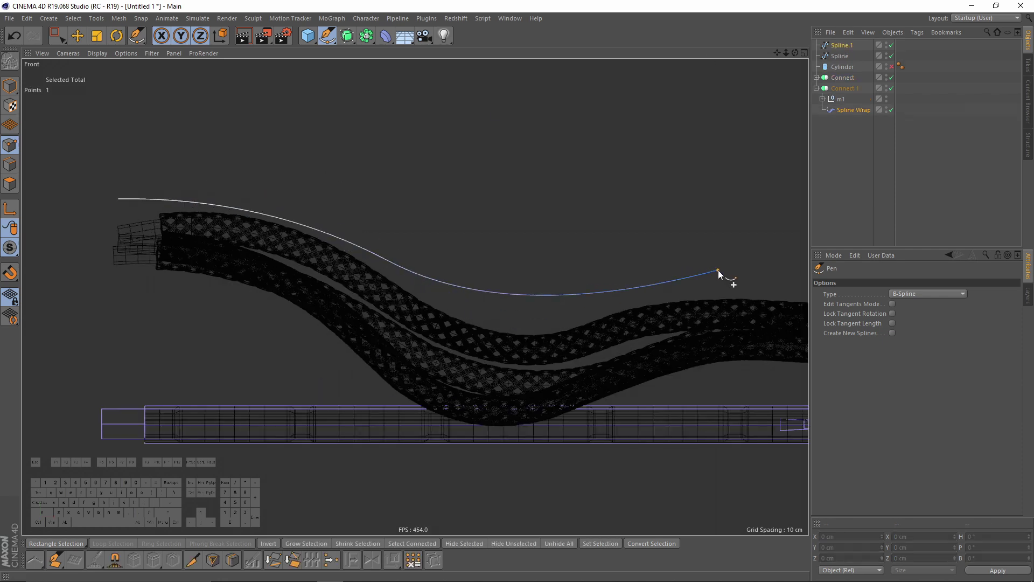
alt+middle_drag(721, 272, 535, 277)
click(649, 281)
key(space)
- Assign Spline.1 as the Spline of the Spline Wrap in Connect.1 and check the deformed m1 cable
middle_click(370, 199)
middle_click(370, 200)
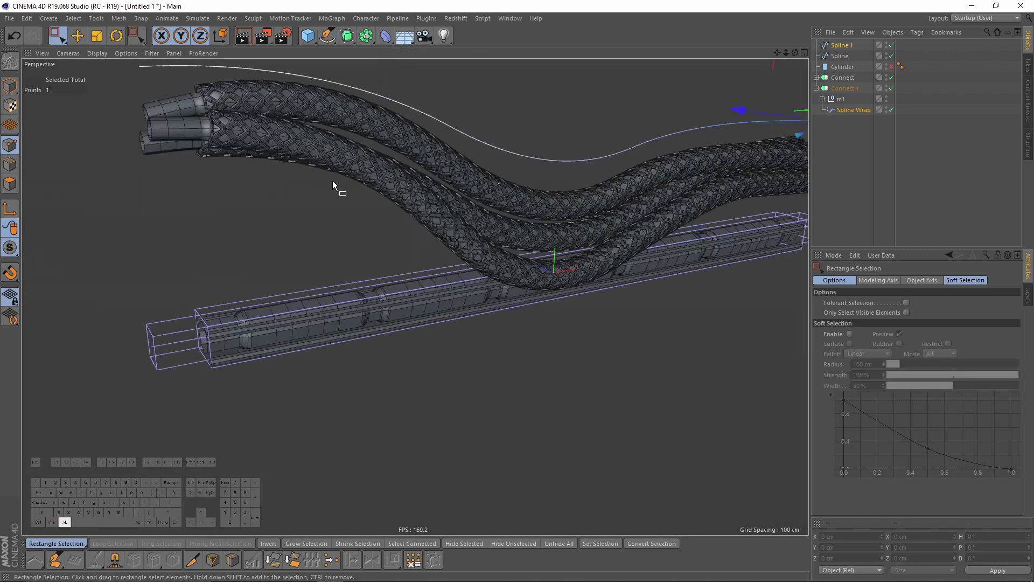
alt+drag(332, 180, 752, 179)
click(857, 111)
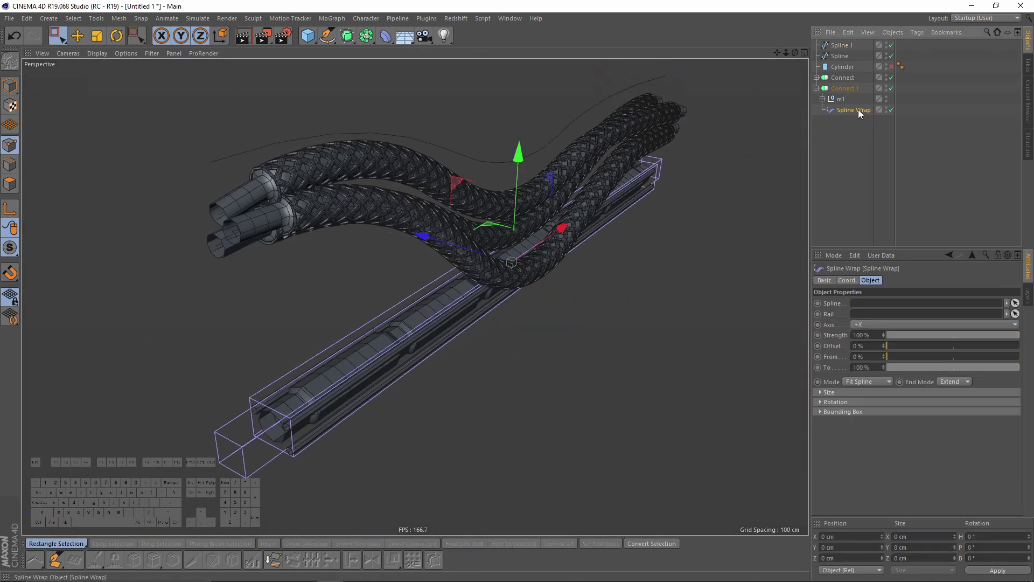
drag(841, 46, 906, 306)
alt+drag(548, 202, 473, 189)
alt+drag(542, 192, 567, 171)
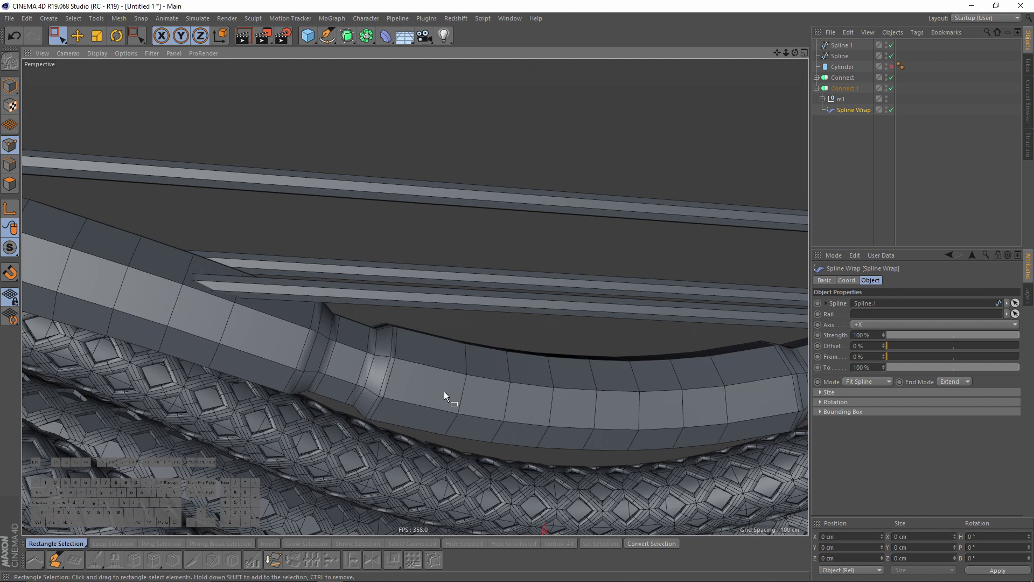
alt+drag(648, 464, 872, 70)
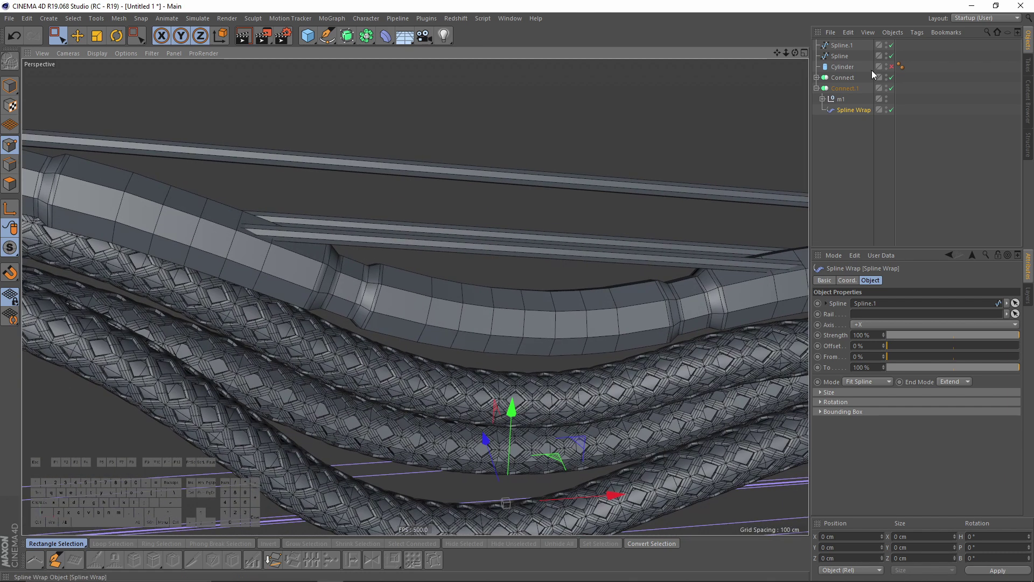
- Set the Height Segments of the three thin cylinders in m1 to 30
click(822, 99)
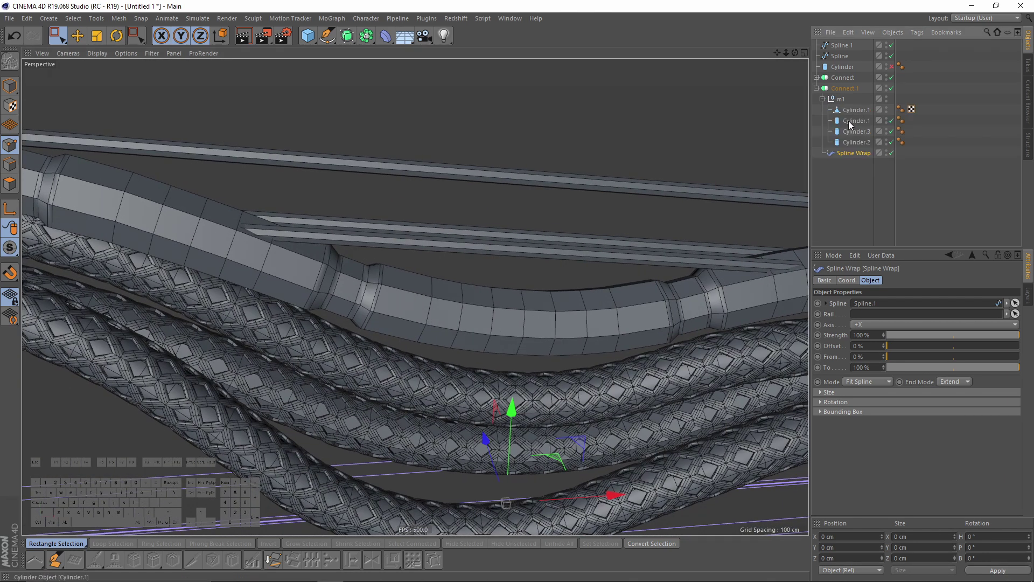
click(849, 121)
shift+click(856, 143)
scroll(568, 199, down, 3)
alt+drag(568, 199, 646, 226)
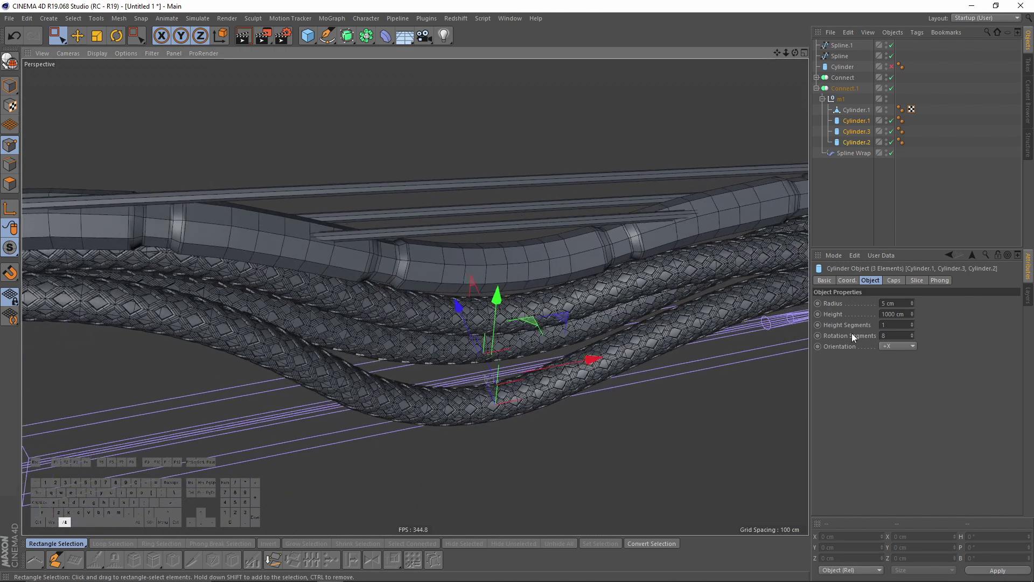
double_click(905, 324)
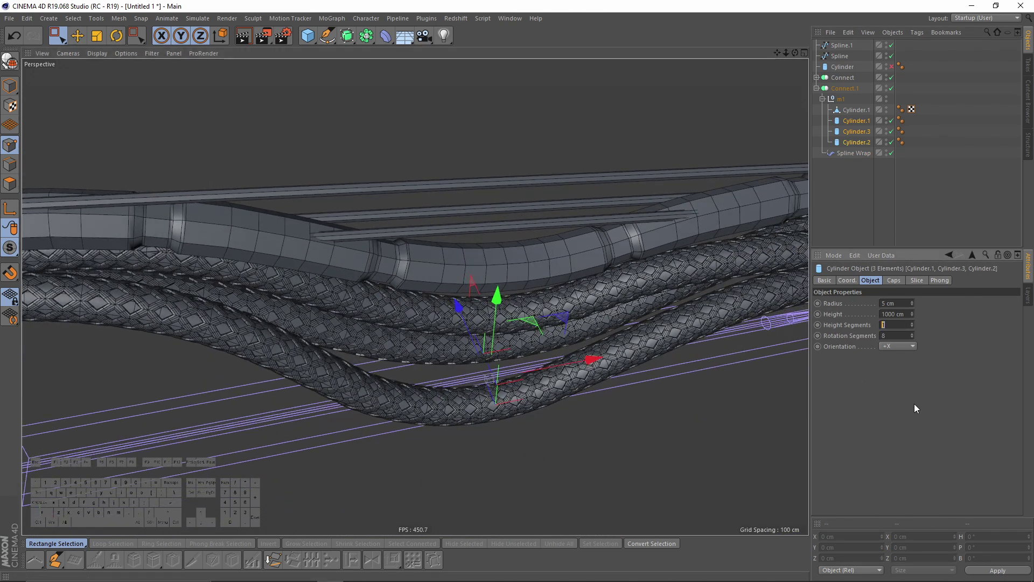
text(30)
key(Return)
alt+drag(496, 252, 482, 202)
alt+right_drag(431, 240, 455, 215)
alt+drag(456, 216, 560, 205)
- Reposition the three thin cylinders in m1 one by one against the main cable body
click(857, 121)
key(e)
scroll(596, 252, down, 5)
drag(609, 328, 607, 339)
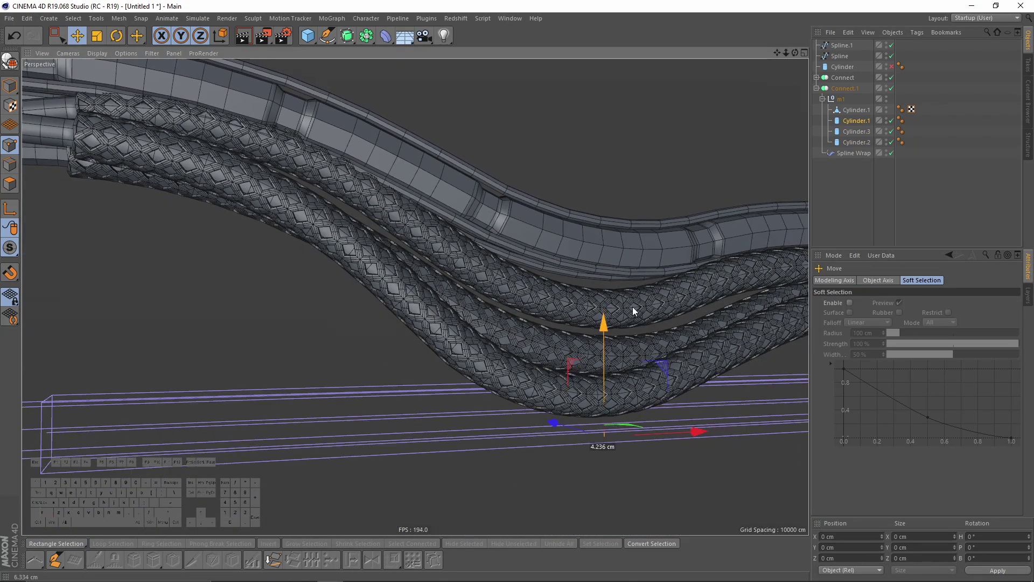
click(580, 294)
alt+drag(580, 292, 590, 297)
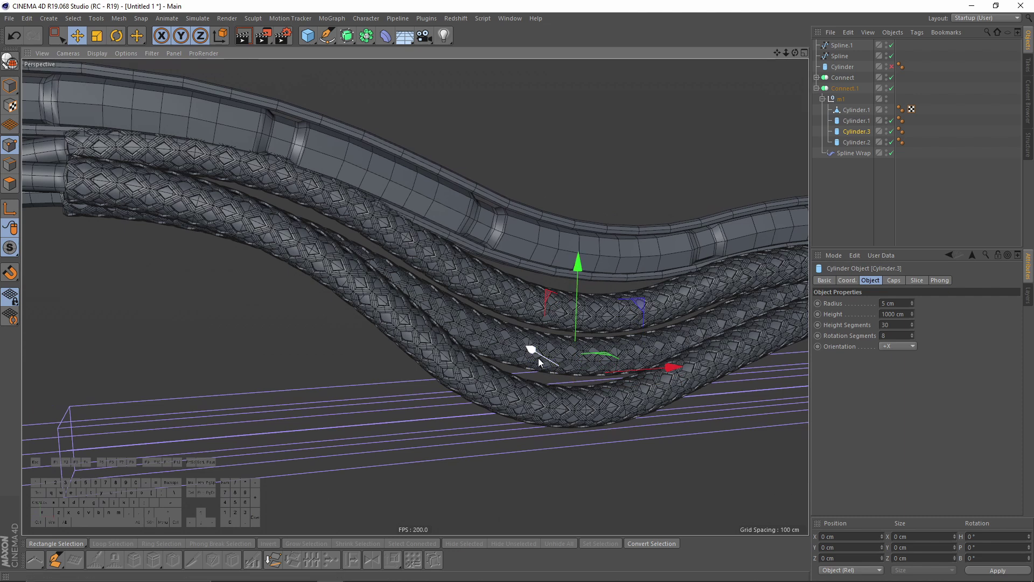
alt+drag(512, 270, 454, 286)
click(578, 366)
mouse_move(578, 366)
alt+mouse_down()
mouse_move(592, 367)
mouse_move(578, 361)
alt+mouse_up()
drag(608, 309, 609, 299)
drag(563, 362, 569, 368)
alt+drag(419, 277, 452, 272)
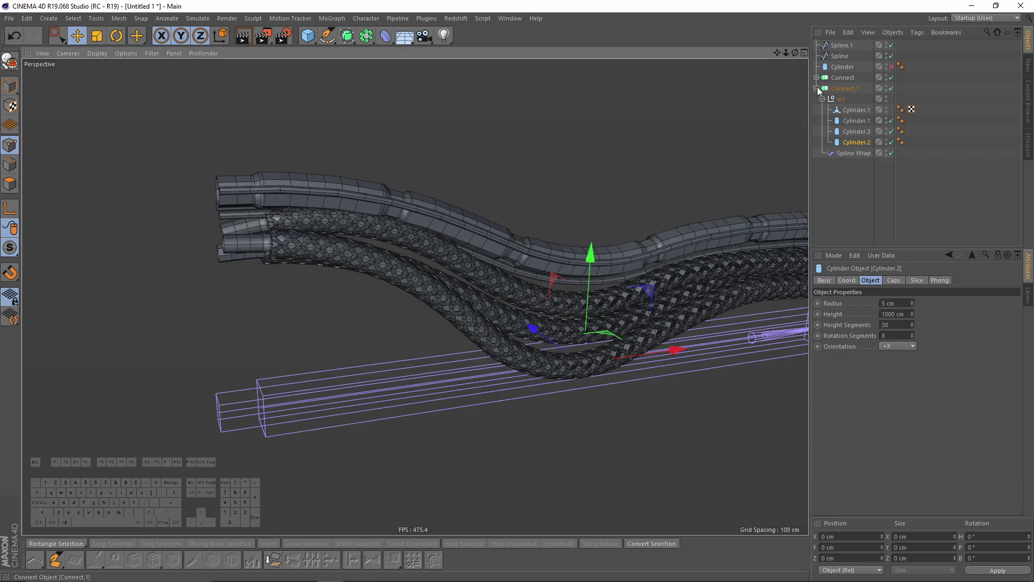
- Reposition the end points of Spline.1 to bring the m1 cable beside the braided cables
click(816, 87)
click(833, 45)
alt+drag(302, 161, 231, 152)
click(9, 146)
alt+drag(777, 208, 606, 184)
drag(676, 121, 377, 226)
key(0)
drag(288, 156, 388, 248)
drag(378, 215, 335, 133)
alt+middle_drag(334, 133, 655, 192)
alt+drag(194, 164, 447, 269)
drag(371, 238, 350, 235)
alt+drag(539, 162, 173, 126)
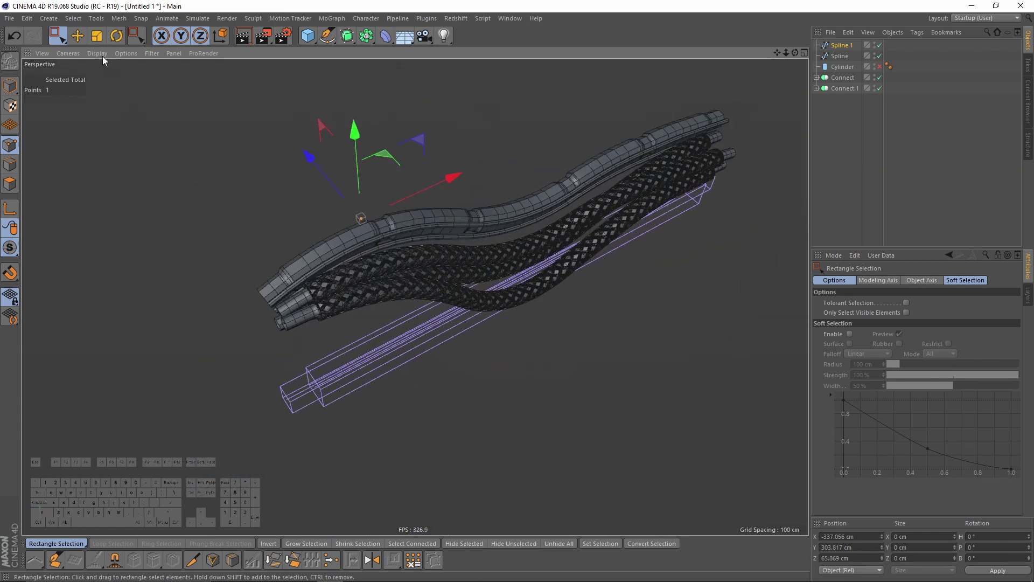
- Reposition the middle point of Spline.1 toward the braided cables, using a temporary wireframe display to see the curve
click(97, 53)
click(122, 146)
key(ctrl+a)
alt+drag(590, 222, 424, 177)
click(369, 126)
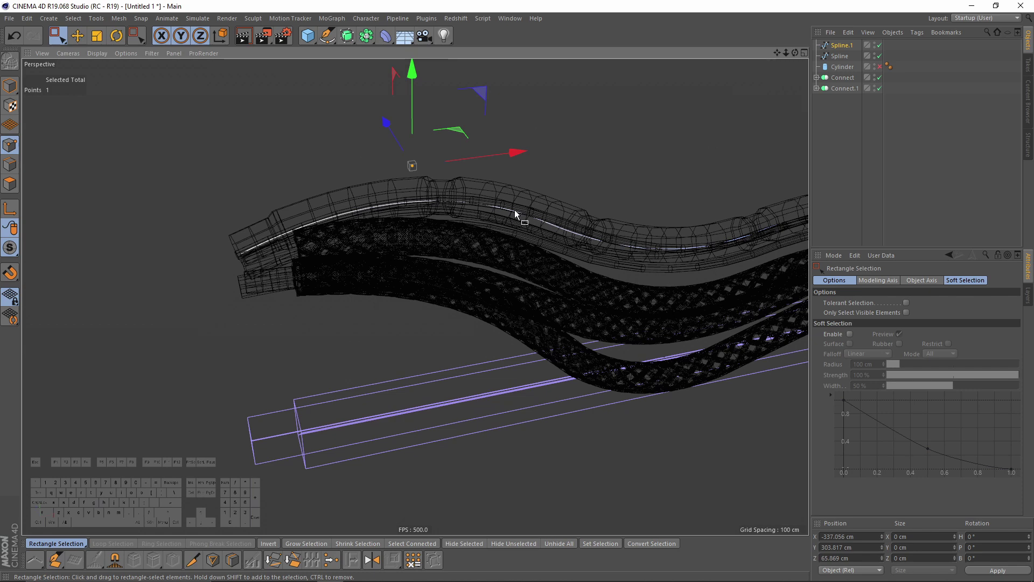
key(n)
key(b)
mouse_move(388, 136)
mouse_down()
mouse_move(426, 122)
mouse_move(330, 154)
mouse_move(521, 210)
mouse_move(468, 173)
mouse_move(370, 194)
mouse_move(397, 185)
mouse_up()
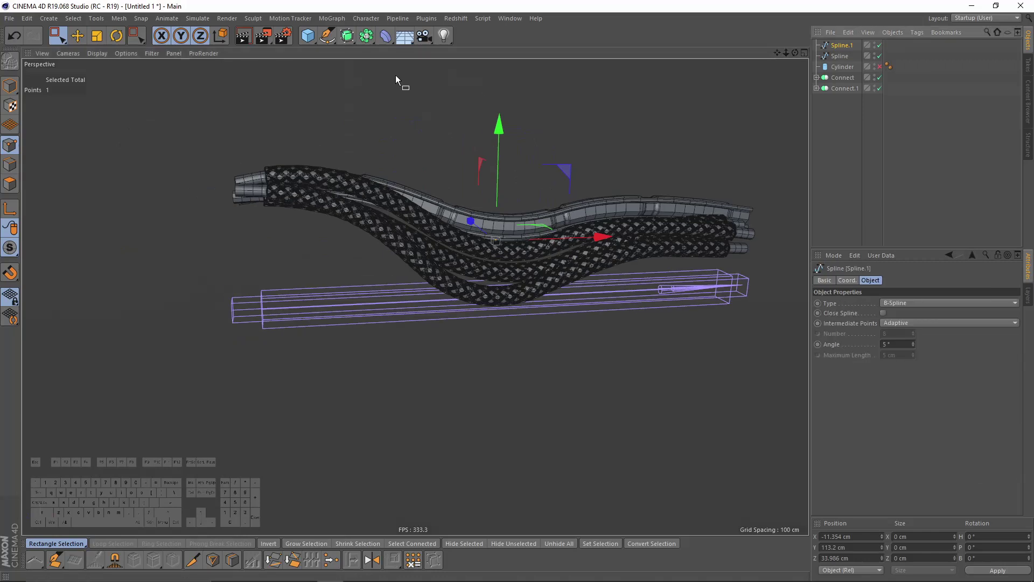
- Draw a second five-point segment in Spline.1 below the braided cables in the Front view, following their curve
click(10, 86)
click(328, 35)
middle_click(574, 427)
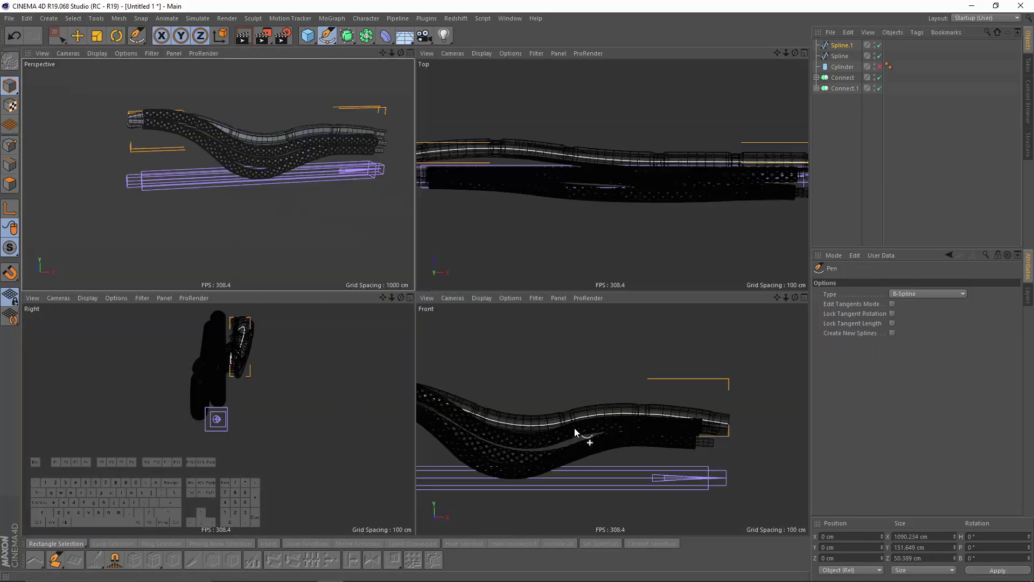
middle_click(574, 428)
scroll(463, 355, down, 2)
scroll(172, 316, up, 2)
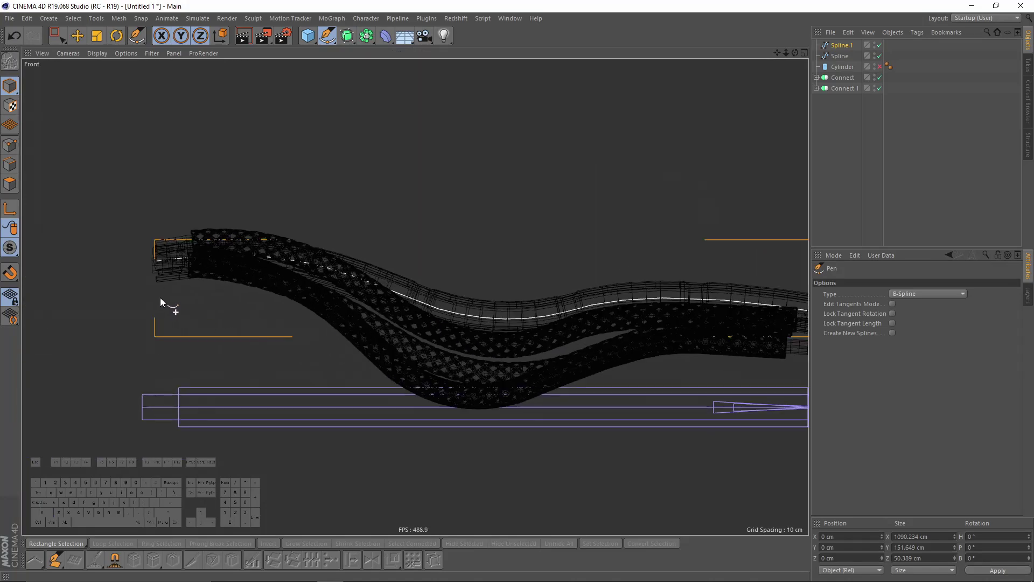
click(157, 290)
click(243, 299)
click(472, 440)
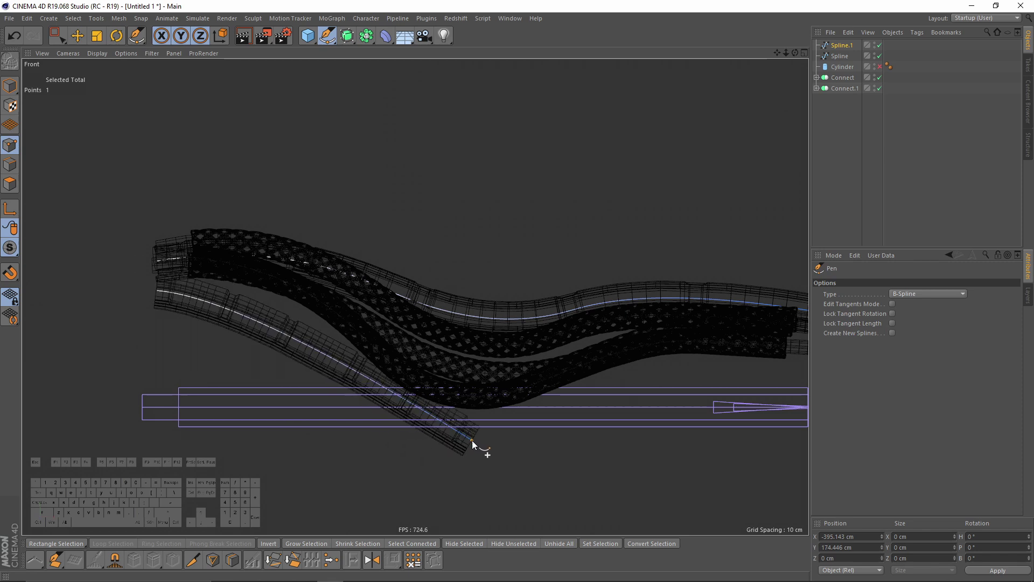
click(632, 377)
click(794, 368)
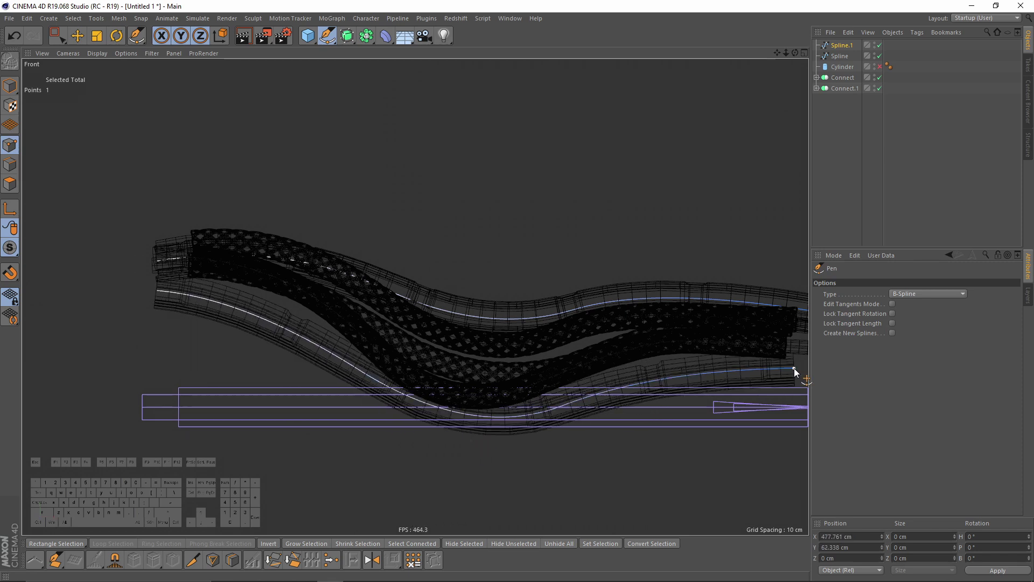
- Move the new segment's right-end point beside the other cable ends, to about Y 127 cm and Z -97 cm
middle_click(758, 379)
middle_click(411, 231)
key(e)
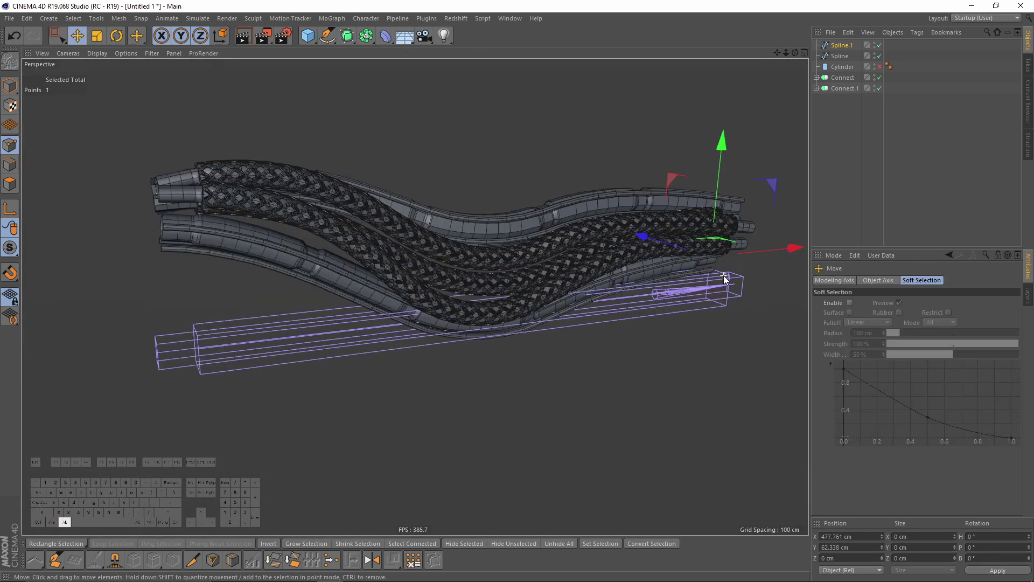
alt+right_drag(723, 276, 746, 275)
drag(649, 238, 676, 246)
drag(751, 184, 681, 200)
alt+drag(641, 272, 558, 201)
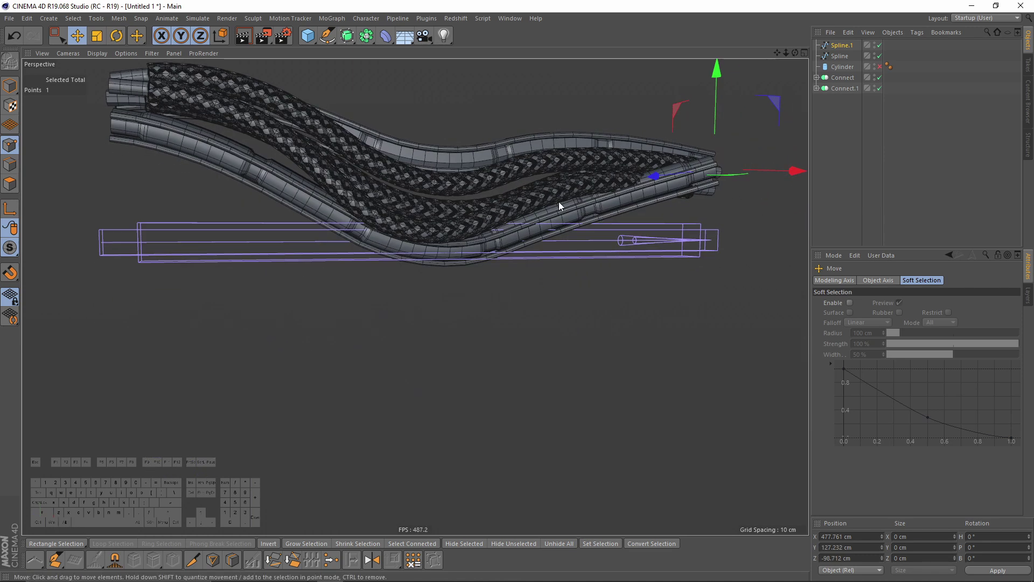
- Hide both Spline Wrap cages in the viewport
click(817, 77)
click(817, 109)
click(856, 99)
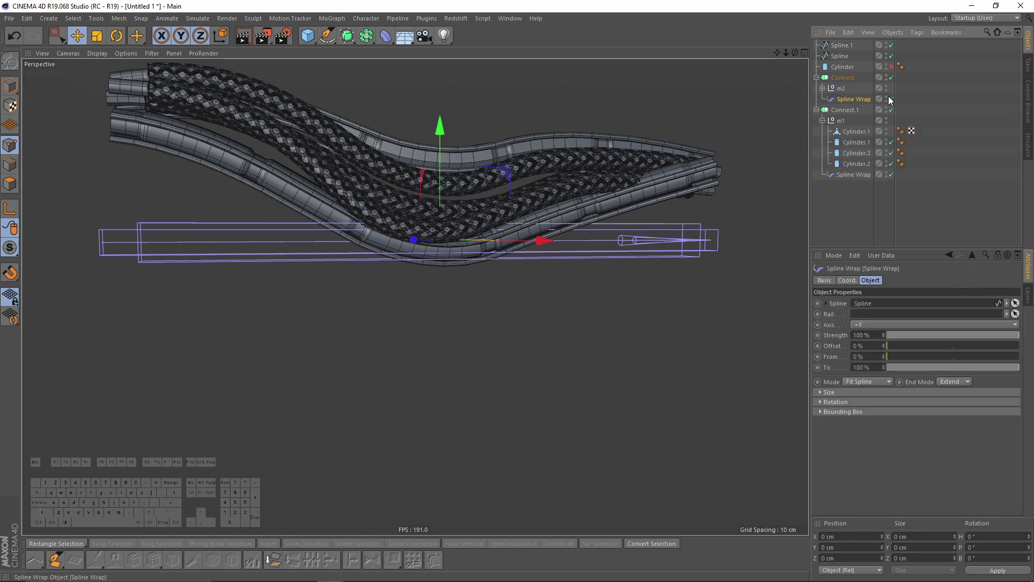
double_click(887, 172)
alt+drag(485, 229, 689, 222)
- Reposition the lower segment's middle point so its dip follows the braided cables more closely
click(842, 45)
alt+right_drag(431, 259, 522, 218)
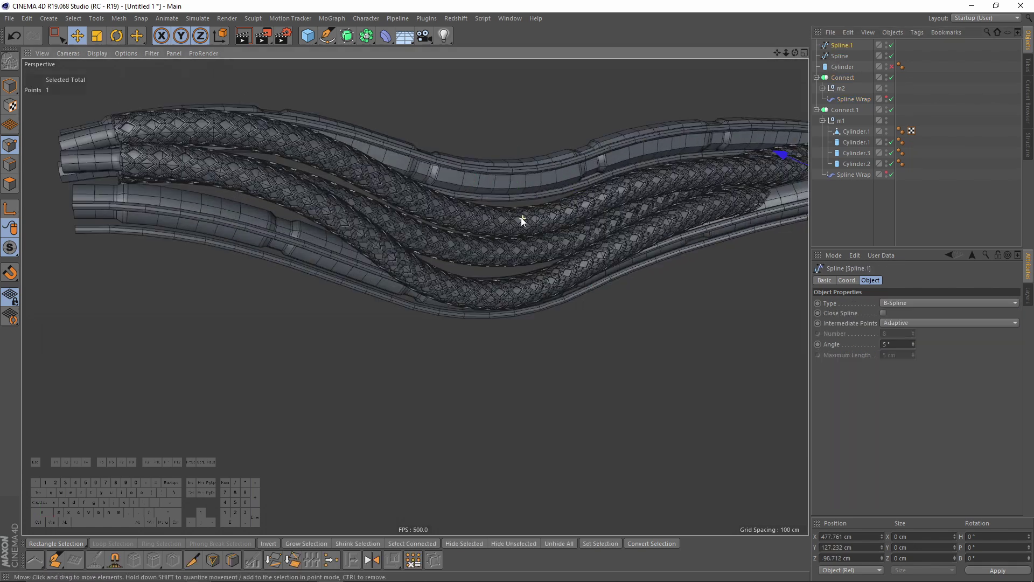
alt+middle_drag(521, 218, 339, 226)
key(space)
drag(534, 312, 456, 232)
alt+drag(469, 245, 560, 253)
click(388, 344)
drag(340, 307, 434, 301)
drag(434, 261, 433, 289)
alt+drag(416, 297, 421, 254)
- Switch the Perspective view to Gouraud shading without lines, adjust its display options and examine the cable bundle close up
alt+right_drag(422, 250, 468, 241)
key(n)
key(a)
click(857, 216)
alt+drag(467, 241, 345, 227)
click(152, 54)
mouse_move(126, 53)
click(138, 164)
scroll(522, 235, up, 3)
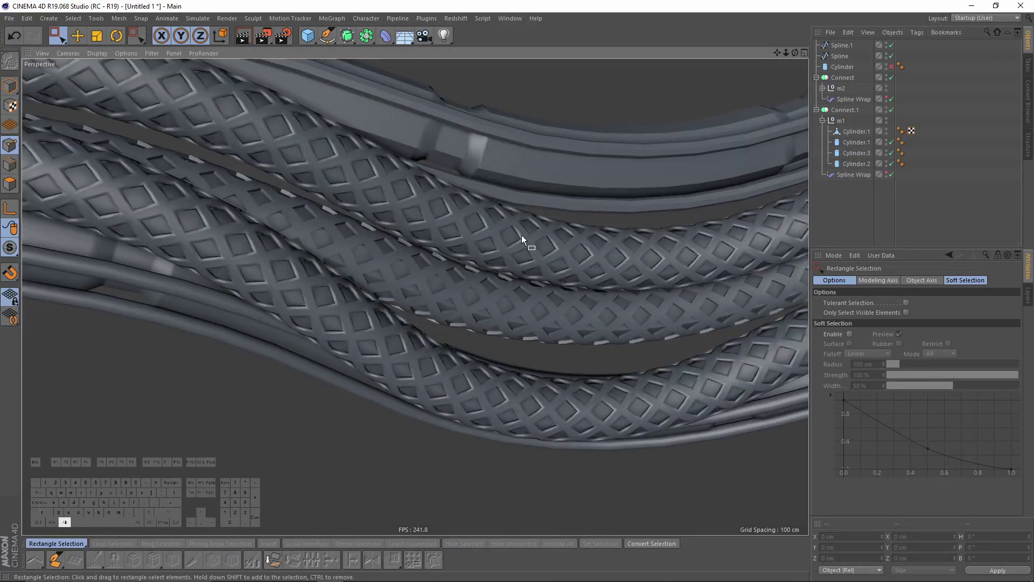
- Collapse both Connect hierarchies and make a Subdivision Surface the parent of the braided cables' Connect object
click(817, 109)
click(816, 77)
alt+right_drag(641, 156, 545, 197)
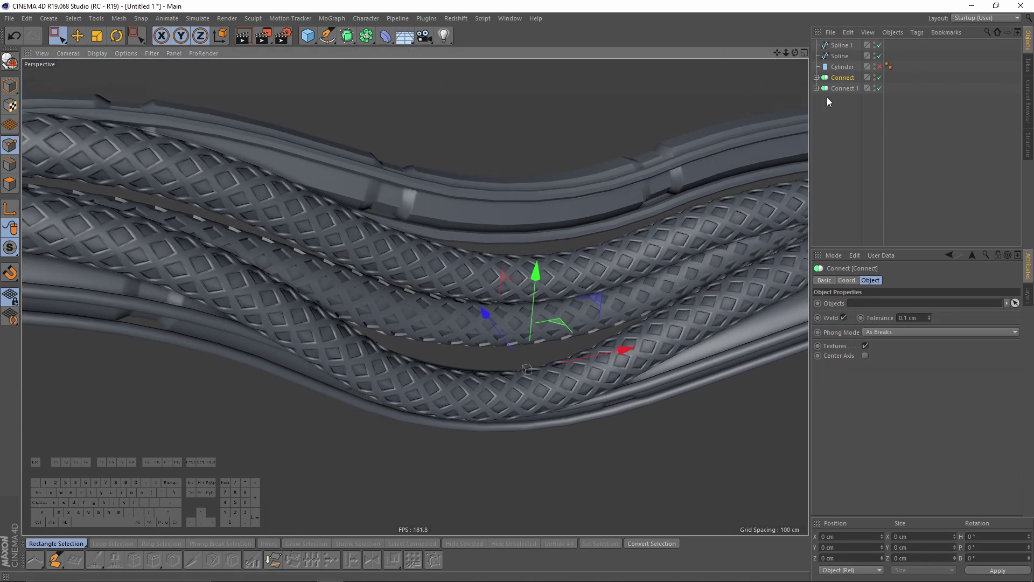
alt+click(348, 36)
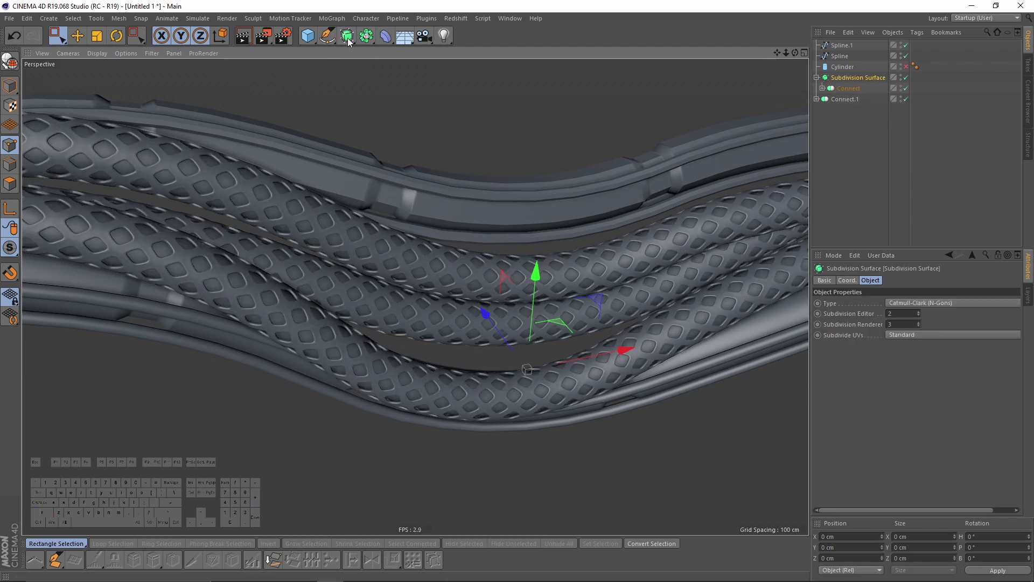
alt+drag(473, 286, 451, 260)
alt+right_drag(448, 317, 545, 287)
alt+drag(545, 288, 510, 295)
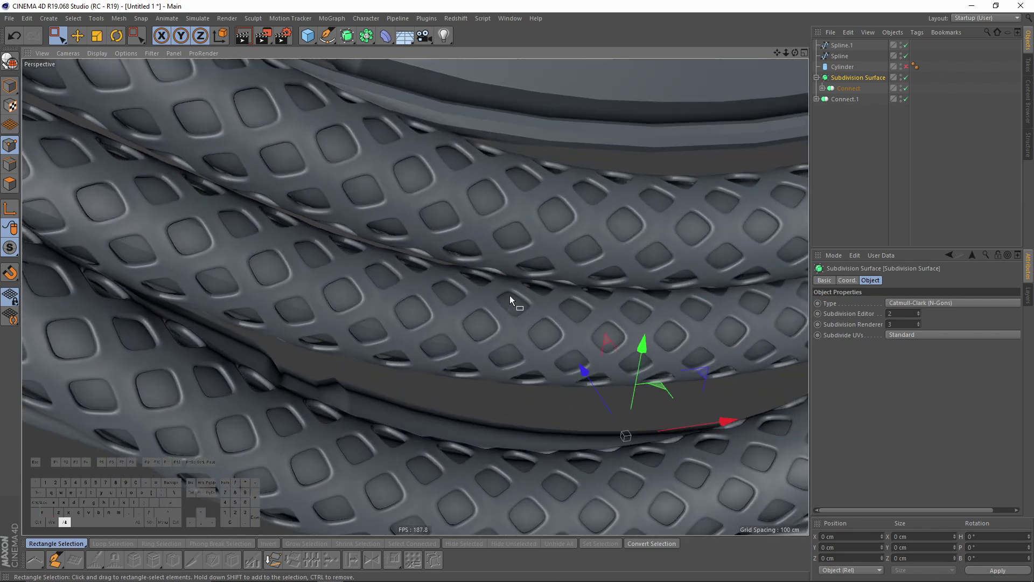
alt+right_drag(510, 296, 453, 295)
- Make a second Subdivision Surface the parent of Connect.1, which holds the ribbed cables, and inspect them close up
click(842, 99)
alt+right_drag(490, 226, 434, 225)
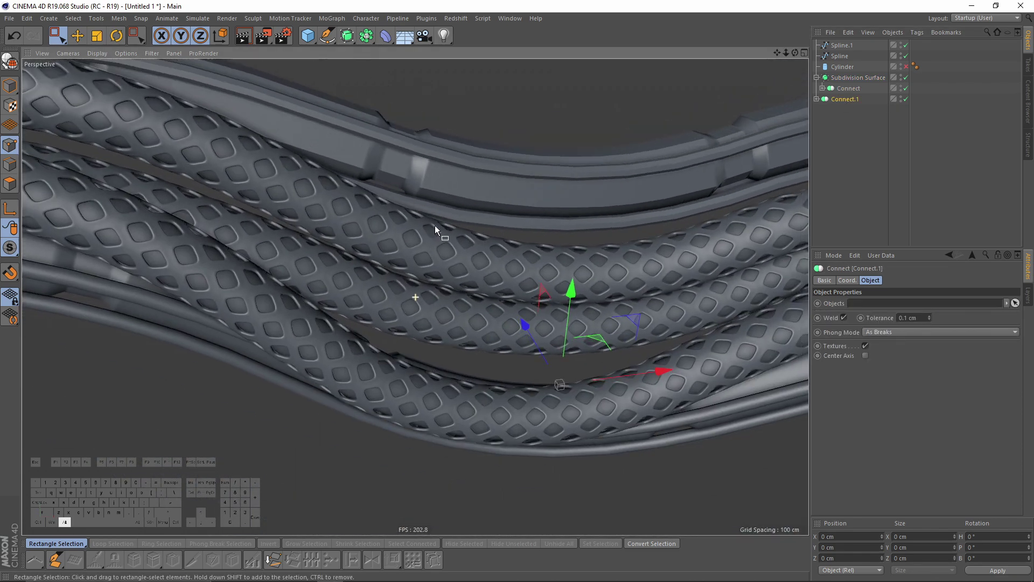
alt+click(348, 37)
alt+middle_drag(485, 192, 420, 260)
alt+drag(434, 261, 438, 341)
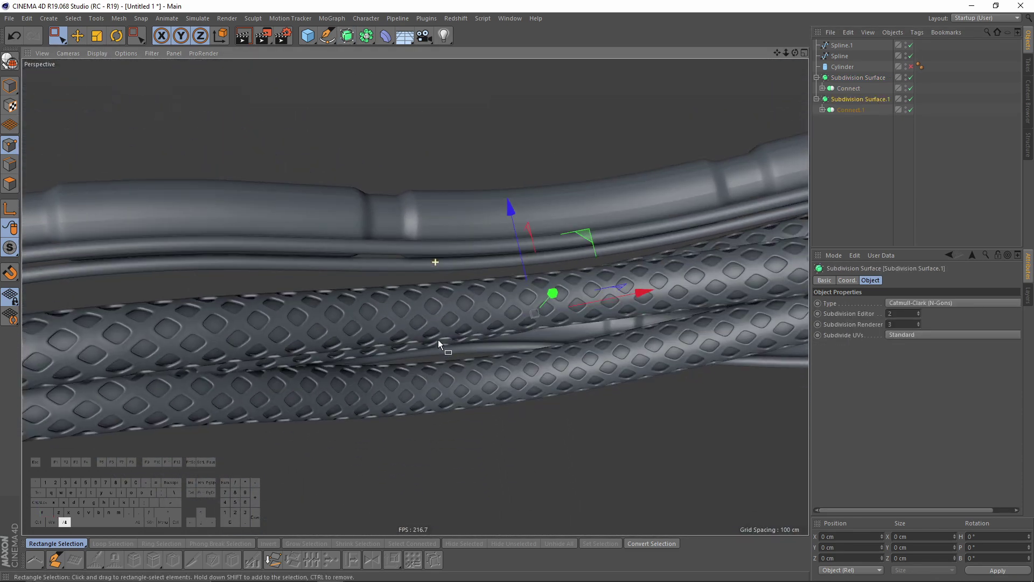
alt+right_drag(442, 192, 553, 183)
alt+drag(485, 207, 456, 203)
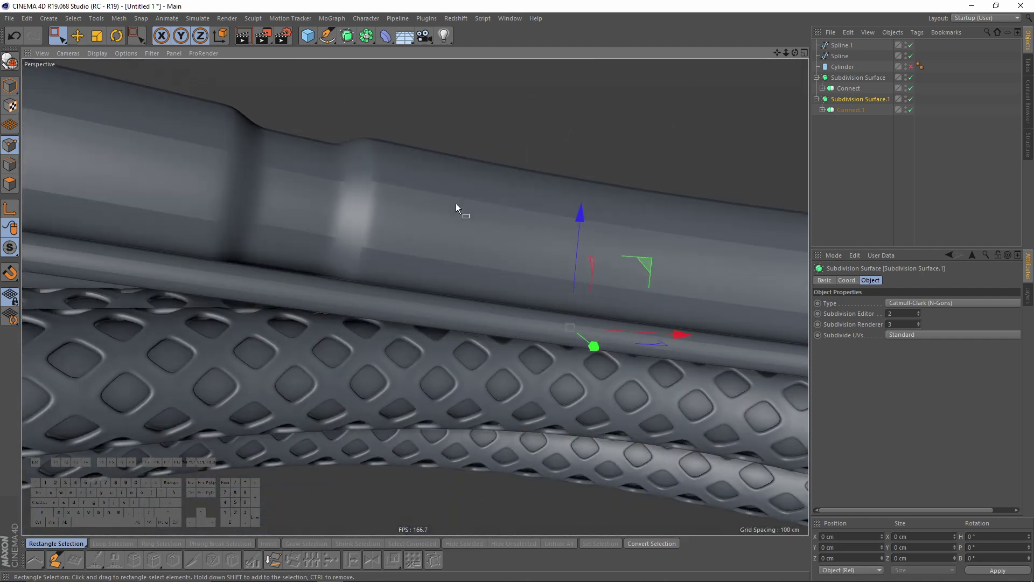
- Turn off Weld and set Phong Mode to Average on the ribbed cables' Connect.1 object
click(840, 110)
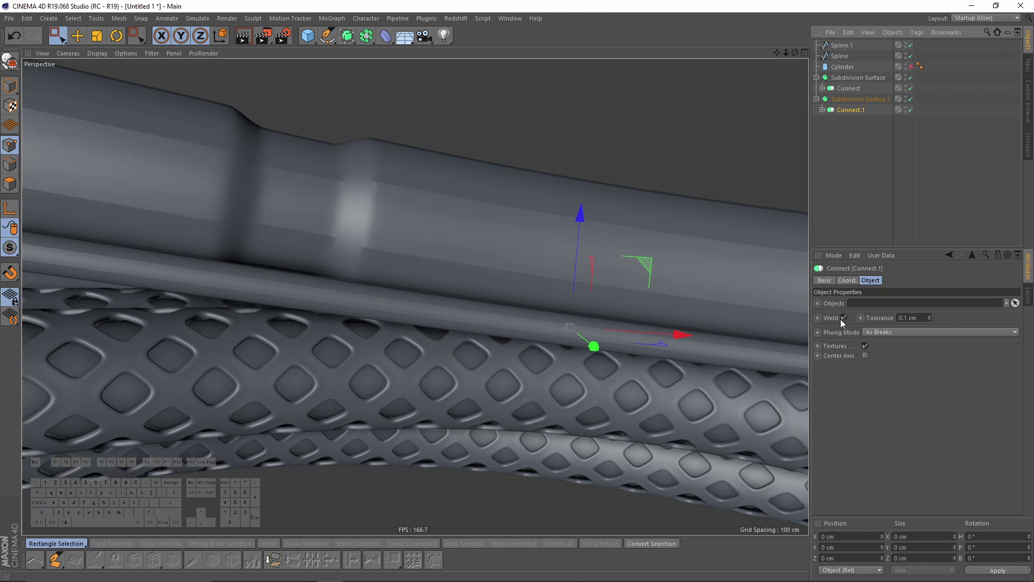
click(844, 318)
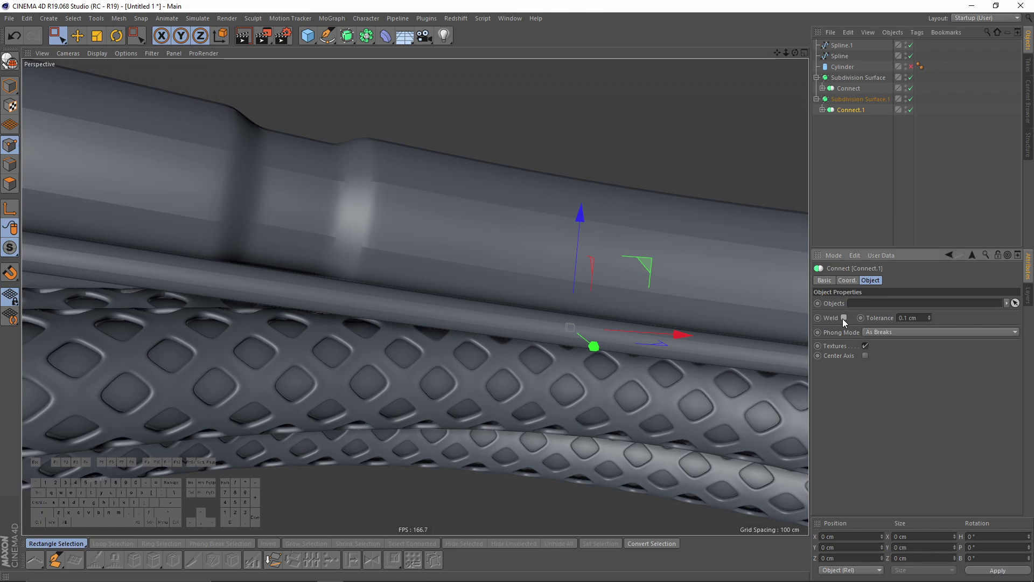
click(886, 332)
click(895, 354)
alt+right_drag(520, 280, 455, 279)
alt+drag(455, 280, 484, 179)
alt+drag(504, 231, 533, 228)
alt+middle_drag(534, 227, 562, 329)
alt+drag(562, 329, 517, 316)
- Turn off Weld and set Phong Mode to Average on the braided cables' Connect object
click(842, 87)
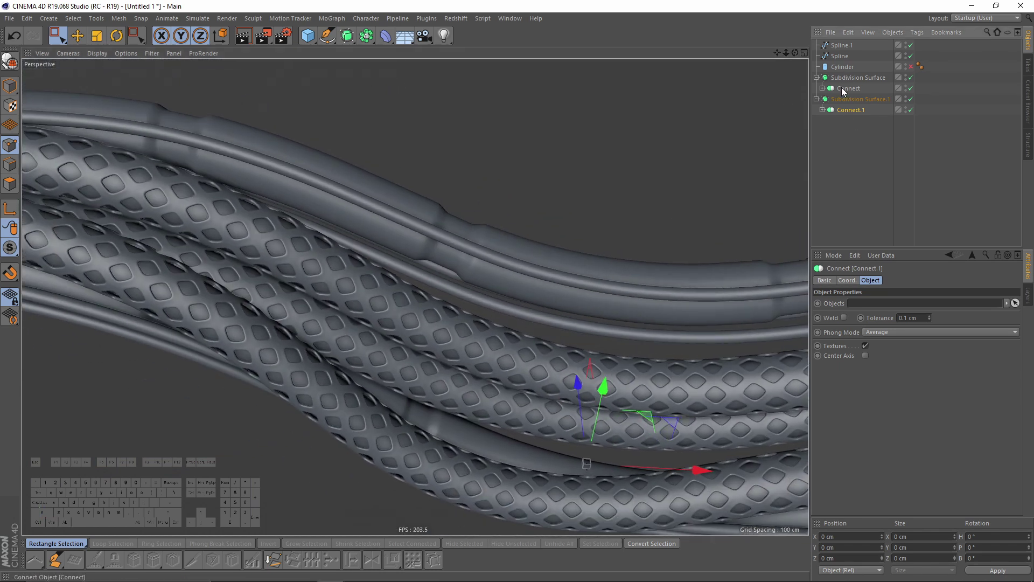
click(883, 331)
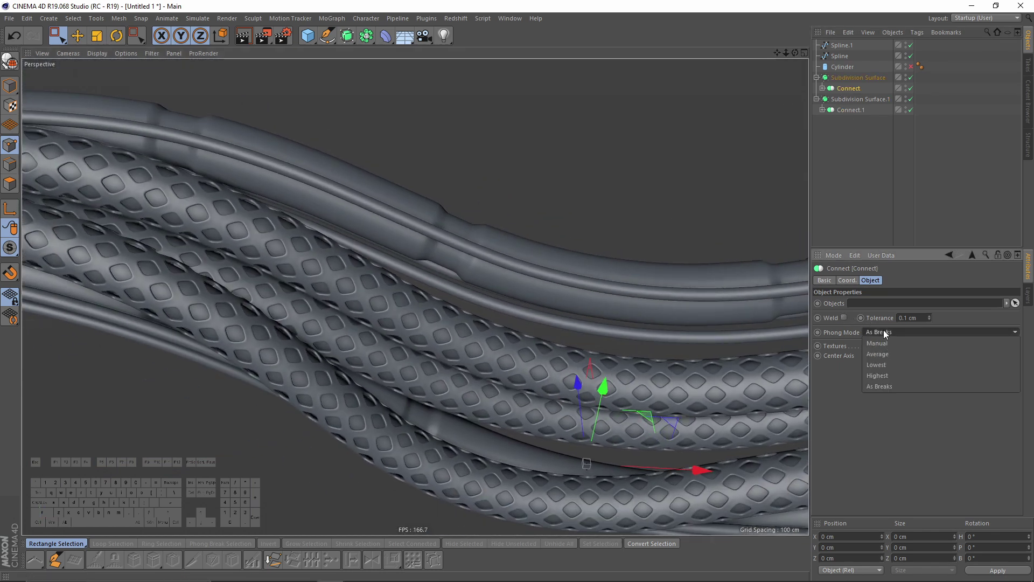
click(889, 354)
alt+middle_drag(362, 276, 348, 254)
alt+right_drag(348, 254, 273, 263)
alt+drag(273, 264, 338, 292)
alt+right_drag(338, 292, 496, 283)
alt+drag(497, 284, 460, 308)
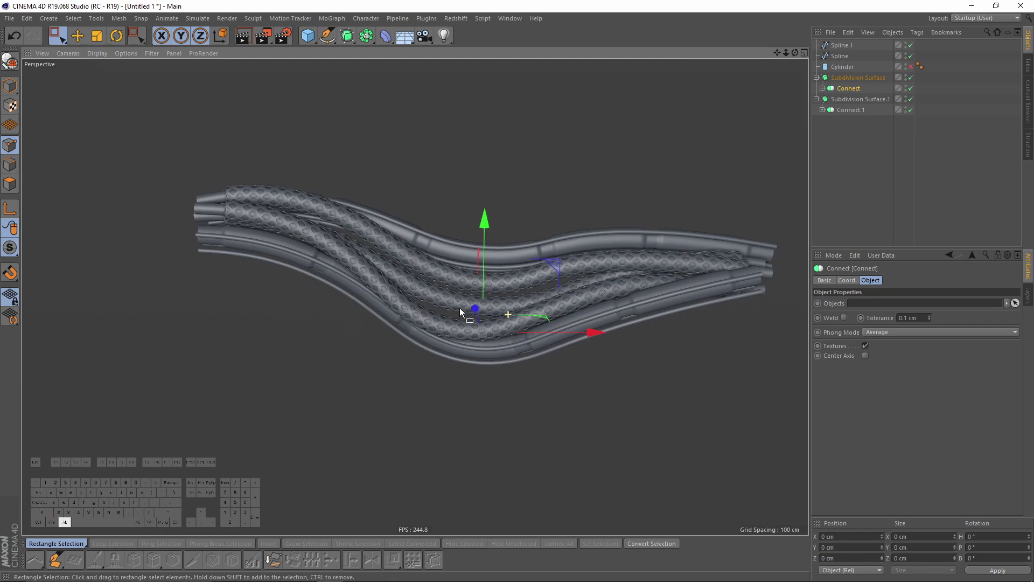
- Examine the smoothed cable bundle from several angles together with its splines and the contents of both Connect groups
click(933, 190)
alt+drag(492, 199, 538, 302)
click(822, 110)
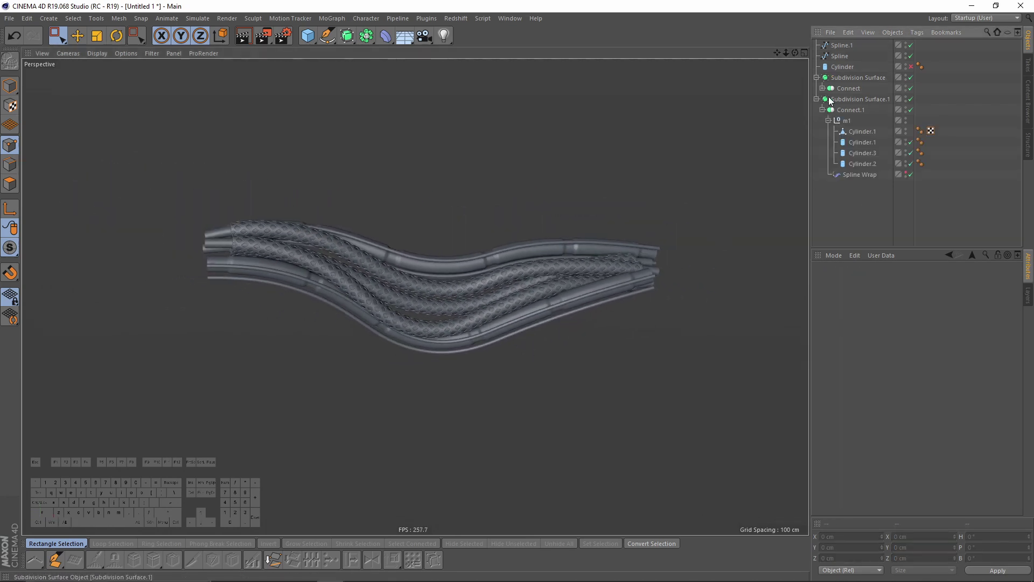
click(822, 89)
alt+drag(641, 239, 539, 169)
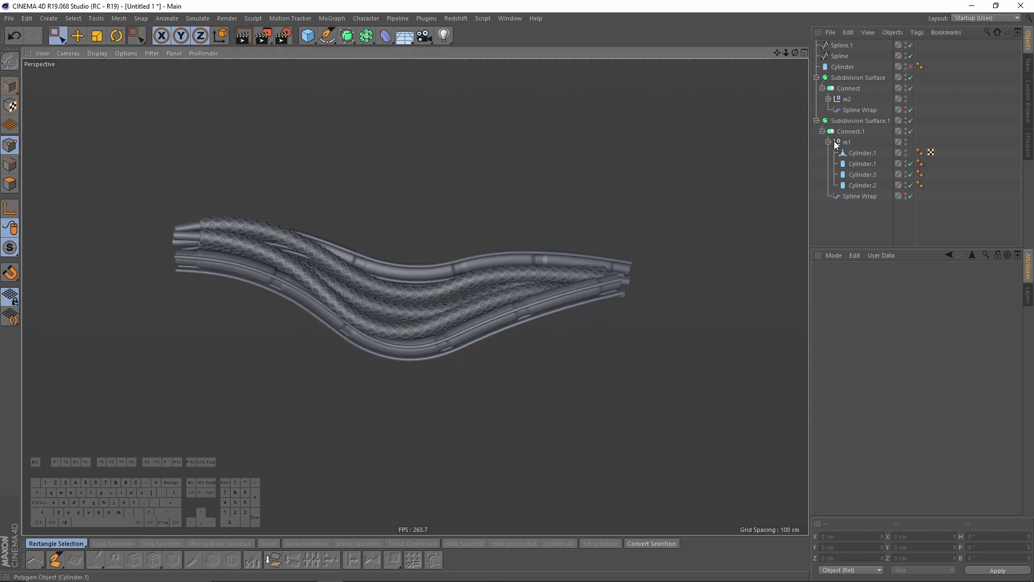
click(842, 45)
alt+drag(377, 259, 530, 231)
click(894, 219)
click(822, 131)
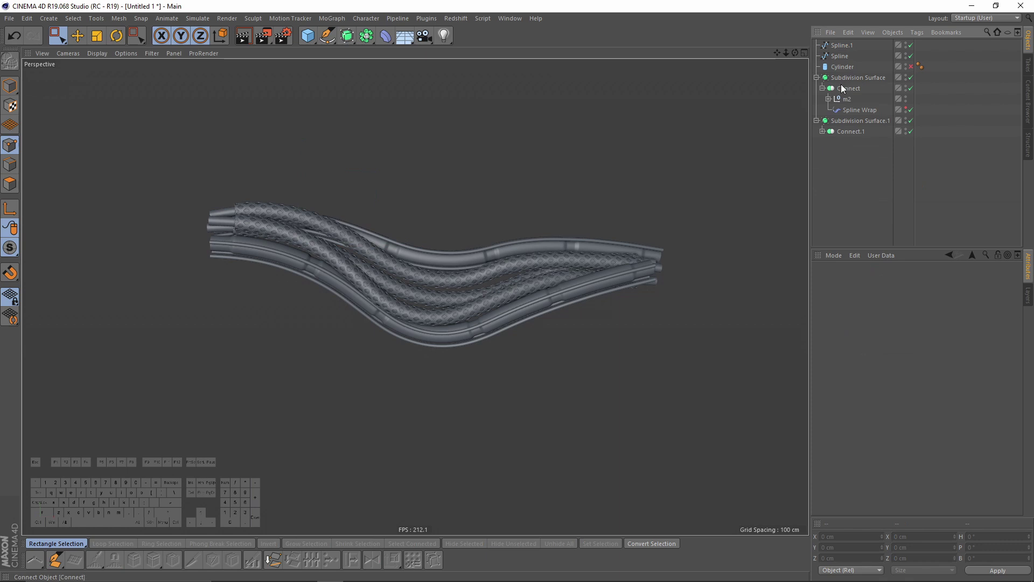
click(822, 88)
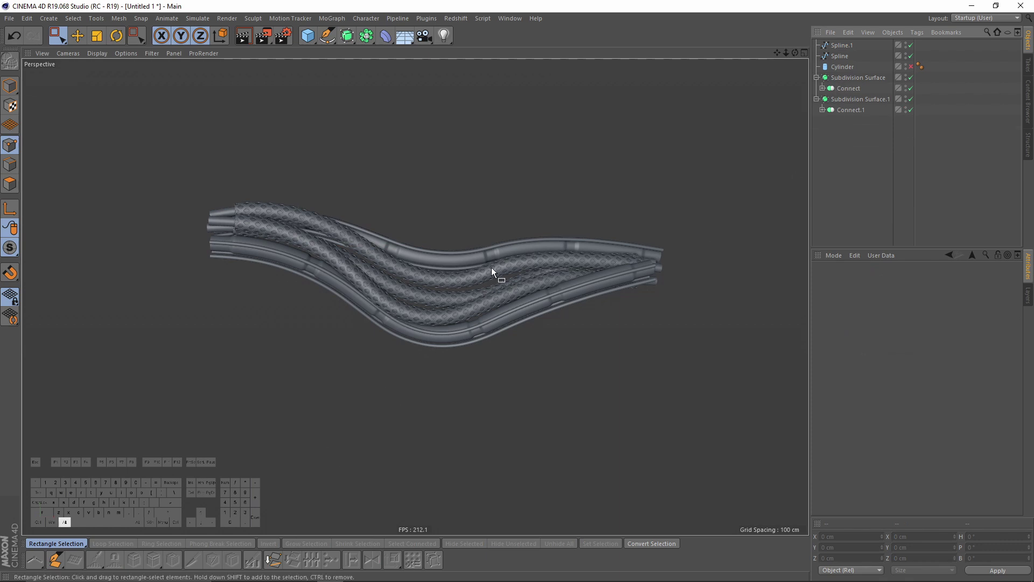
alt+middle_drag(492, 267, 444, 297)
click(842, 46)
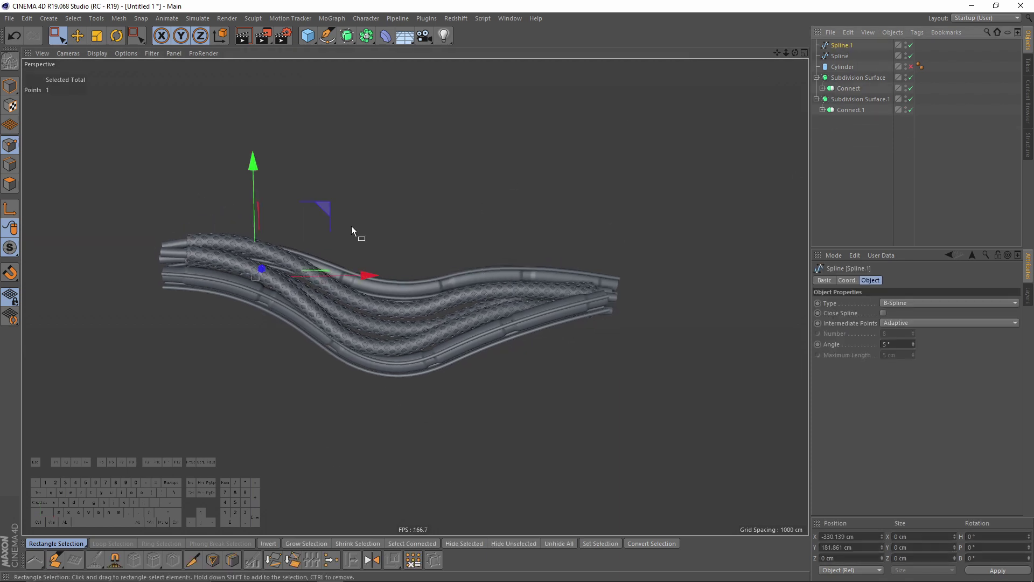
scroll(351, 225, up, 2)
click(857, 141)
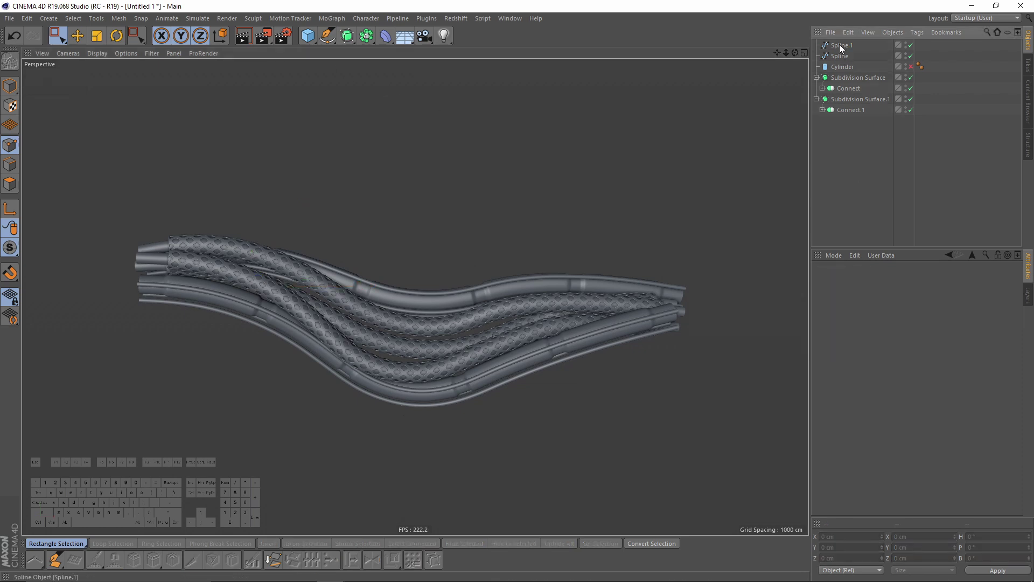
- Add a straight two-point segment to Spline.1 above the bundle with the Pen tool, ending at about X 482 cm, Y 232 cm
click(840, 45)
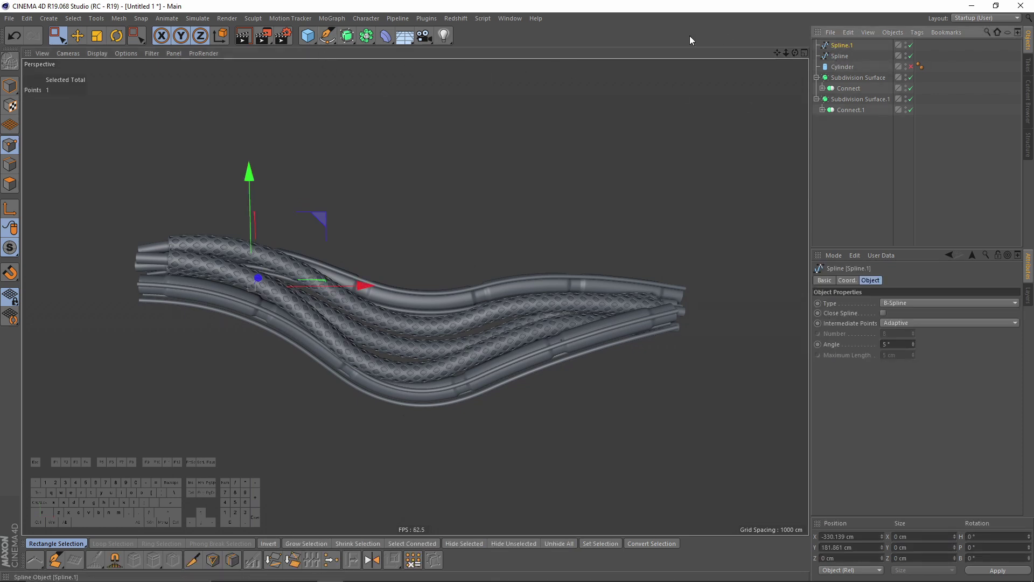
click(328, 37)
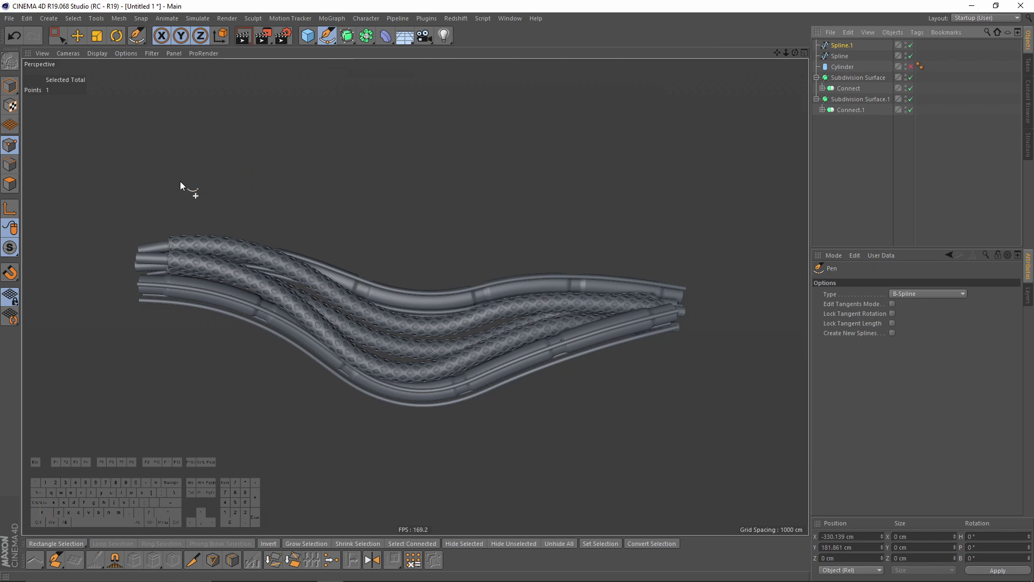
click(137, 154)
click(678, 260)
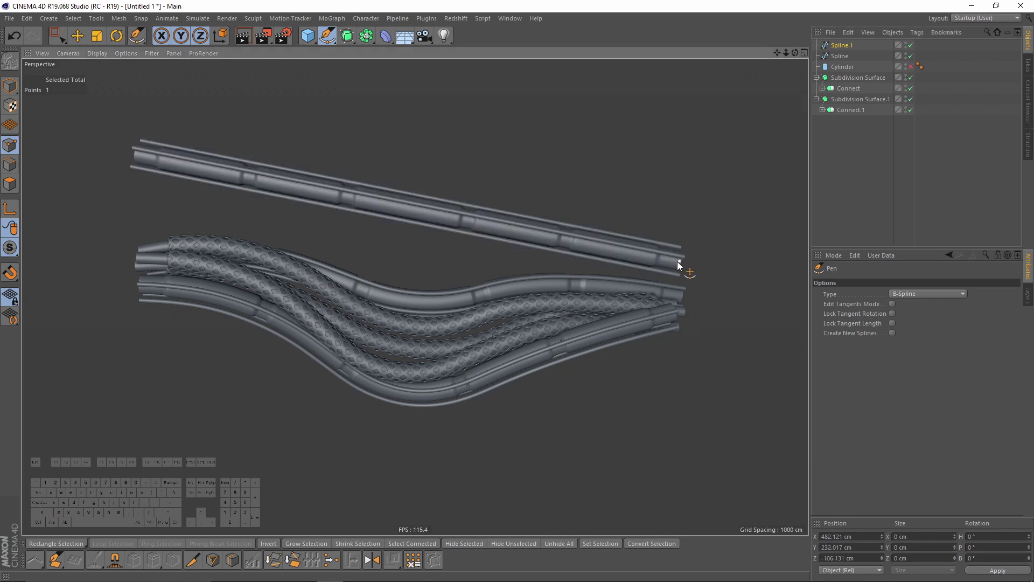
alt+middle_drag(730, 261, 596, 213)
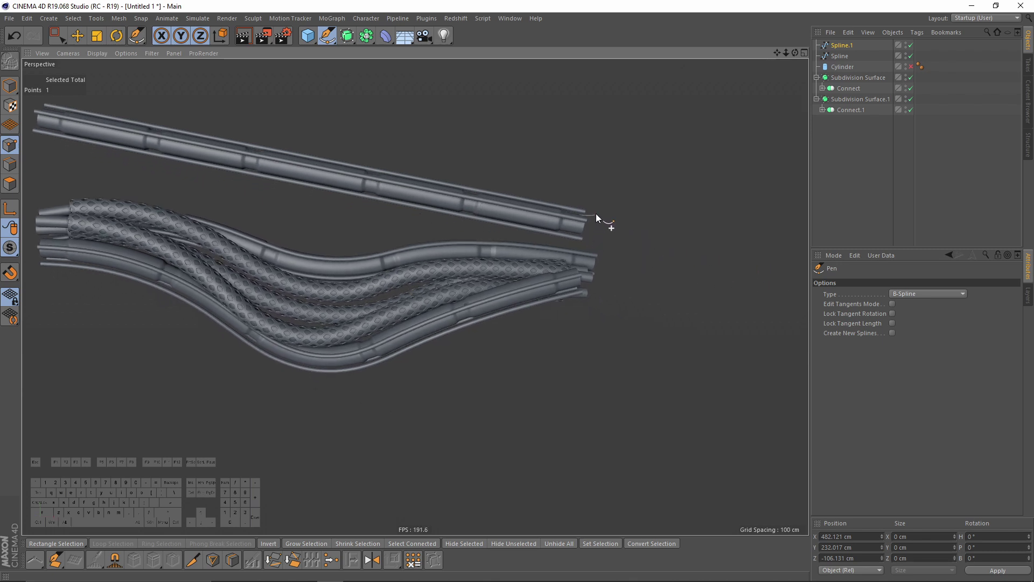
alt+drag(539, 176, 594, 207)
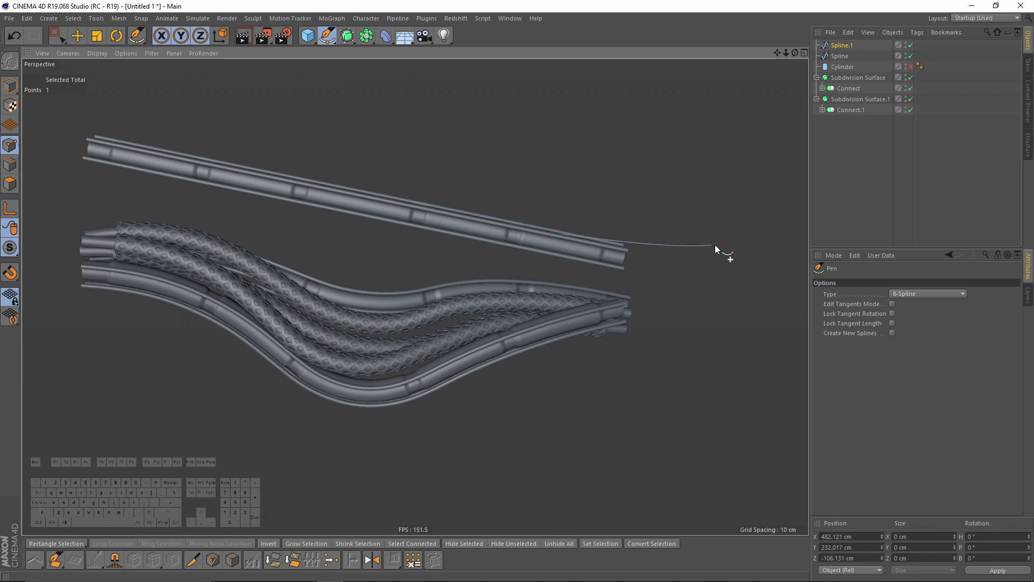
key(Escape)
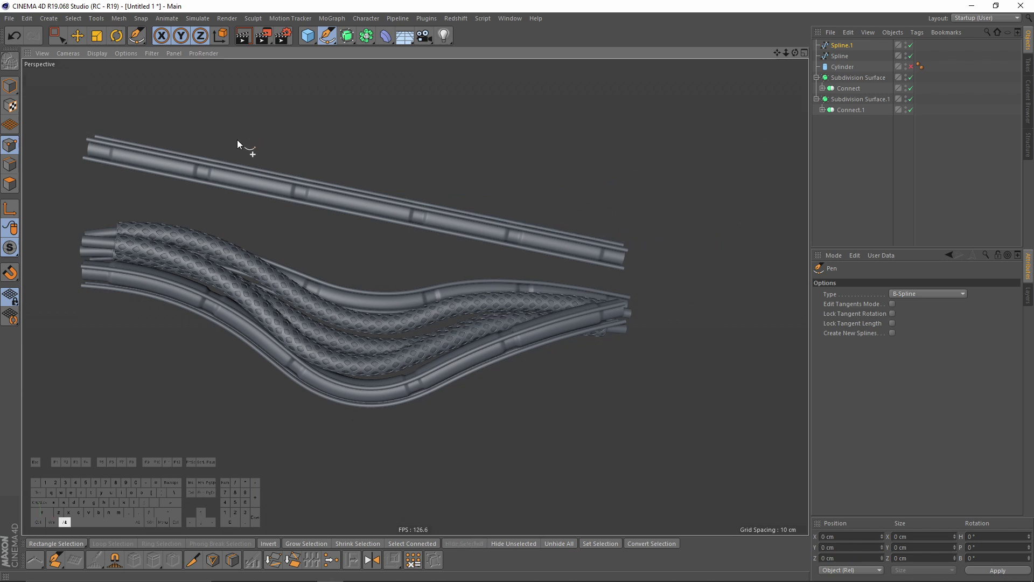
- Draw a three-point sagging segment in Spline.1 above the straight cable, ending at about X 279 cm, Y 580 cm
alt+middle_drag(125, 116, 121, 129)
click(104, 111)
click(345, 180)
click(522, 86)
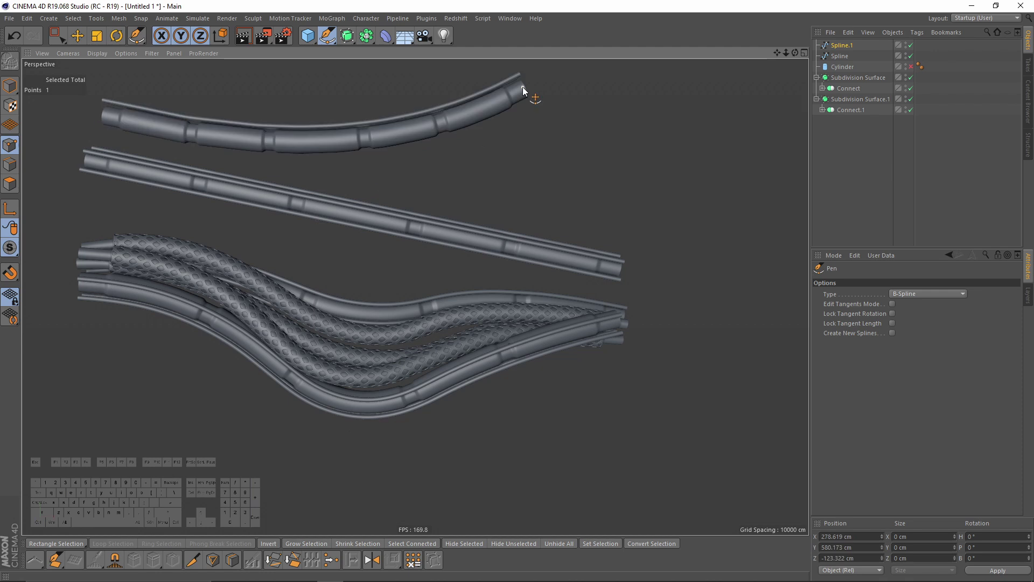
alt+middle_drag(542, 221, 497, 221)
key(Escape)
- Draw three parallel diagonal two-point segments in Spline.1 beside the existing cables, running down to the right
alt+drag(505, 189, 395, 189)
click(377, 159)
click(511, 328)
key(Escape)
click(405, 160)
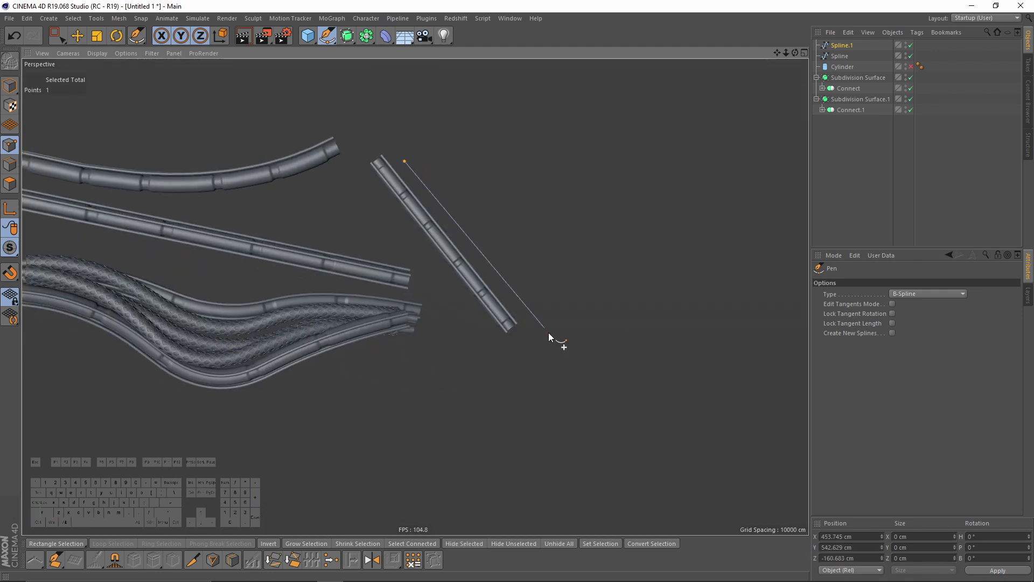
click(550, 333)
key(Escape)
click(434, 165)
click(574, 331)
key(Escape)
- Draw a curved three-point segment beside the diagonal cables and select its middle point
click(529, 223)
click(599, 339)
click(736, 344)
key(space)
drag(586, 255, 649, 343)
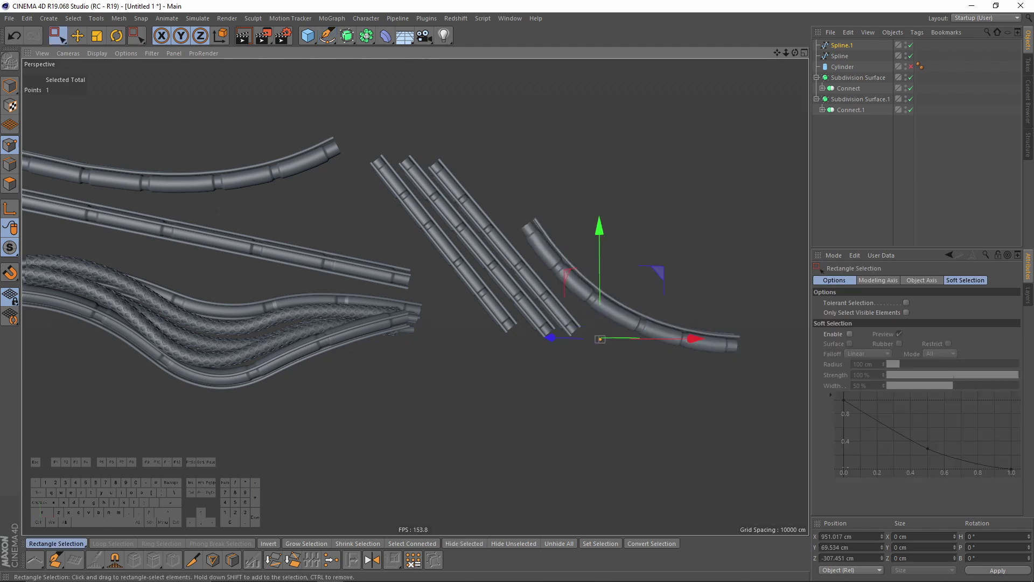
alt+drag(623, 275, 596, 252)
alt+right_drag(596, 252, 484, 234)
alt+drag(484, 234, 525, 247)
alt+right_drag(526, 246, 677, 156)
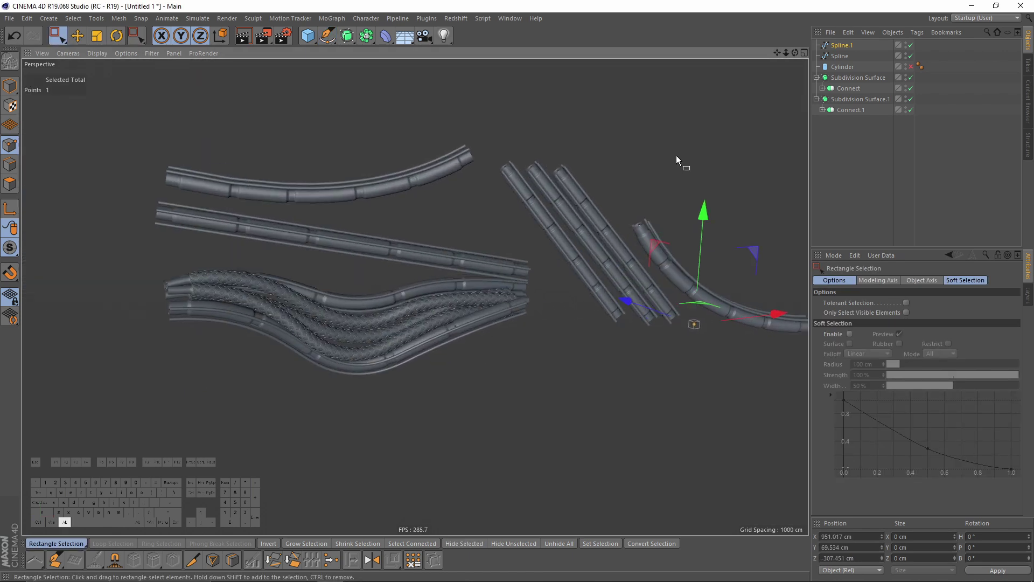
- Duplicate the braided cables' Subdivision Surface group below Subdivision Surface.1 and expand the copy down to its Spline Wrap
click(837, 100)
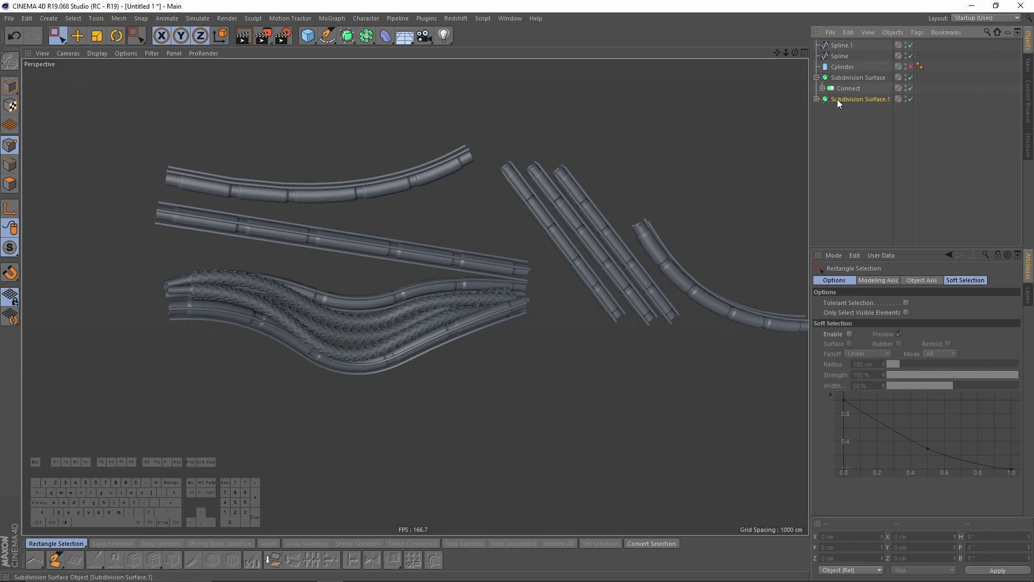
click(910, 98)
click(910, 99)
click(826, 79)
click(816, 78)
ctrl+drag(855, 79, 846, 99)
click(818, 99)
click(824, 109)
alt+middle_drag(517, 178, 641, 179)
- Clear the Spline link in the copied braided cable's Spline Wrap
click(860, 131)
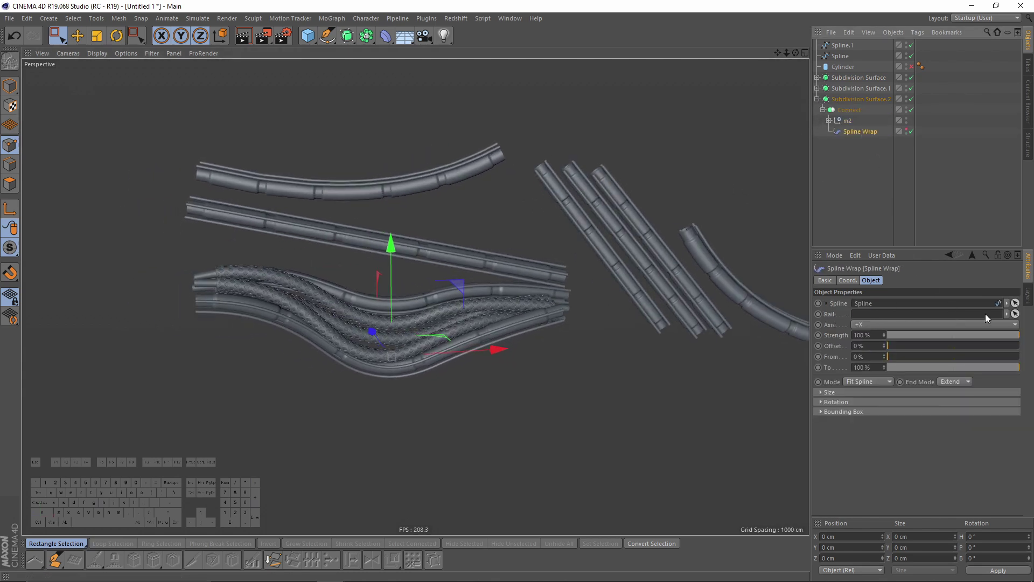
click(1007, 303)
click(1004, 316)
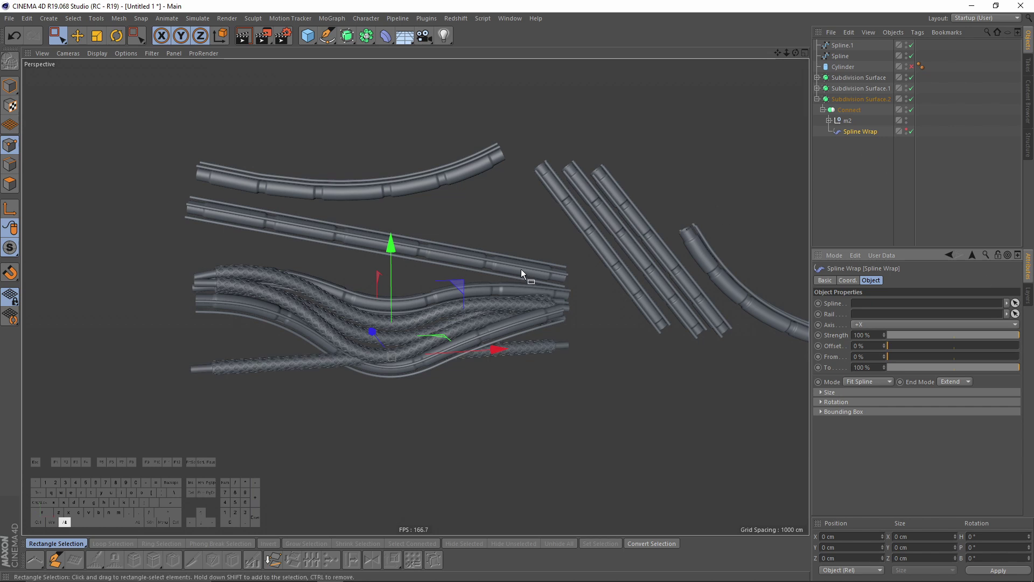
- Draw a new four-point B-Spline above all the cables, rising to a crest and falling toward the right
alt+middle_drag(522, 270, 506, 231)
click(327, 35)
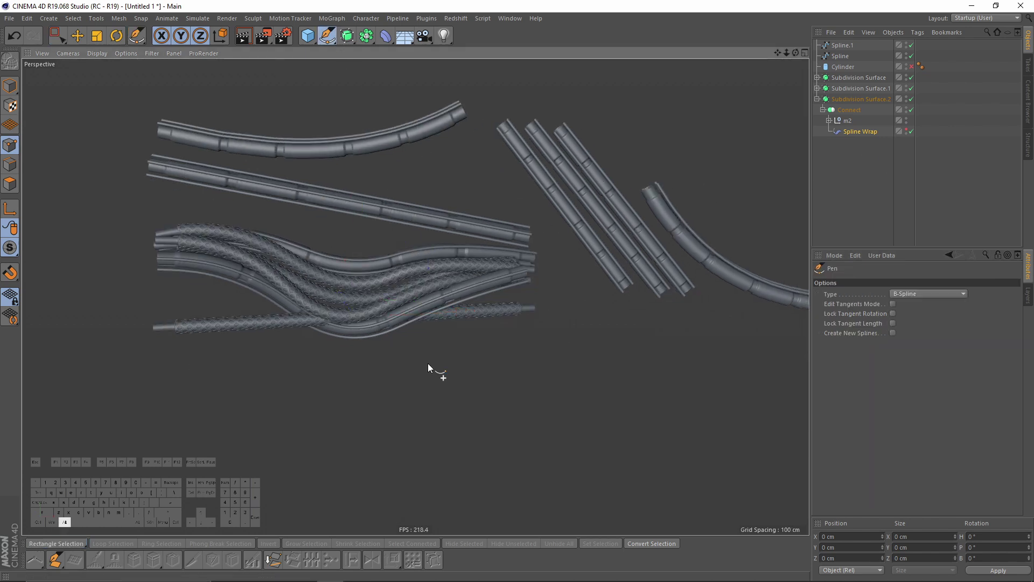
scroll(315, 281, down, 2)
alt+middle_drag(315, 282, 317, 349)
click(176, 172)
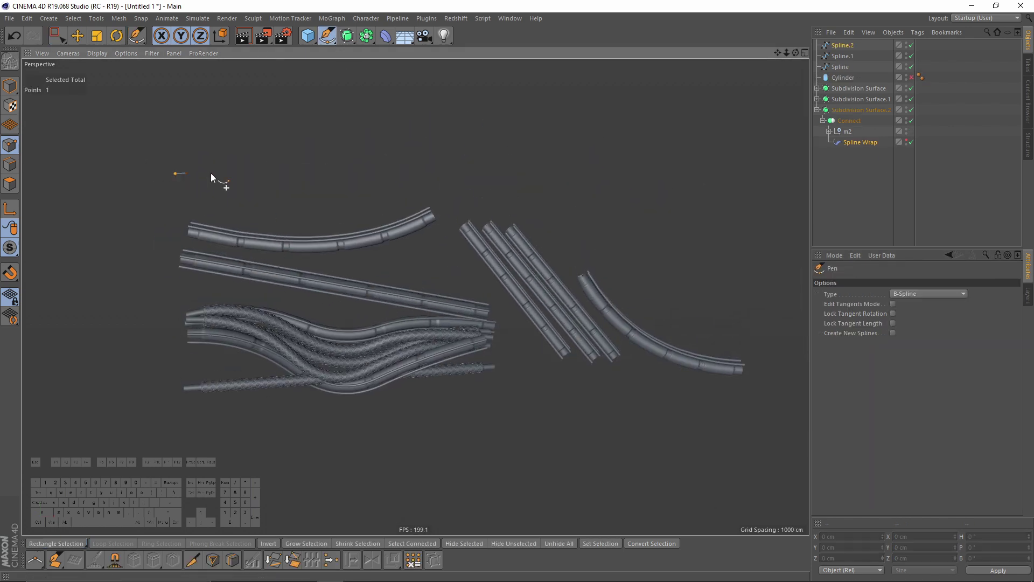
click(438, 108)
click(609, 234)
click(794, 243)
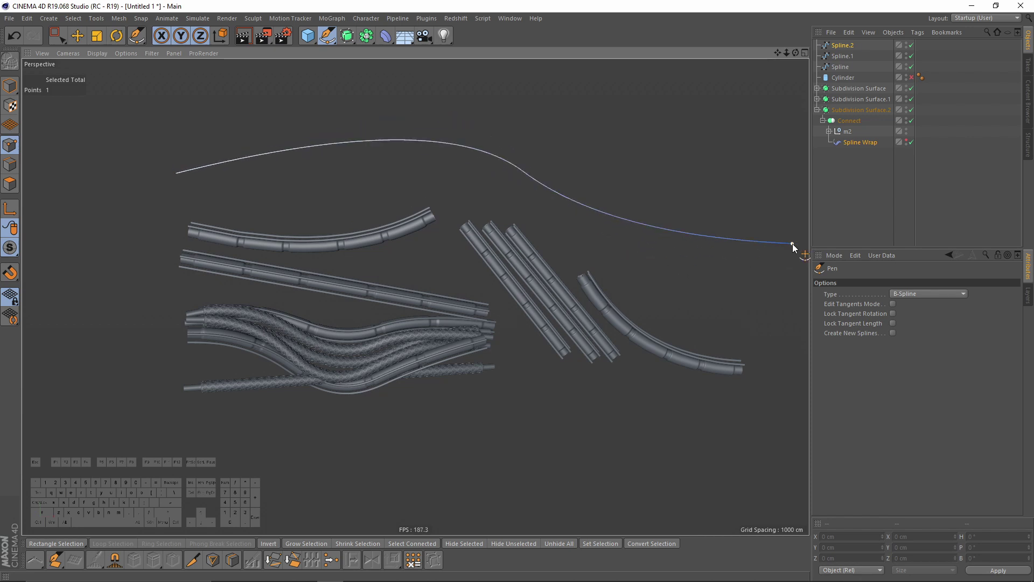
alt+middle_drag(697, 225, 667, 238)
- Shift the new spline's second point along X toward its start and select its third point
key(space)
drag(268, 76, 431, 139)
alt+middle_drag(431, 135, 456, 177)
drag(541, 162, 486, 180)
drag(581, 234, 709, 291)
alt+middle_drag(670, 270, 618, 240)
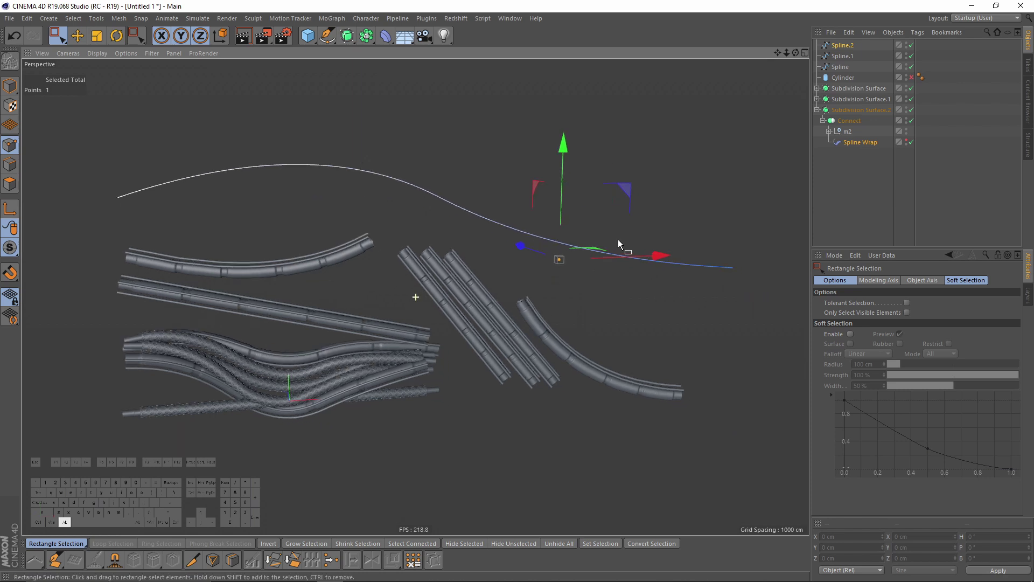
alt+drag(618, 240, 647, 229)
- Link Spline.2 to the copied braided cable's Spline Wrap and ready its m2 null for scaling as a whole object
click(872, 142)
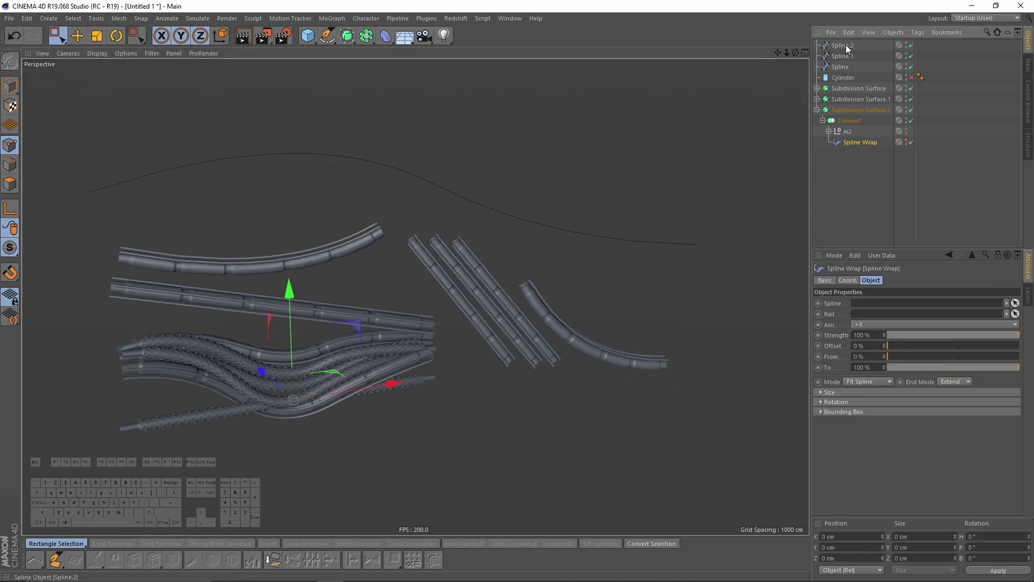
drag(846, 47, 892, 306)
alt+middle_drag(468, 199, 500, 198)
alt+drag(500, 198, 533, 200)
click(850, 131)
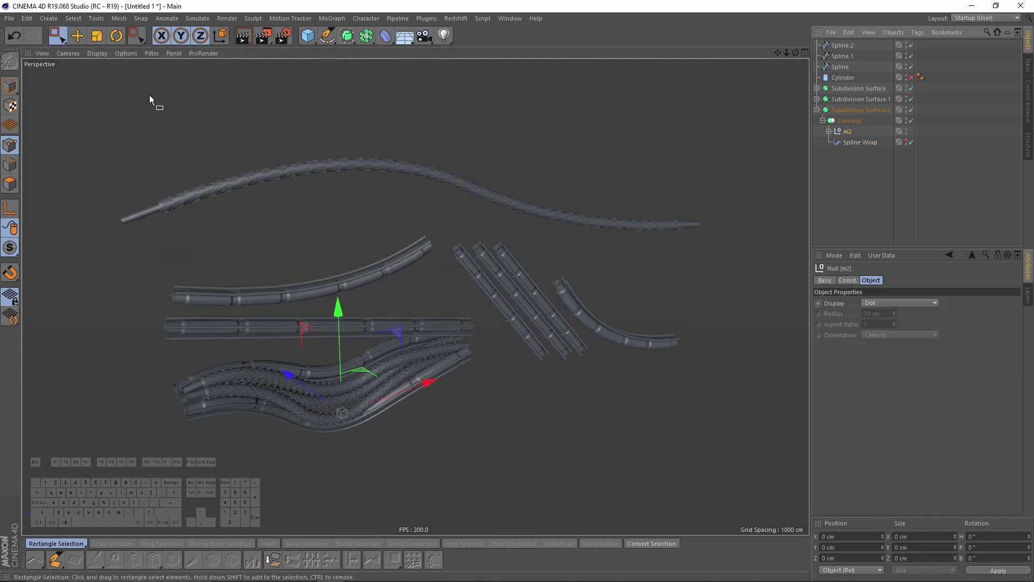
click(11, 88)
key(t)
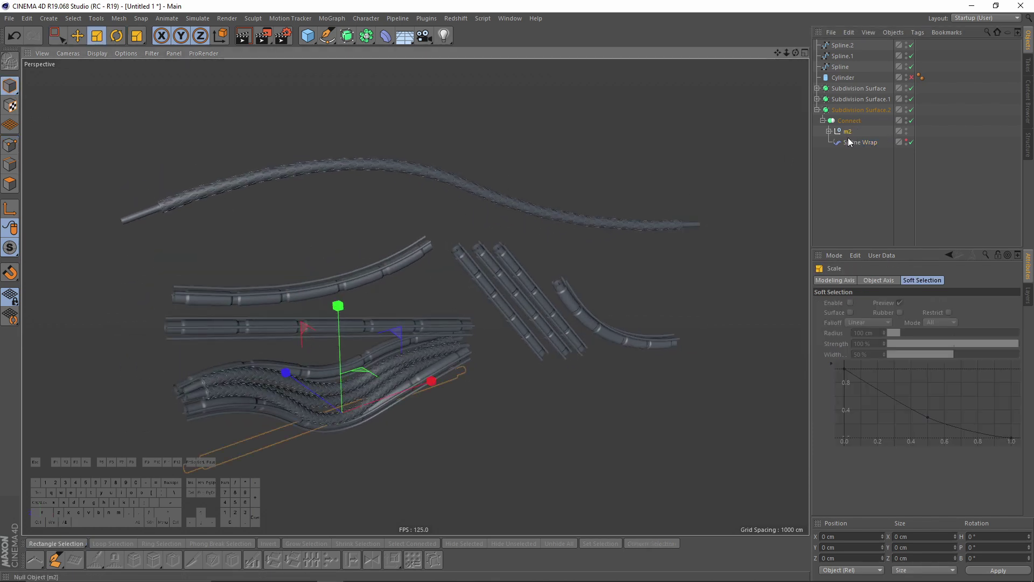
- Try to scale the m2 null uniformly on all axes
alt+drag(474, 177, 416, 111)
drag(427, 223, 588, 215)
alt+drag(416, 343, 405, 274)
key(ctrl+z)
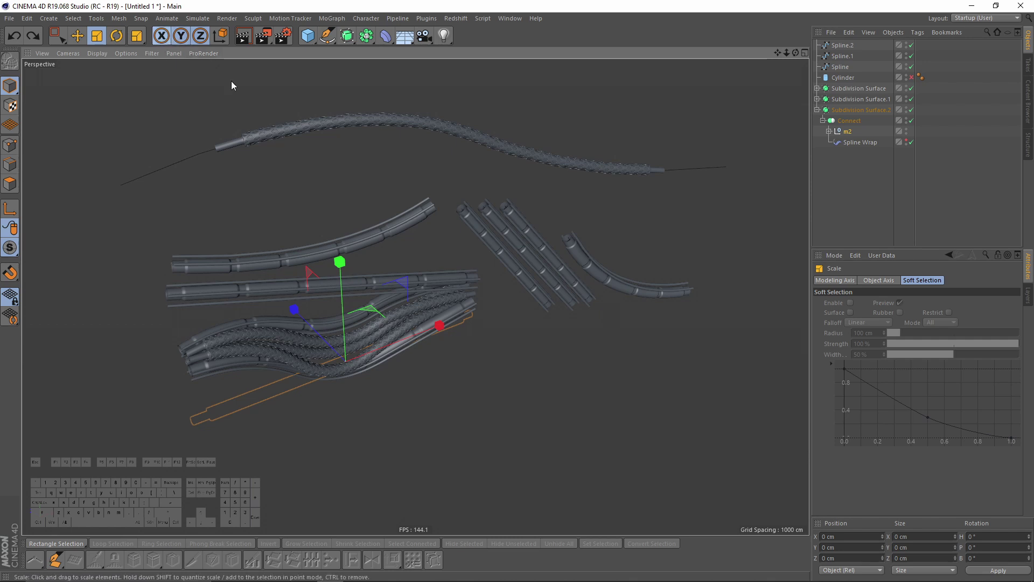
- Lock the X axis and scale the m2 null along Y and Z to thicken the wrapped braided cable
alt+drag(231, 82, 219, 93)
click(161, 37)
alt+drag(290, 144, 1029, 192)
alt+drag(389, 168, 331, 171)
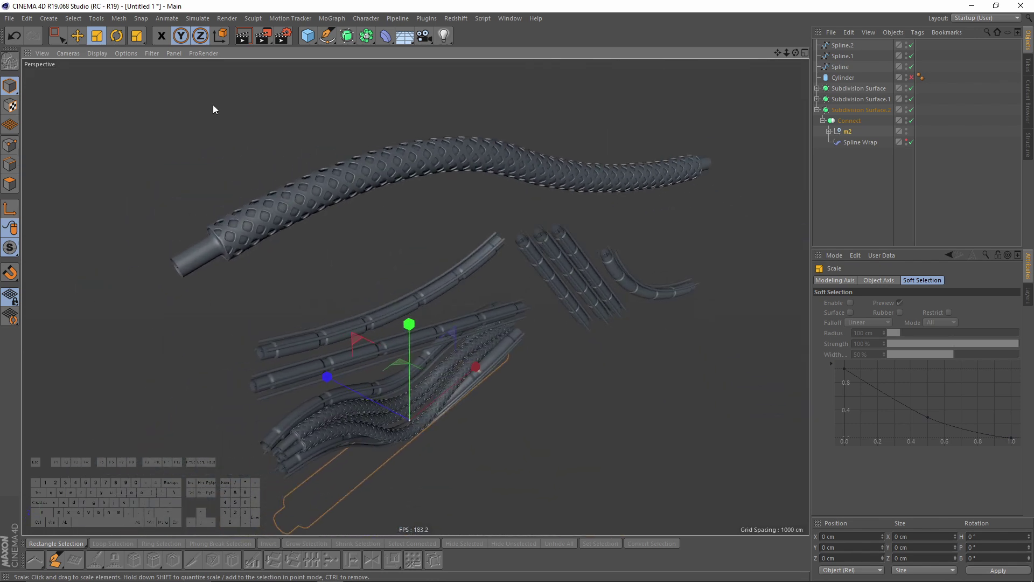
alt+right_drag(476, 254, 377, 259)
alt+drag(377, 260, 299, 229)
alt+drag(361, 244, 410, 259)
- Add a three-point B-Spline segment to Spline.2 in the Front view, just below the thick braided cable and falling toward the right
click(842, 45)
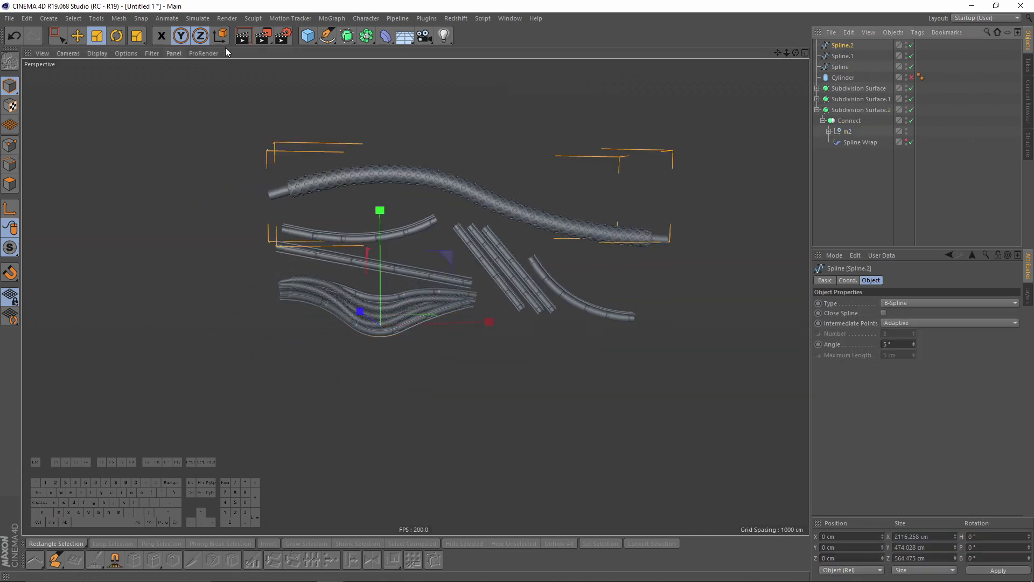
click(324, 38)
scroll(368, 168, up, 2)
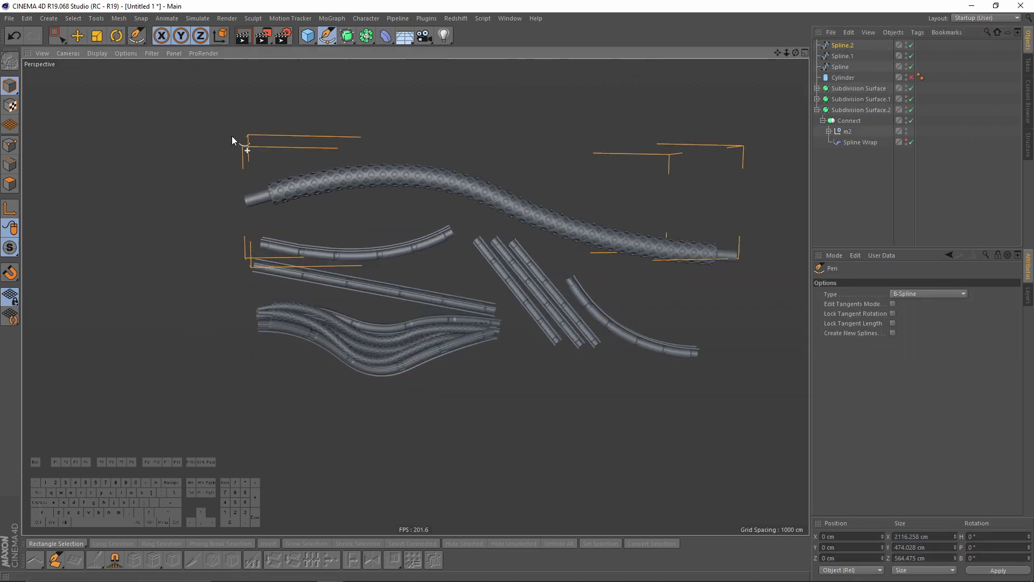
alt+drag(379, 390, 298, 299)
middle_click(298, 300)
middle_click(505, 321)
key(a)
alt+middle_drag(505, 321, 341, 421)
click(95, 193)
scroll(296, 173, down, 3)
click(377, 172)
click(638, 262)
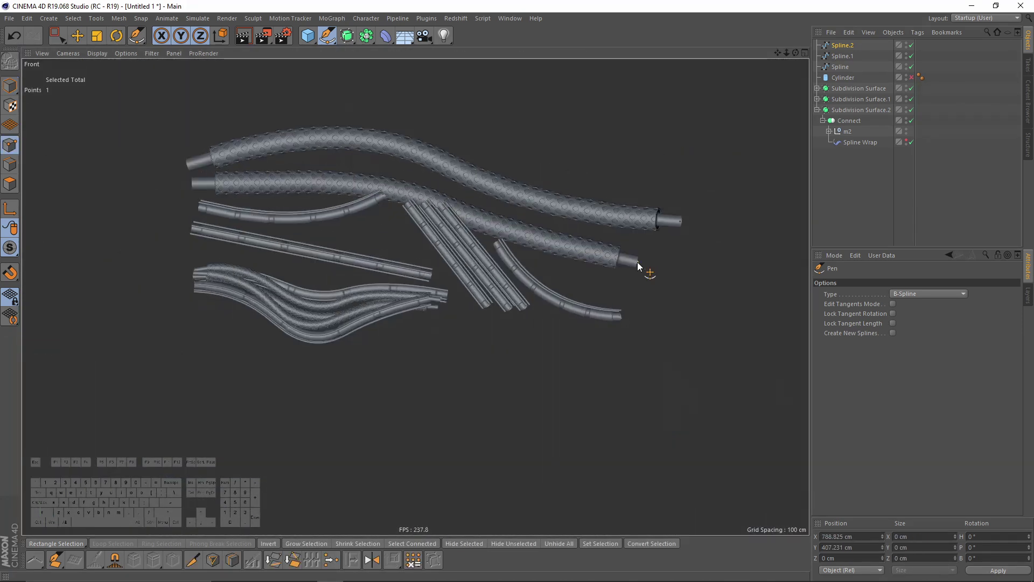
- Move the new Spline.2 segment's middle point upward and back toward the segment's start
key(space)
click(376, 173)
drag(441, 87, 417, 62)
key(F1)
alt+drag(627, 283, 405, 209)
alt+middle_drag(406, 209, 348, 163)
click(778, 127)
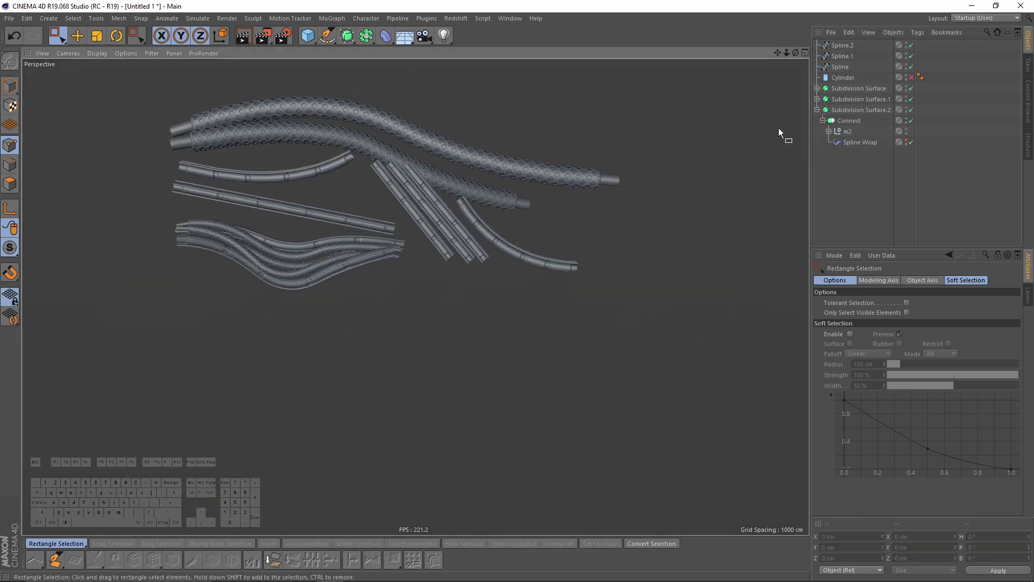
- Duplicate the Subdivision Surface.1 ribbed cable group below Subdivision Surface.2 and expand the copy down to its Spline Wrap
click(817, 110)
triple_click(907, 85)
click(861, 101)
ctrl+drag(861, 102, 861, 121)
alt+right_drag(391, 188, 481, 228)
alt+middle_drag(481, 228, 569, 261)
click(841, 156)
click(823, 131)
click(830, 142)
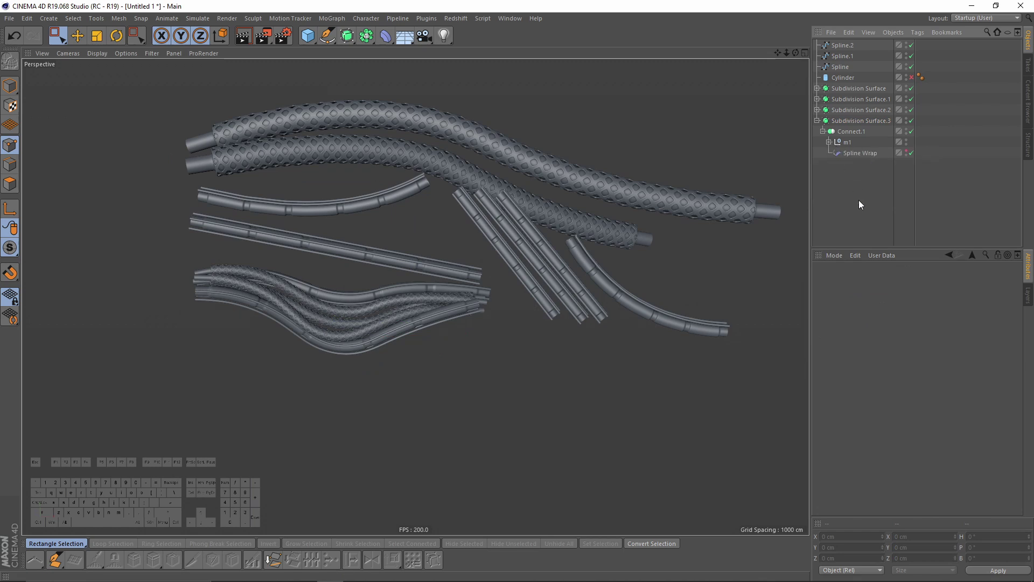
- Clear the Spline link in the copied ribbed cable's Spline Wrap
click(844, 143)
click(859, 154)
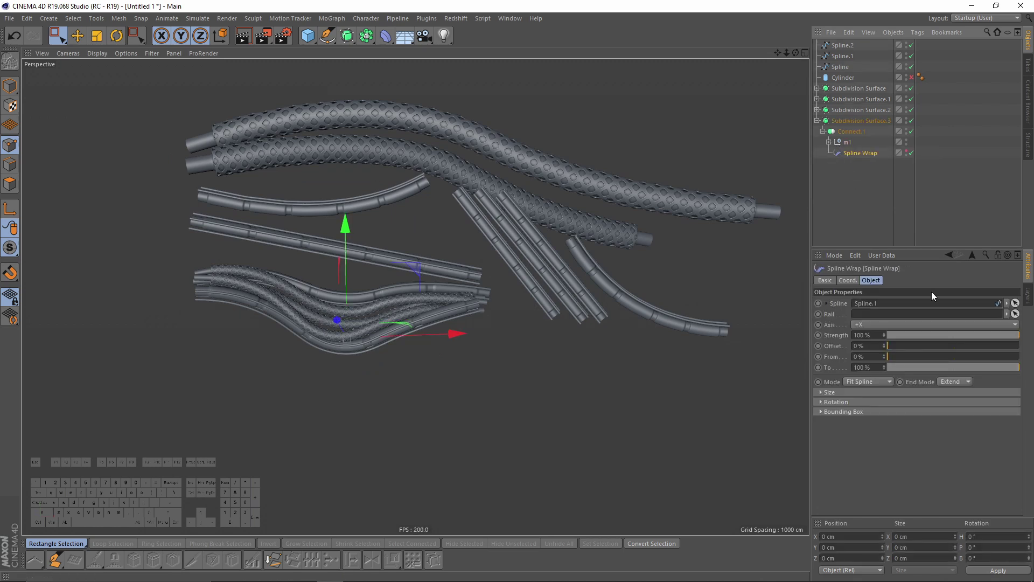
click(1009, 312)
click(1003, 317)
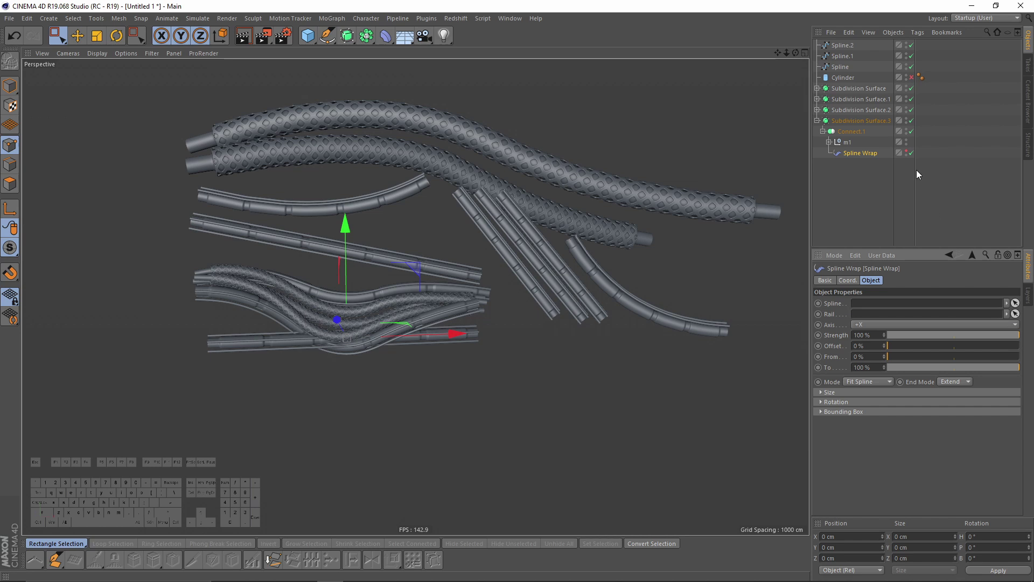
- Draw a new four-point B-Spline in the Front view below all the cables, dipping and then rising steeply at its end
click(327, 36)
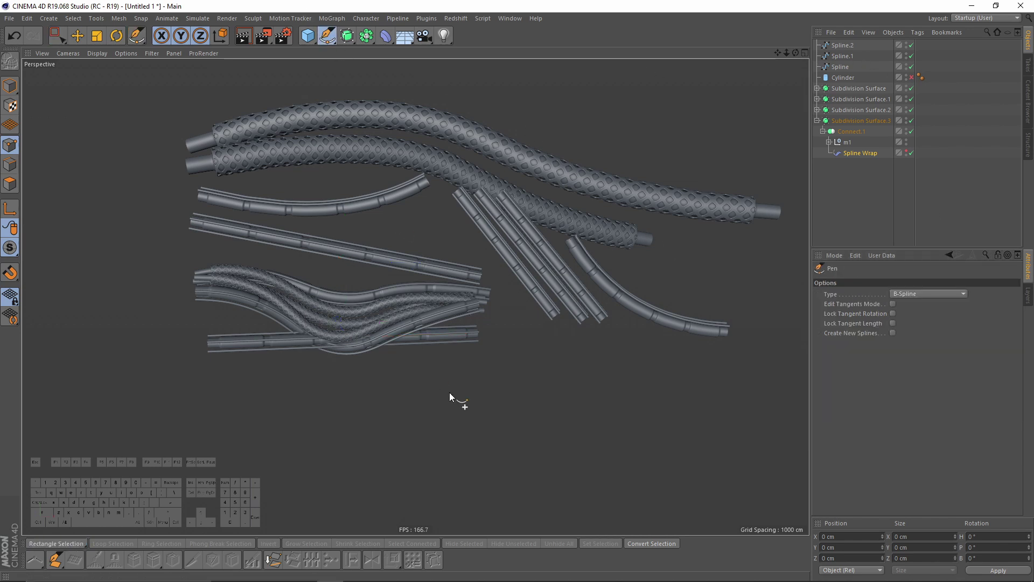
middle_click(541, 398)
middle_click(540, 395)
click(108, 350)
click(383, 336)
click(564, 424)
click(677, 264)
- Move the new spline's third point down and outward along X, then deselect the spline
key(space)
click(563, 425)
drag(635, 358, 690, 382)
click(312, 351)
click(864, 176)
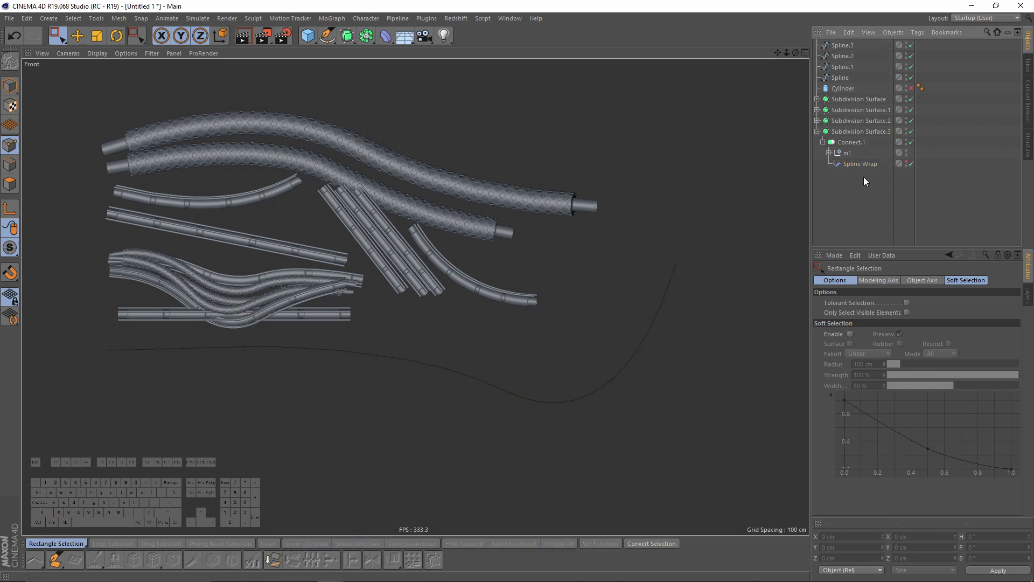
- Link Spline.3 to the copied ribbed cable's Spline Wrap and ready its m1 null for scaling
click(860, 164)
drag(837, 46, 896, 304)
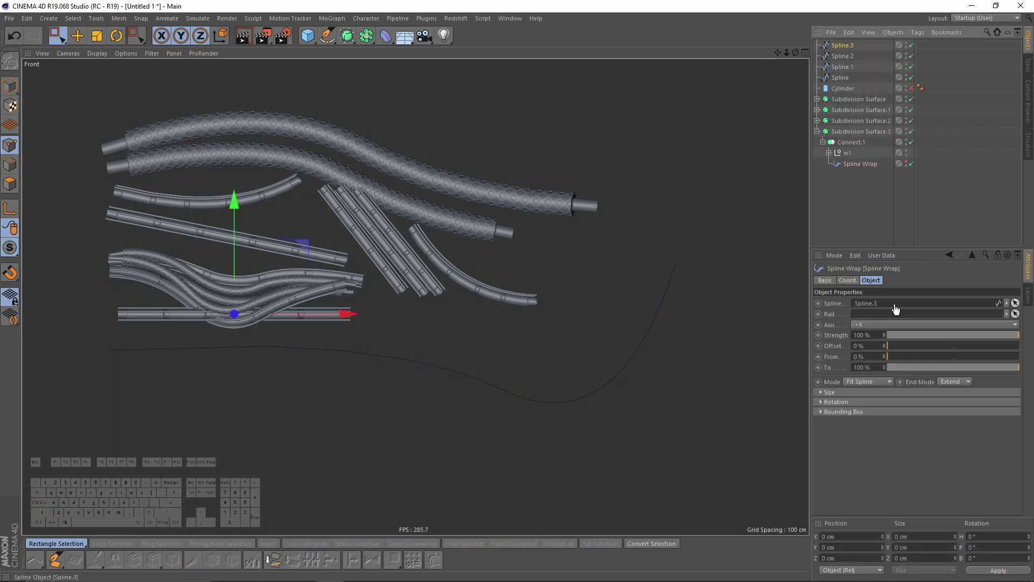
alt+middle_drag(507, 301, 548, 262)
click(847, 153)
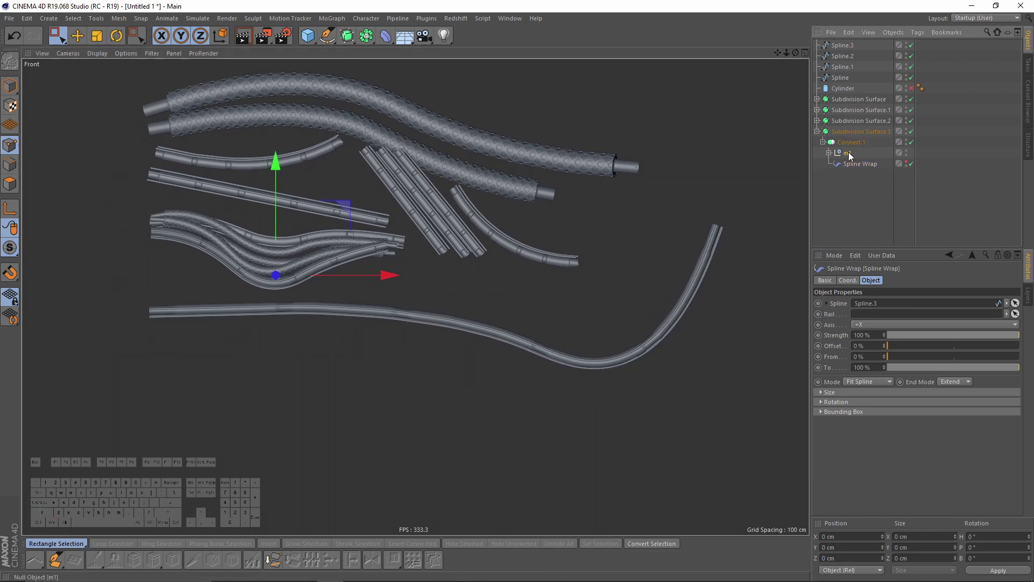
key(t)
- Try to scale the m1 null to enlarge the ribbed cable wrapped along Spline.3
drag(398, 389, 515, 366)
key(ctrl+z)
click(848, 154)
drag(307, 355, 523, 307)
key(ctrl+z)
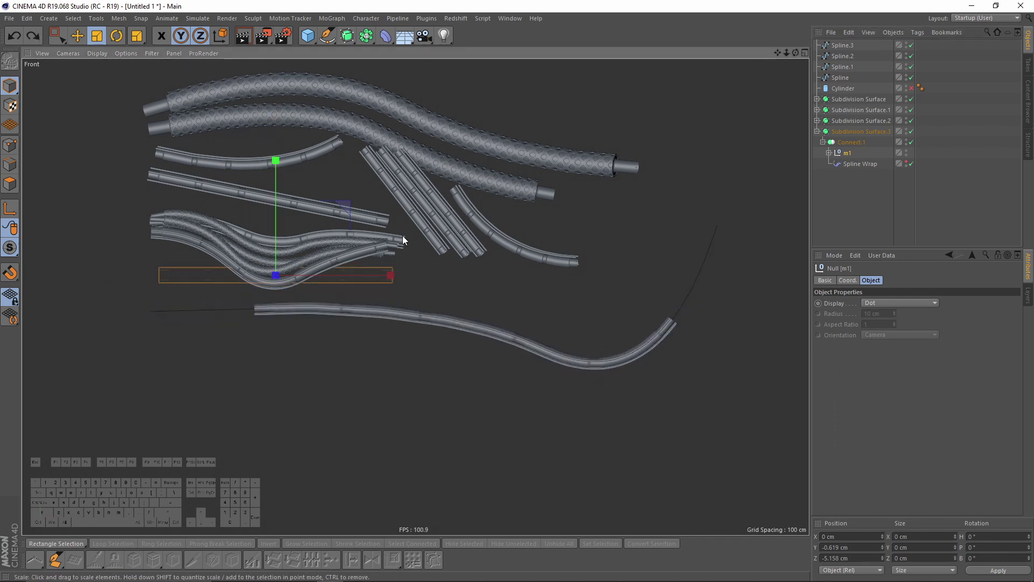
middle_click(403, 235)
middle_click(389, 224)
drag(399, 251, 428, 336)
key(ctrl+z)
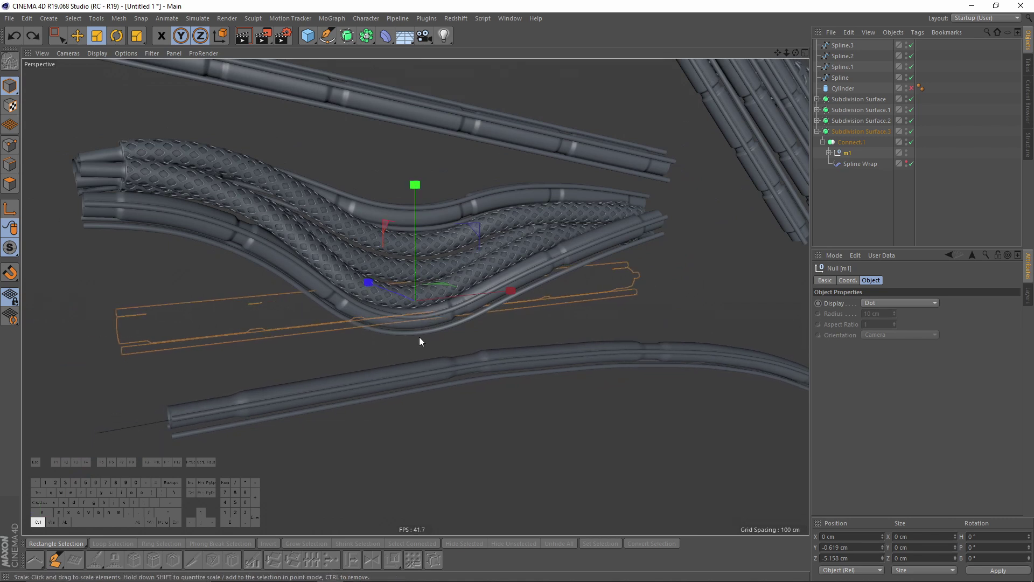
- Try to make the three parametric cylinders under m1 editable and scale the null along Y and Z
click(829, 153)
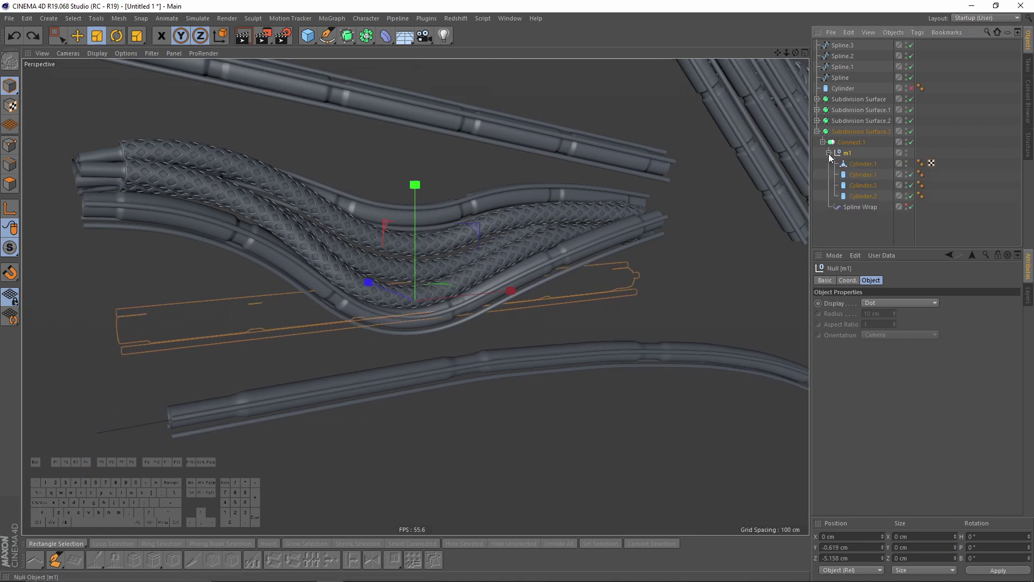
click(862, 174)
shift+click(856, 194)
key(c)
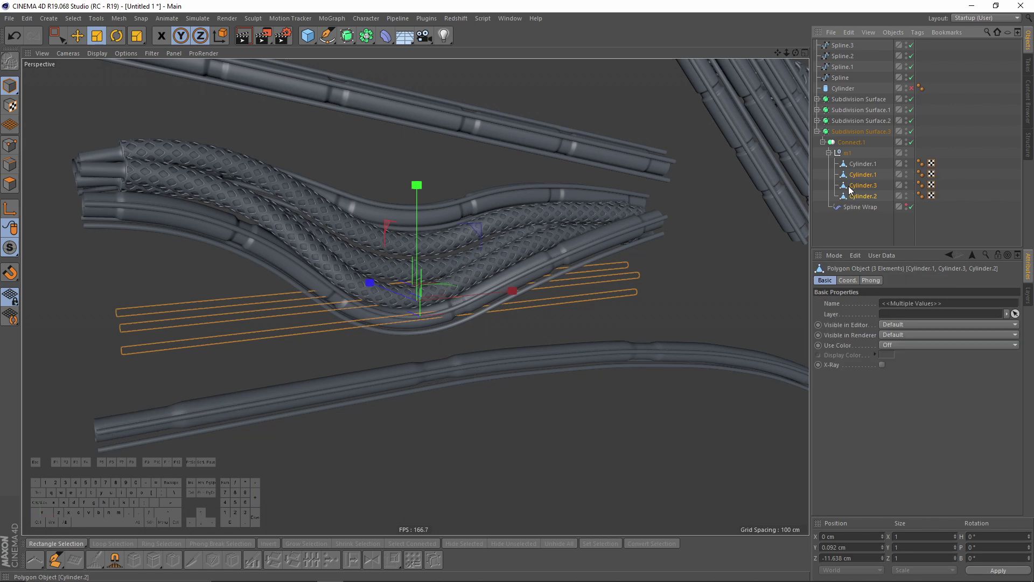
click(847, 153)
drag(551, 380, 649, 353)
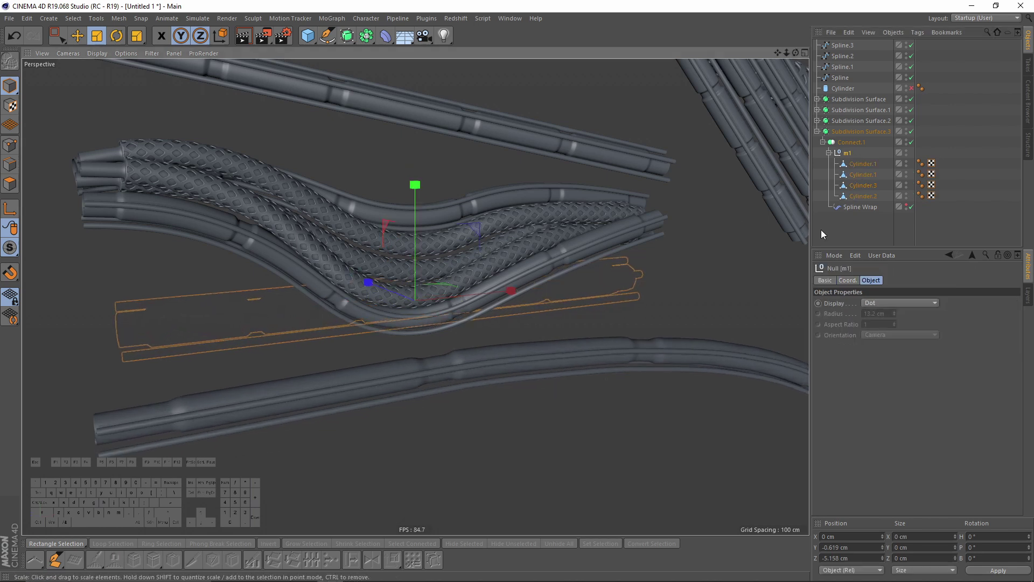
key(ctrl+z)
key(ctrl+z)
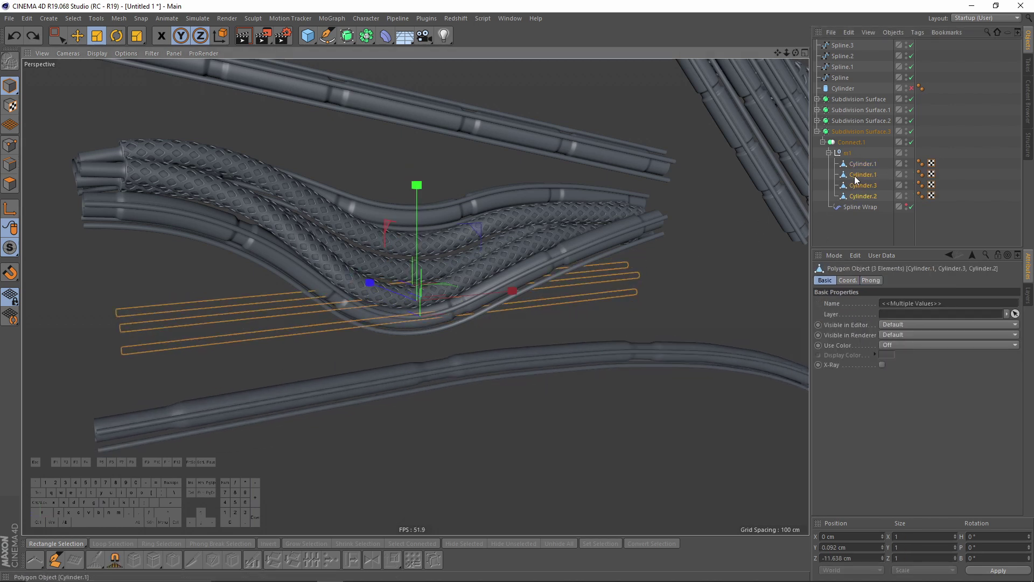
- Make the three parametric cylinders under m1 editable and collapse the null
alt+drag(443, 315, 466, 315)
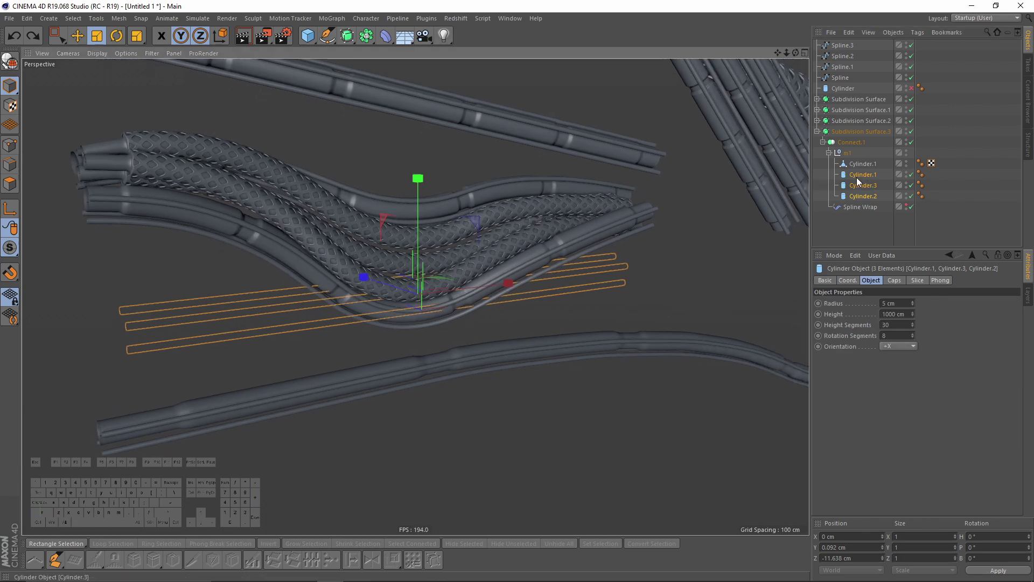
click(864, 176)
ctrl+click(863, 185)
ctrl+click(862, 197)
key(c)
click(829, 153)
- Scale the m1 null strongly along Y and Z to thicken the ribbed cable wrapped along Spline.3
click(843, 153)
drag(435, 390, 754, 326)
alt+middle_drag(647, 306, 503, 283)
alt+drag(503, 283, 416, 295)
alt+right_drag(415, 295, 291, 291)
drag(388, 377, 792, 317)
alt+right_drag(258, 339, 145, 330)
alt+middle_drag(499, 332, 415, 295)
alt+drag(415, 295, 538, 318)
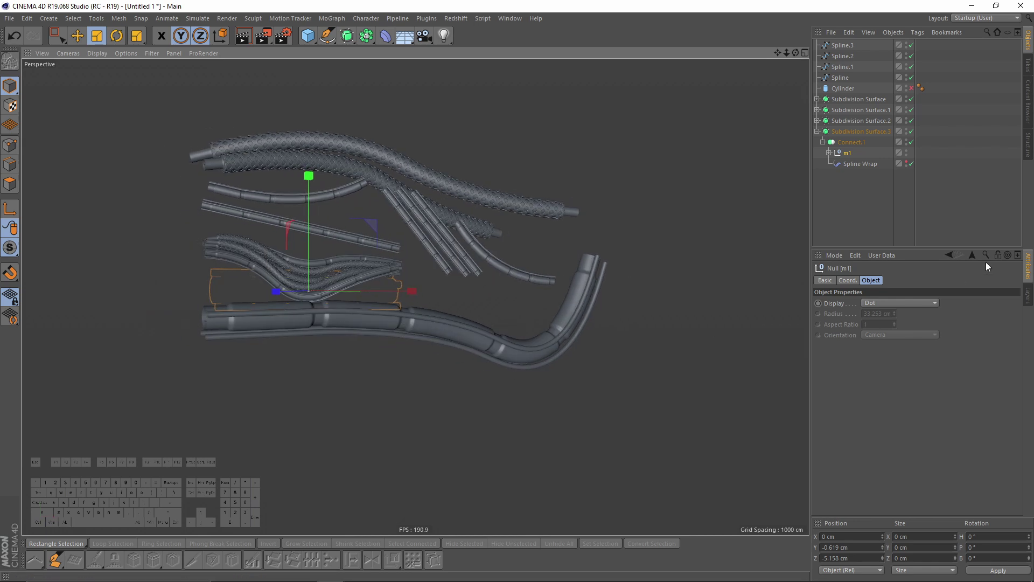
- Collapse the Subdivision Surface.2 and Subdivision Surface.3 groups in the object hierarchy
click(853, 209)
click(817, 121)
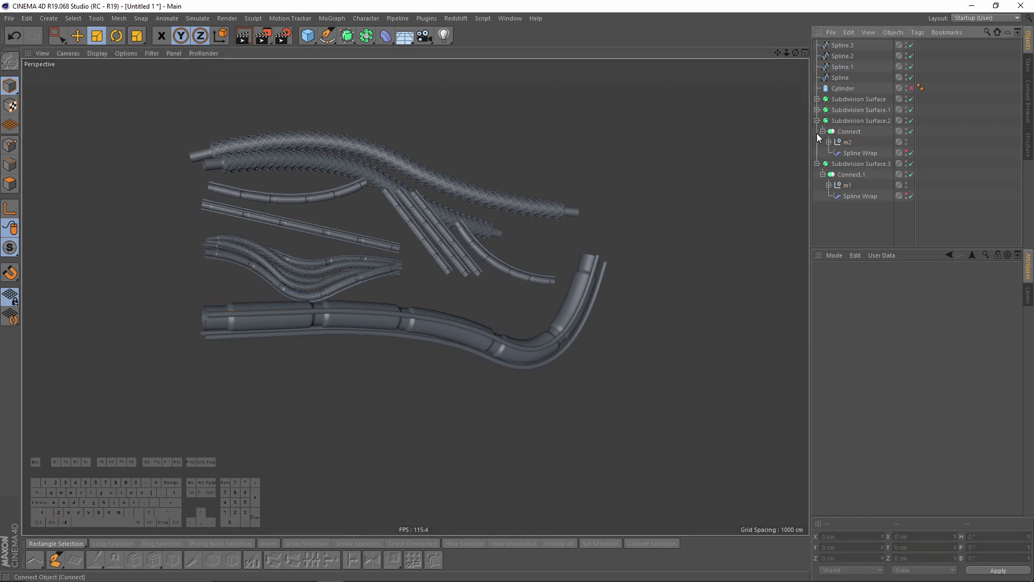
click(817, 163)
click(817, 120)
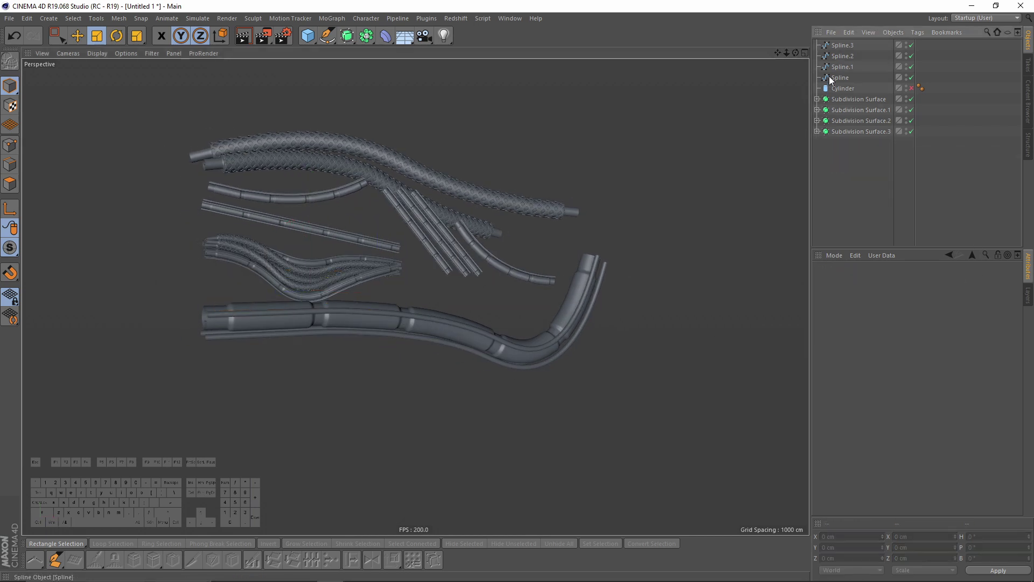
- Try to shift the selected point of Spline.1's curved segment slightly along Z
click(838, 66)
scroll(401, 240, up, 1)
click(10, 144)
key(space)
alt+drag(462, 260, 519, 274)
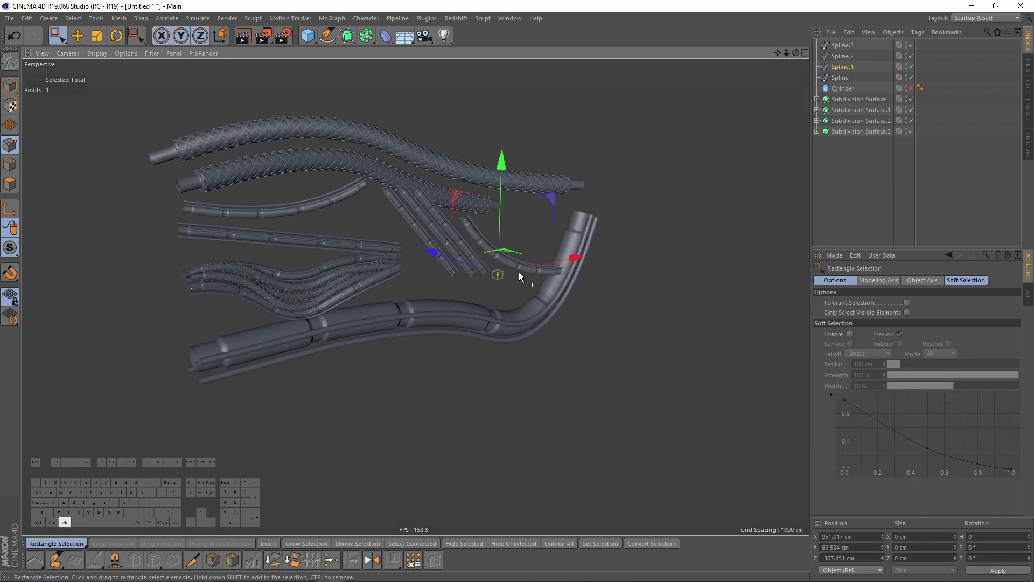
scroll(519, 272, up, 3)
mouse_move(431, 267)
mouse_down()
mouse_move(447, 260)
mouse_move(388, 240)
mouse_move(454, 270)
mouse_move(428, 260)
mouse_up()
alt+drag(431, 262, 469, 272)
alt+middle_drag(468, 273, 593, 280)
click(843, 56)
key(ctrl+z)
- Add a four-point B-Spline segment to Spline below the thick ribbed cable, dropping steeply and rising again toward its end
click(838, 78)
alt+right_drag(619, 226, 474, 259)
alt+drag(474, 259, 374, 182)
alt+middle_drag(374, 182, 251, 170)
alt+drag(251, 170, 107, 171)
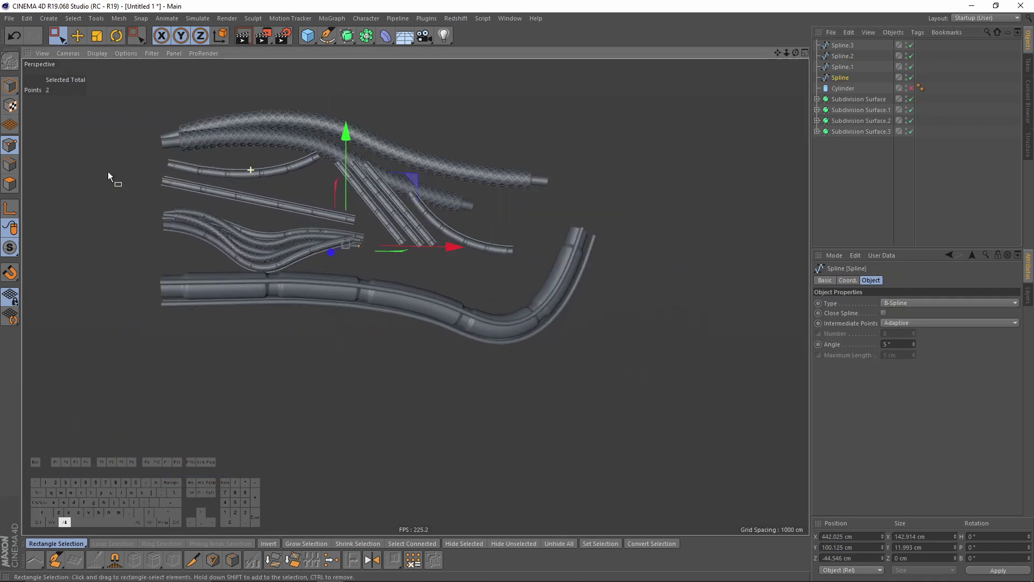
click(10, 86)
click(327, 36)
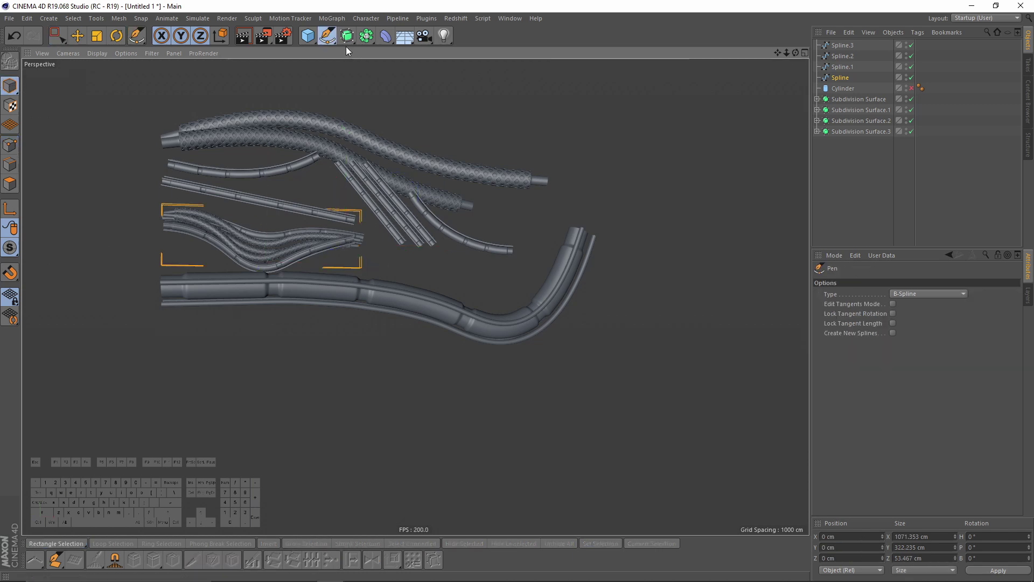
click(835, 78)
alt+middle_drag(540, 315, 621, 330)
click(327, 36)
click(356, 47)
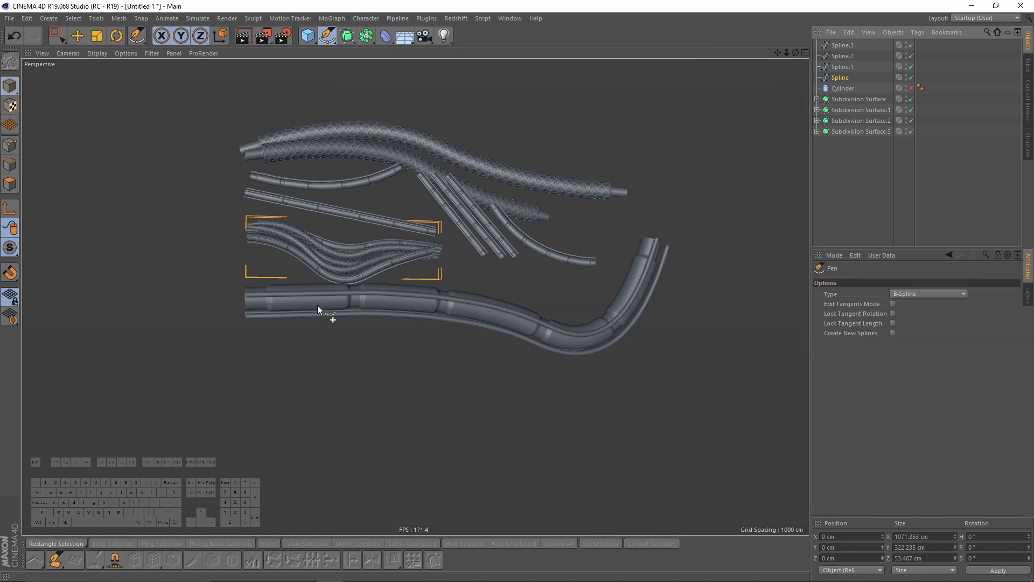
alt+middle_drag(318, 305, 244, 334)
alt+right_drag(244, 334, 229, 370)
click(183, 335)
click(237, 427)
click(263, 374)
click(293, 366)
- Raise the new segment's second point along Y and shift its last two points slightly along X
key(space)
drag(224, 409, 258, 445)
scroll(270, 421, up, 2)
drag(234, 318, 234, 294)
click(202, 302)
drag(331, 374, 257, 345)
drag(398, 355, 395, 357)
alt+middle_drag(333, 239, 261, 260)
alt+right_drag(262, 261, 316, 257)
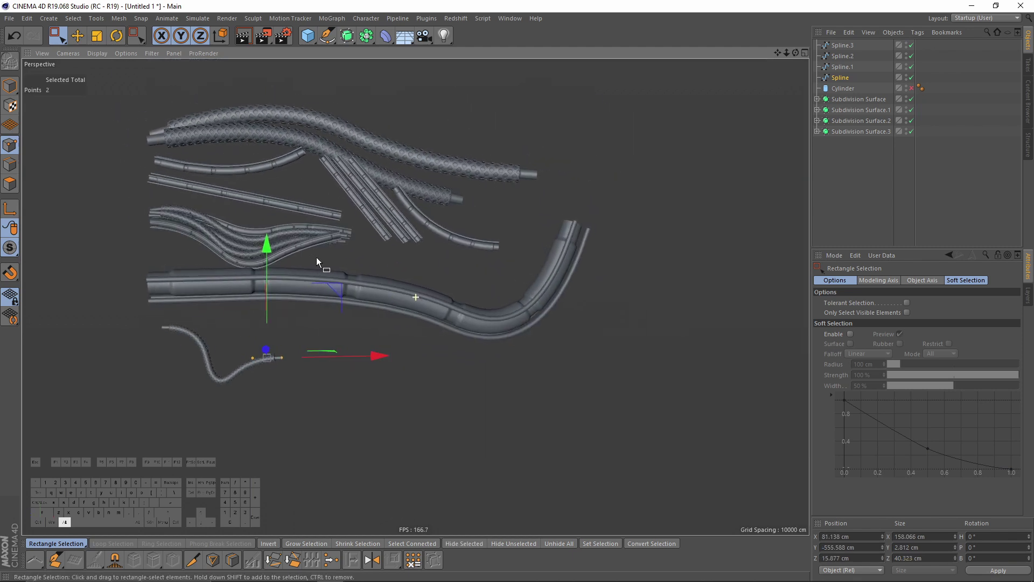
- Add a four-point U-shaped B-Spline segment to Spline, hanging below the thick ribbed cable
alt+drag(315, 257, 522, 280)
alt+right_drag(361, 242, 428, 226)
alt+middle_drag(428, 226, 390, 210)
key(space)
click(322, 343)
click(364, 502)
click(451, 489)
click(483, 373)
key(space)
- Add another B-Spline segment to Spline, nested inside the hanging U-shaped cable
alt+middle_drag(415, 409, 426, 354)
key(space)
key(Escape)
click(352, 283)
click(512, 316)
- Lower the nested segment's middle point by about 507 cm along Y to form a second hanging loop
key(space)
drag(412, 332, 470, 423)
drag(446, 297, 460, 416)
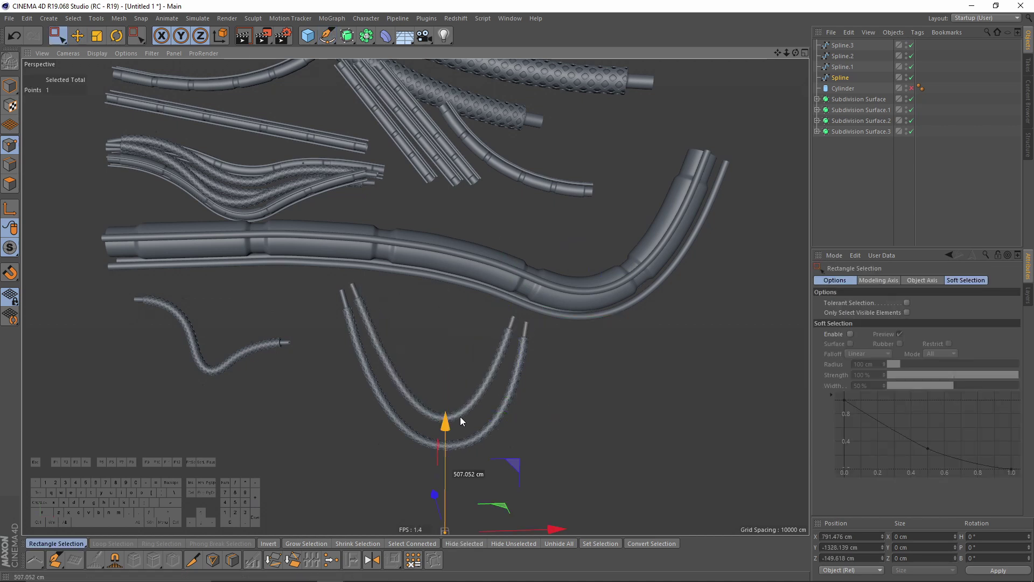
- Move the left end point of the nested U-shaped segment slightly in the XY plane to about X 407 cm, Y -335 cm
scroll(369, 296, up, 2)
click(348, 282)
scroll(350, 283, up, 4)
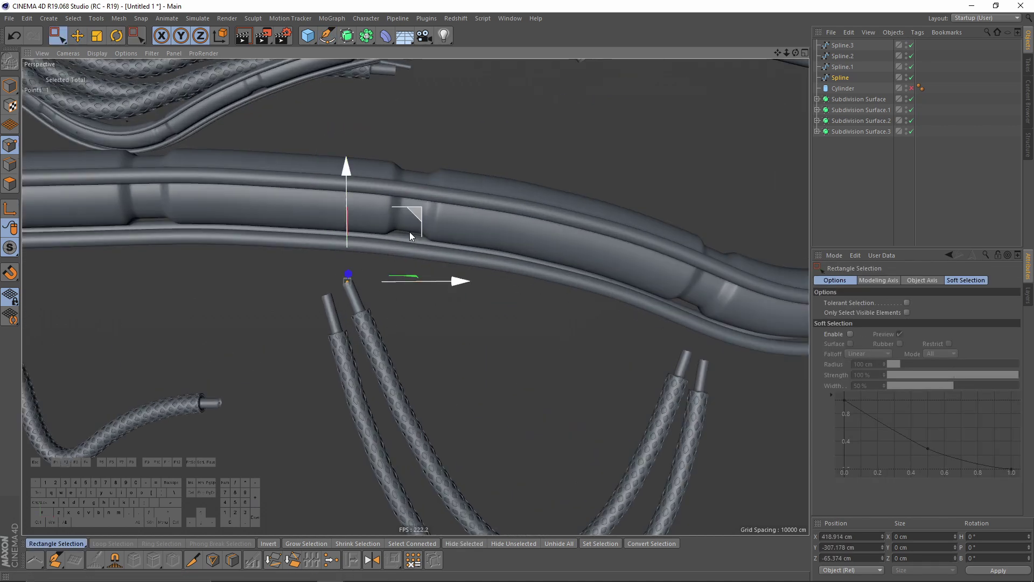
scroll(411, 236, down, 6)
alt+drag(427, 209, 448, 218)
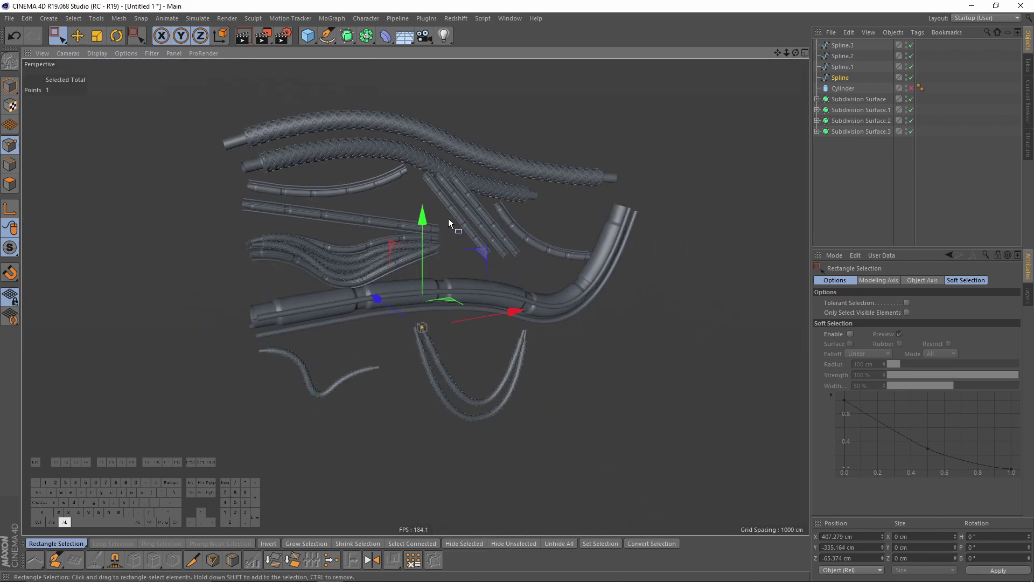
alt+right_drag(448, 218, 462, 187)
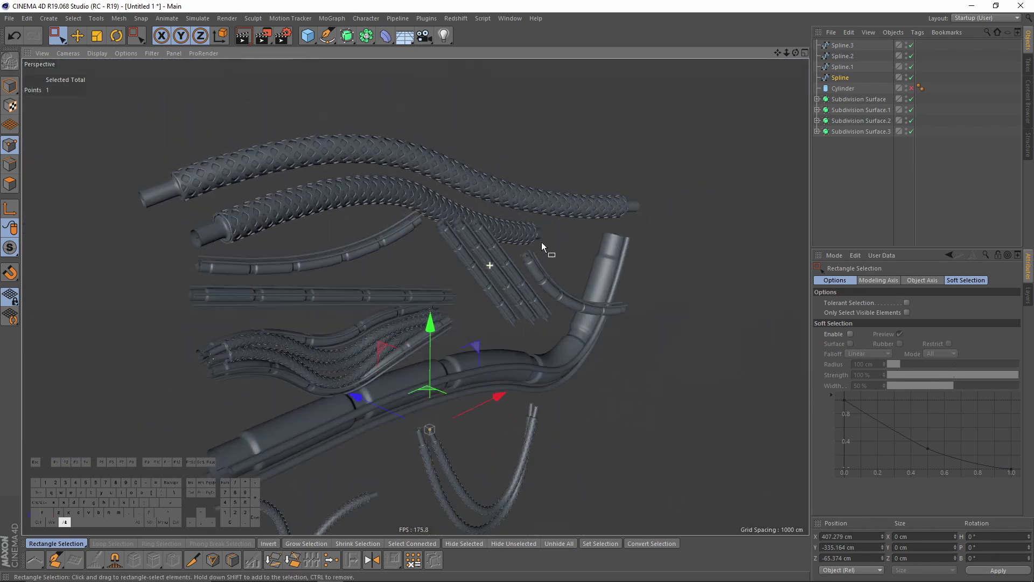